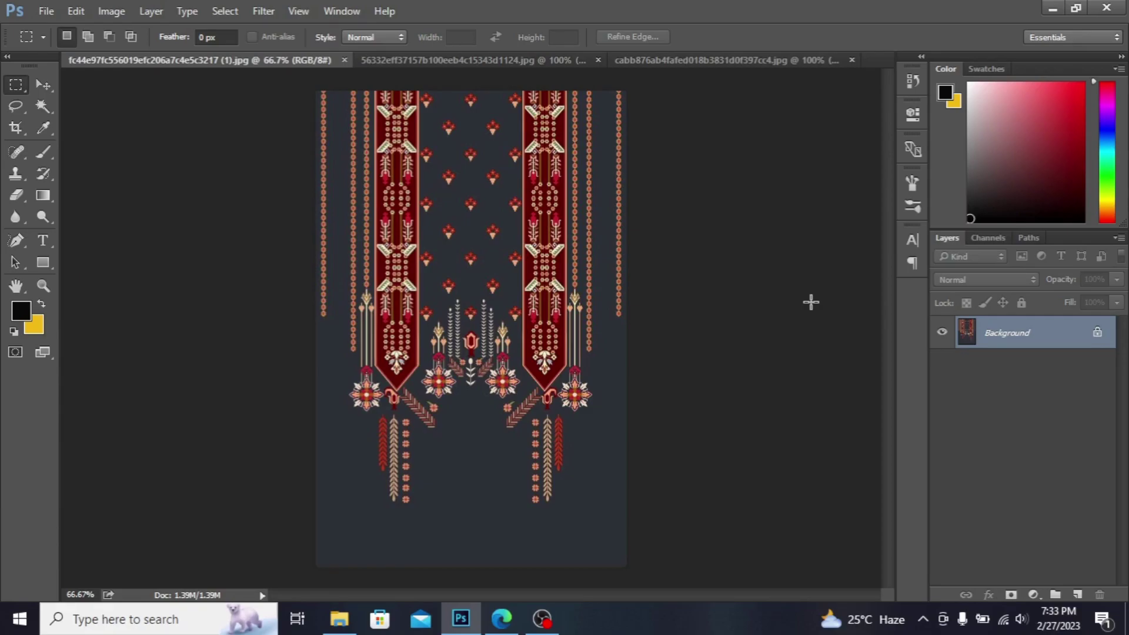
- Look through the three open source images: the embroidered panel, the red damask pattern and the arch border
click(690, 61)
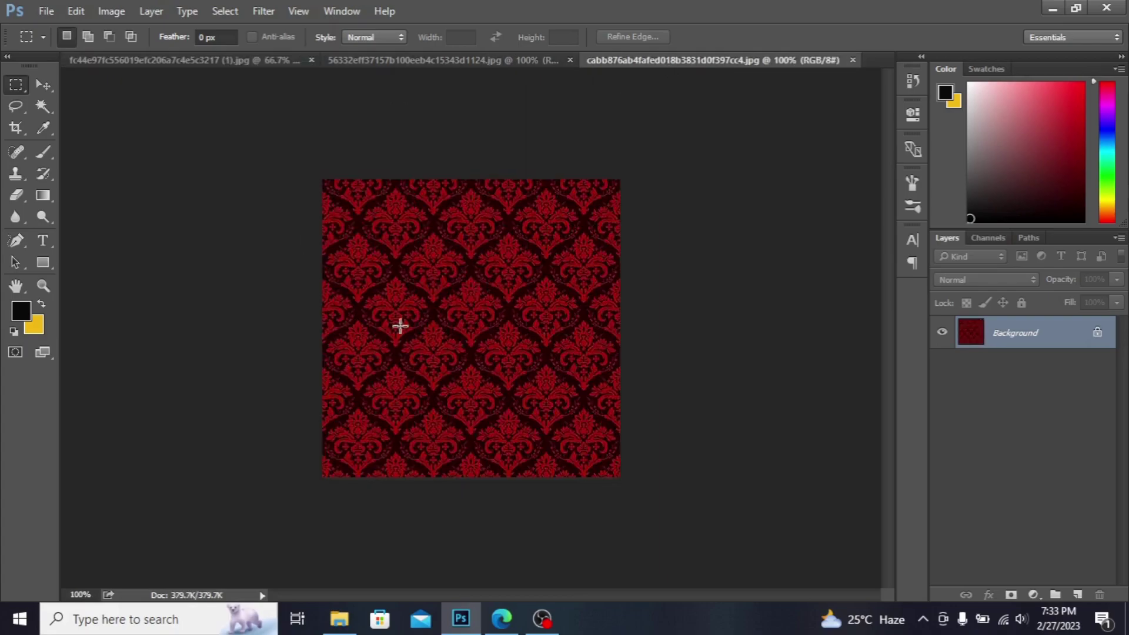
click(490, 64)
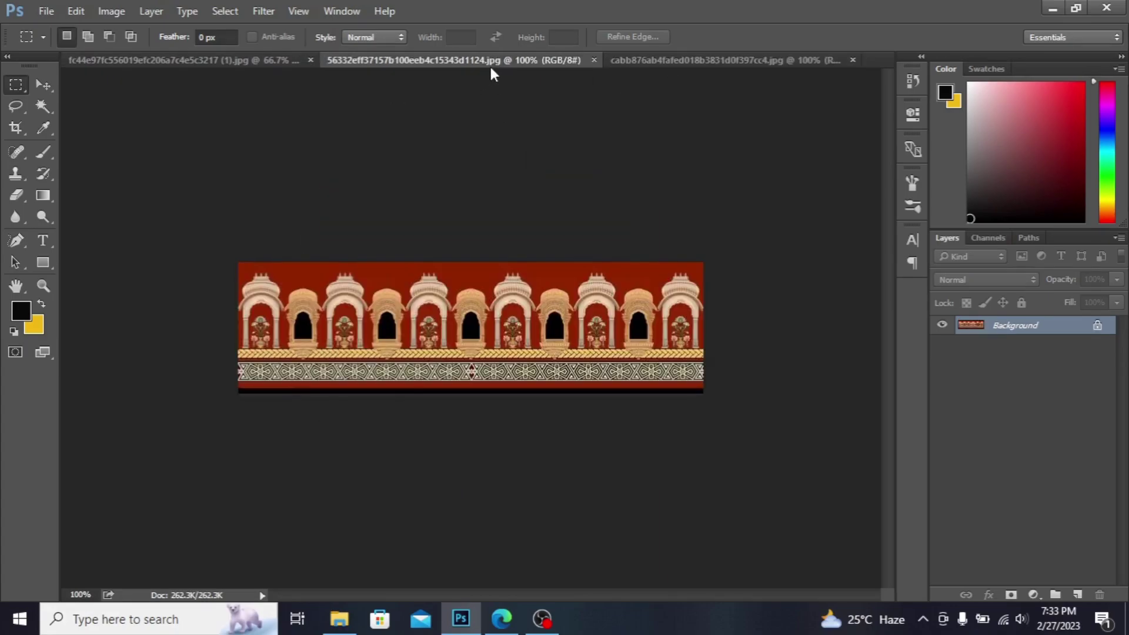
click(234, 63)
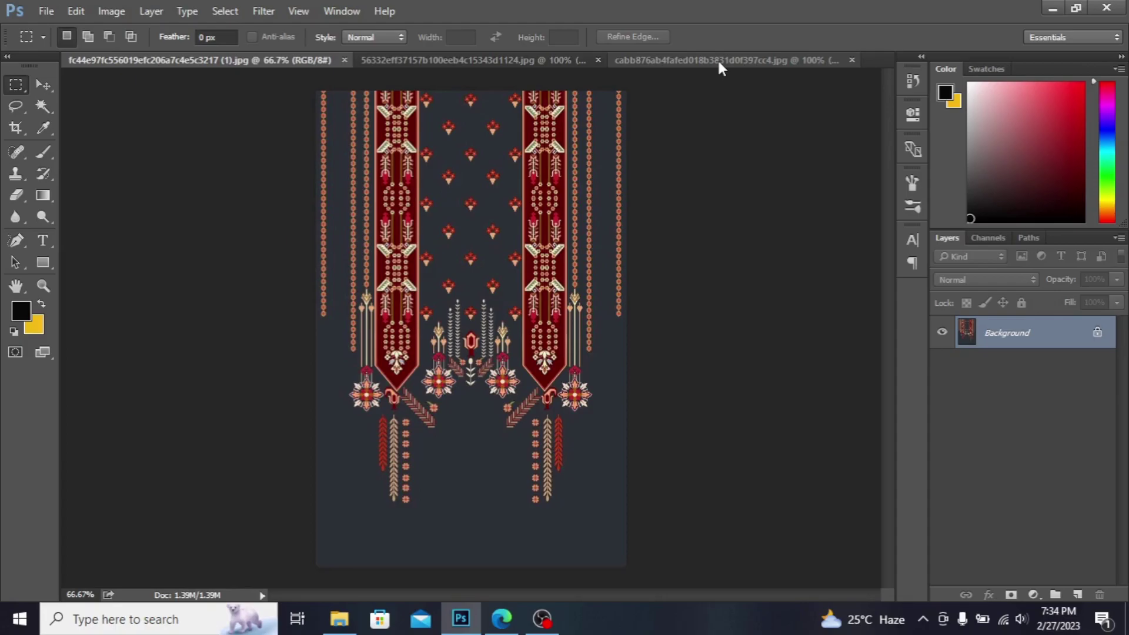
click(495, 59)
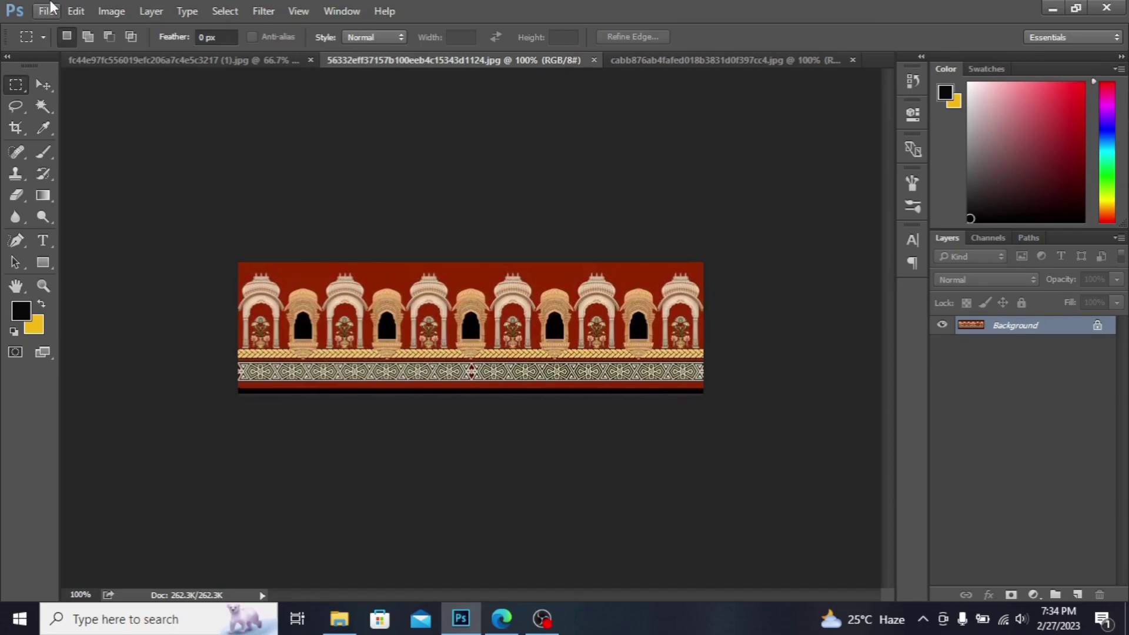
- Create a new 40 × 42 inch RGB document at 300 pixels/inch with a white background, and unlock its background layer
click(51, 8)
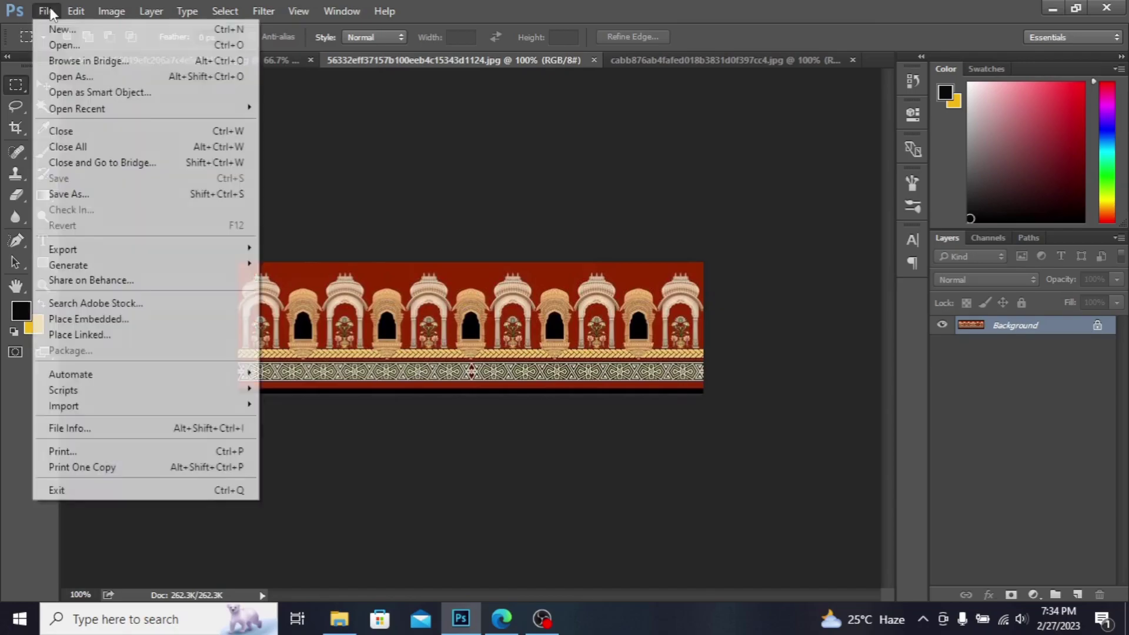
click(79, 33)
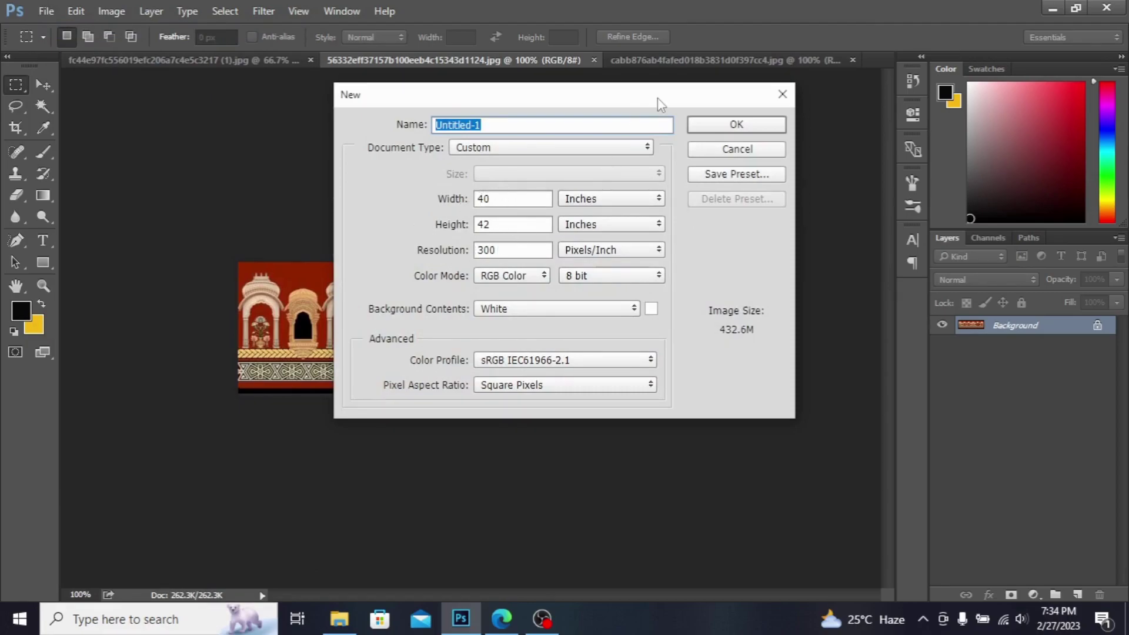
click(746, 126)
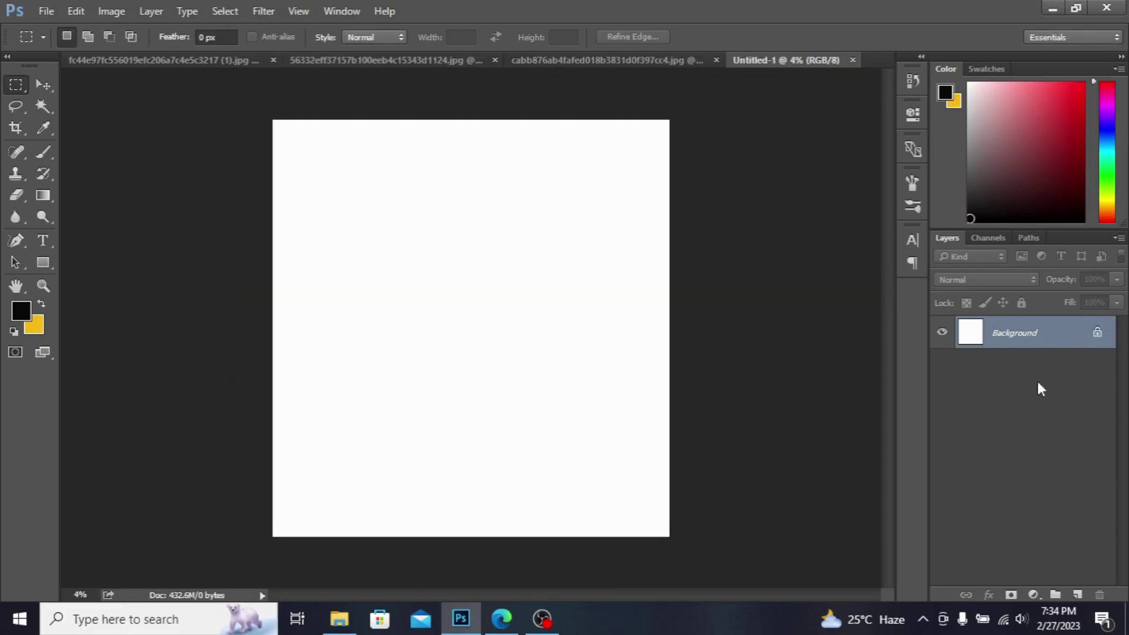
double_click(1096, 334)
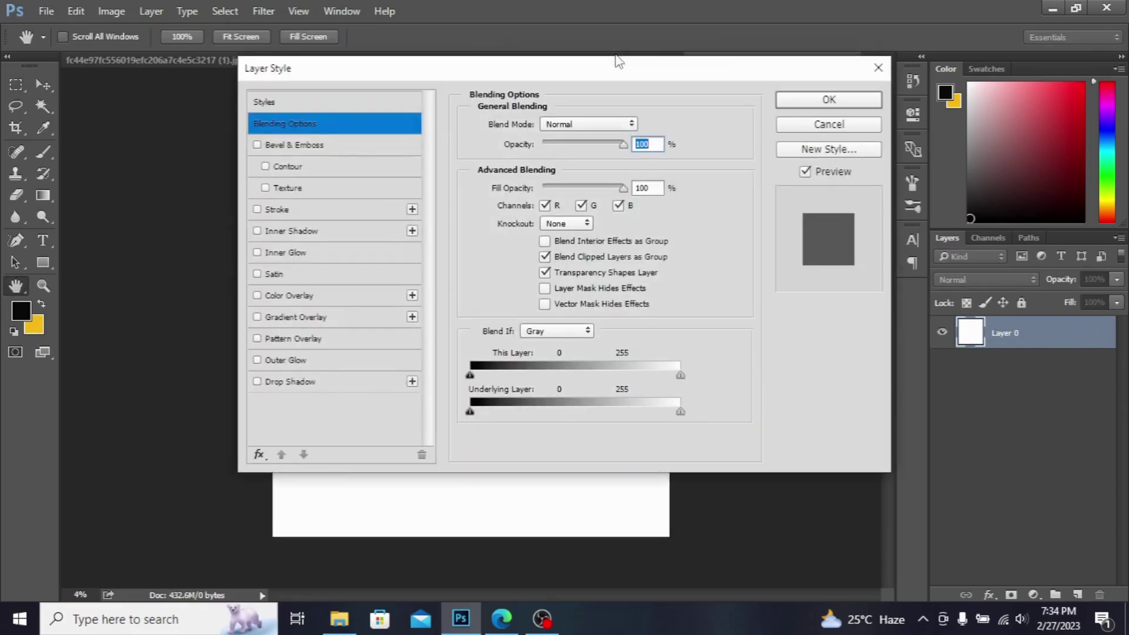
click(878, 67)
- Set the resolution of the red damask pattern image to 300 pixels/inch with resampling on
click(596, 59)
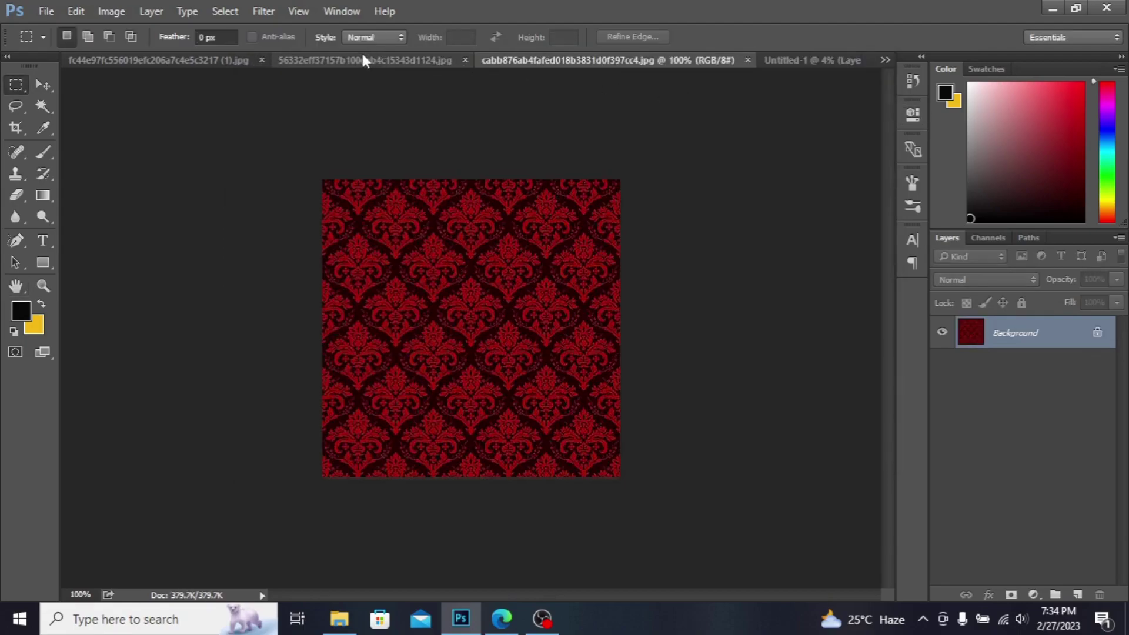
click(111, 10)
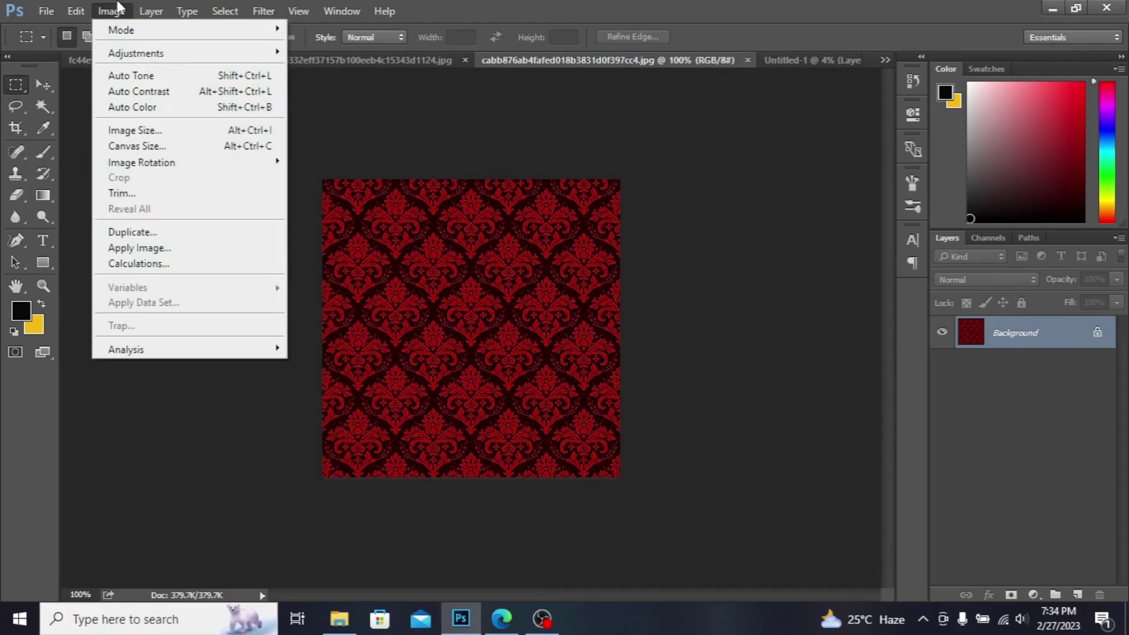
click(148, 131)
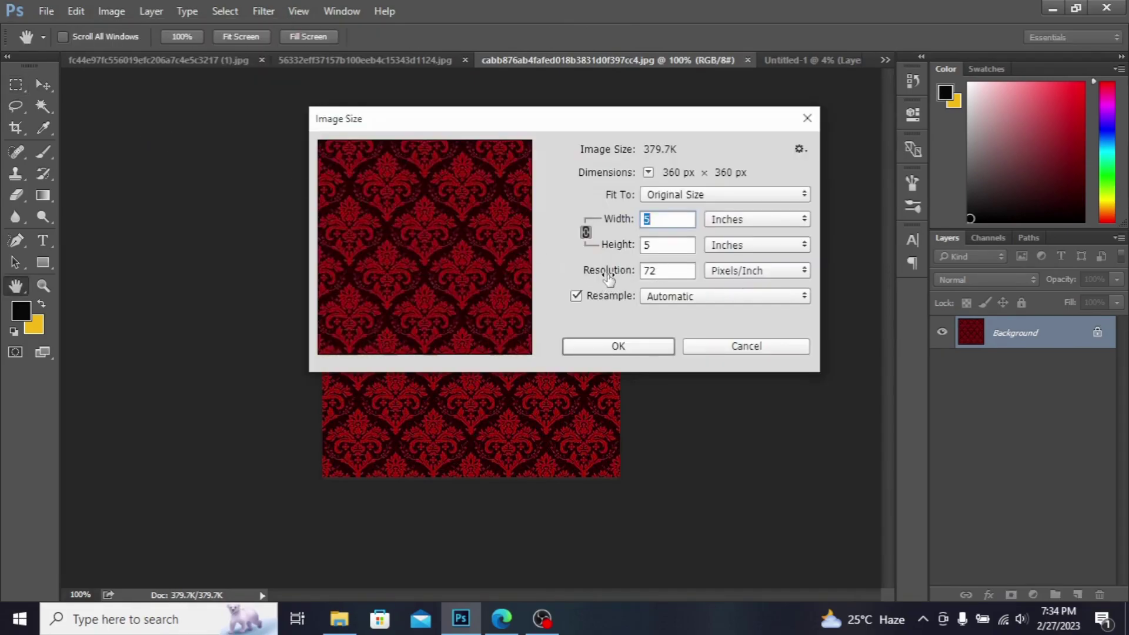
click(660, 272)
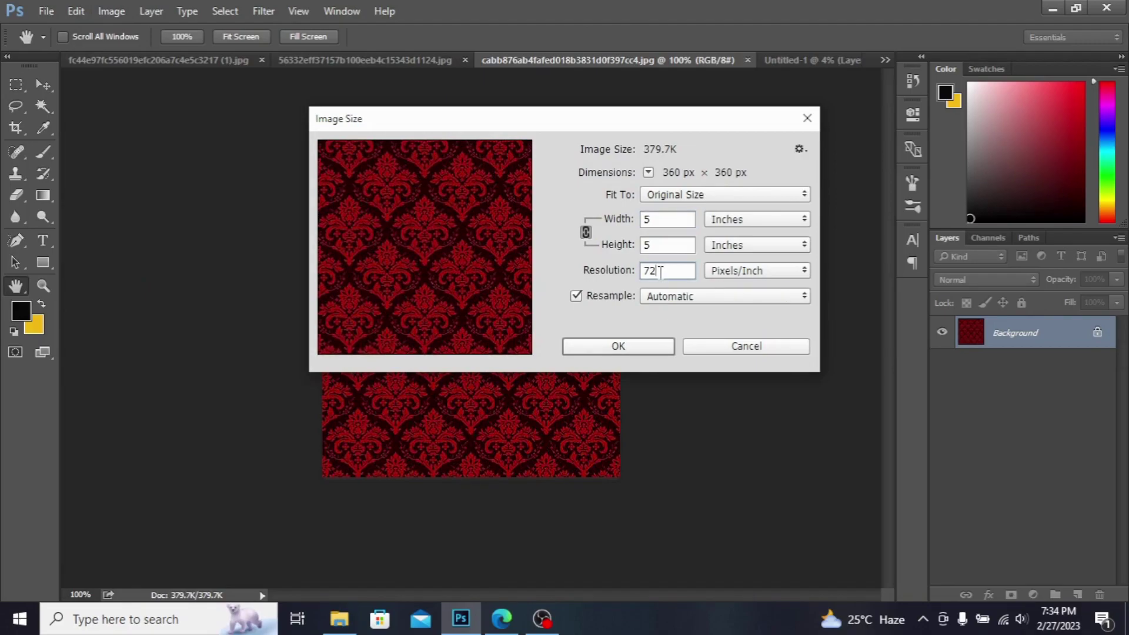
key(BackSpace)
key(BackSpace)
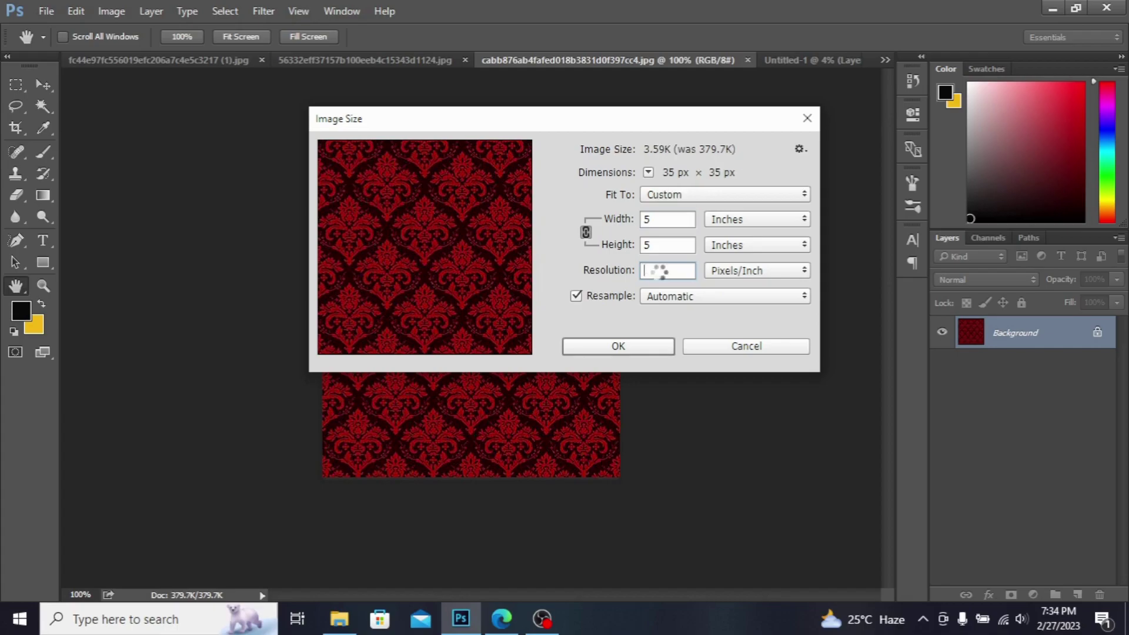
text(300)
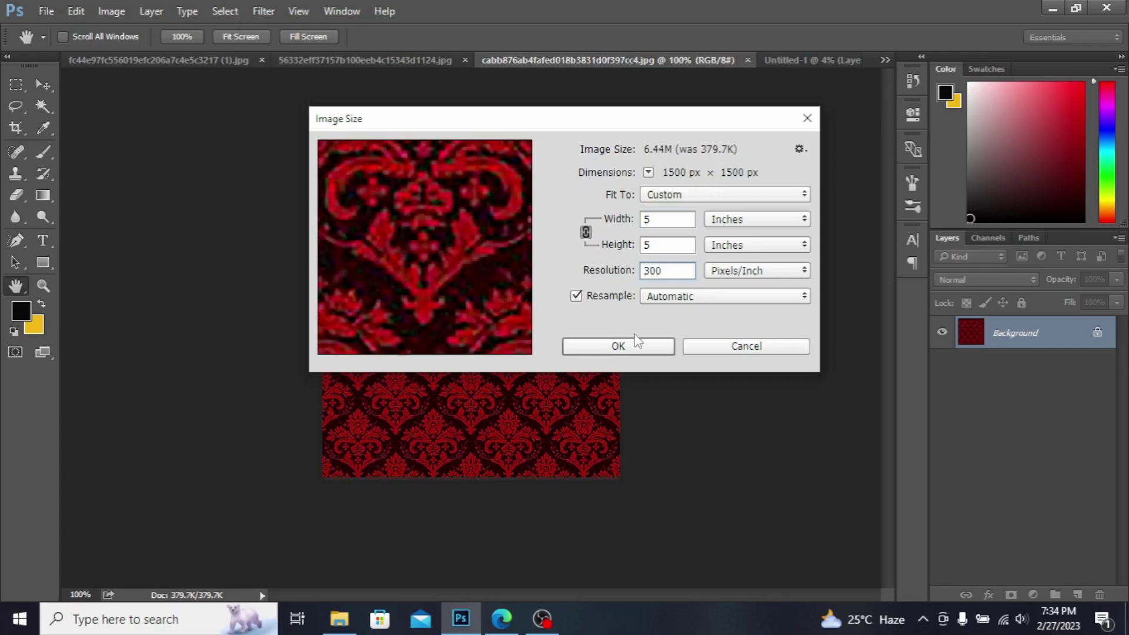
click(639, 342)
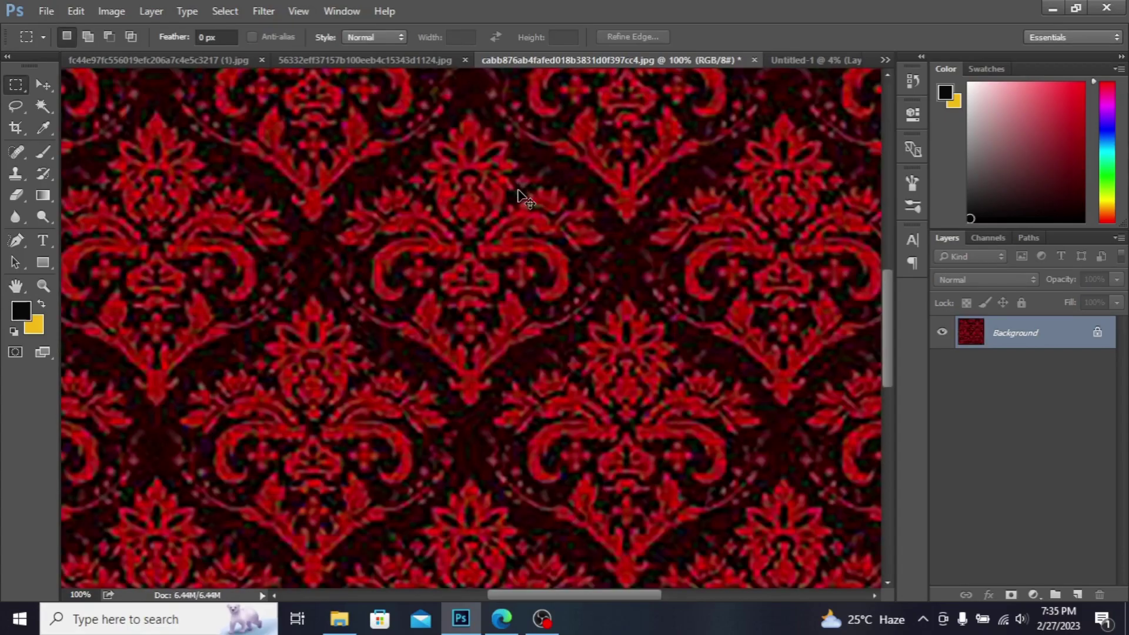
- Unlock the red damask image's background layer and bring the pattern into the Untitled-1 document
key(ctrl+minus)
key(ctrl+minus)
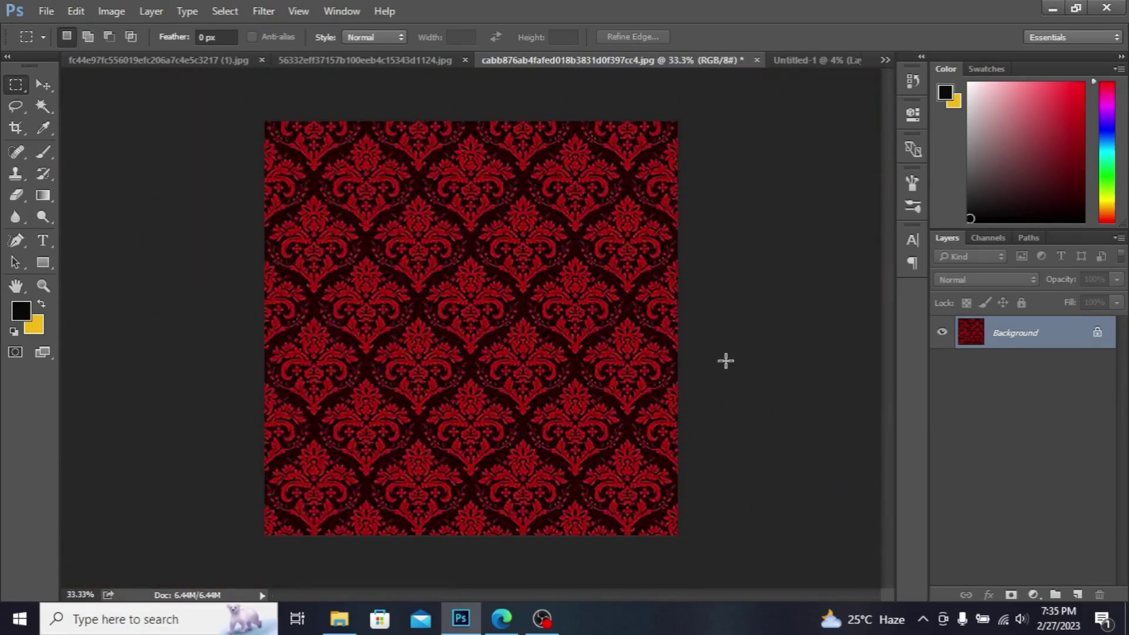
click(1097, 332)
double_click(1094, 334)
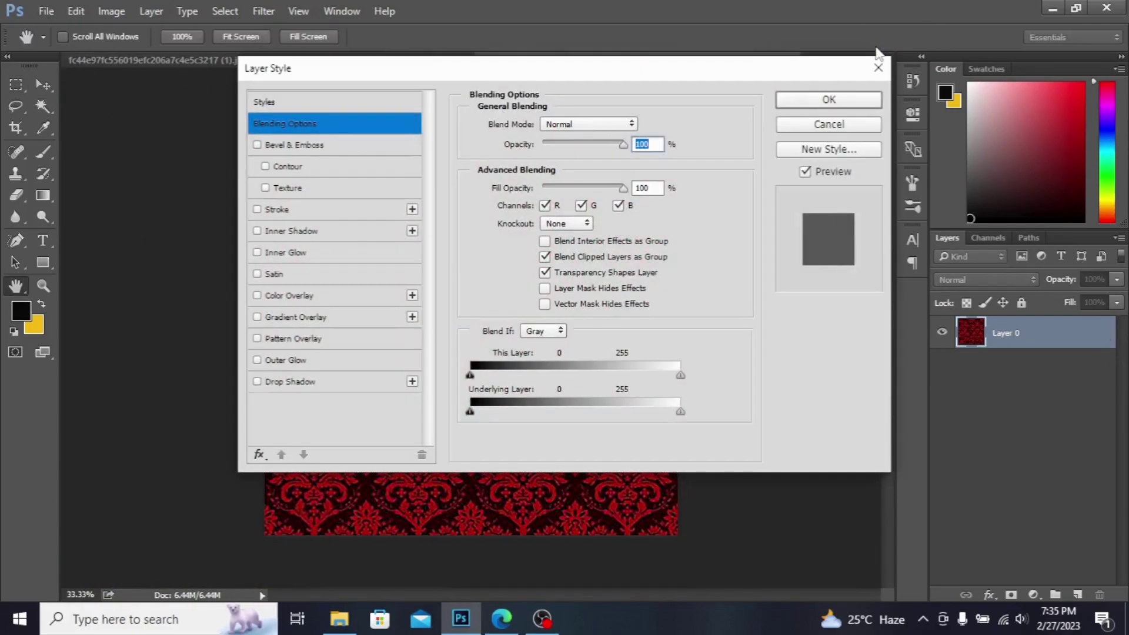
click(878, 68)
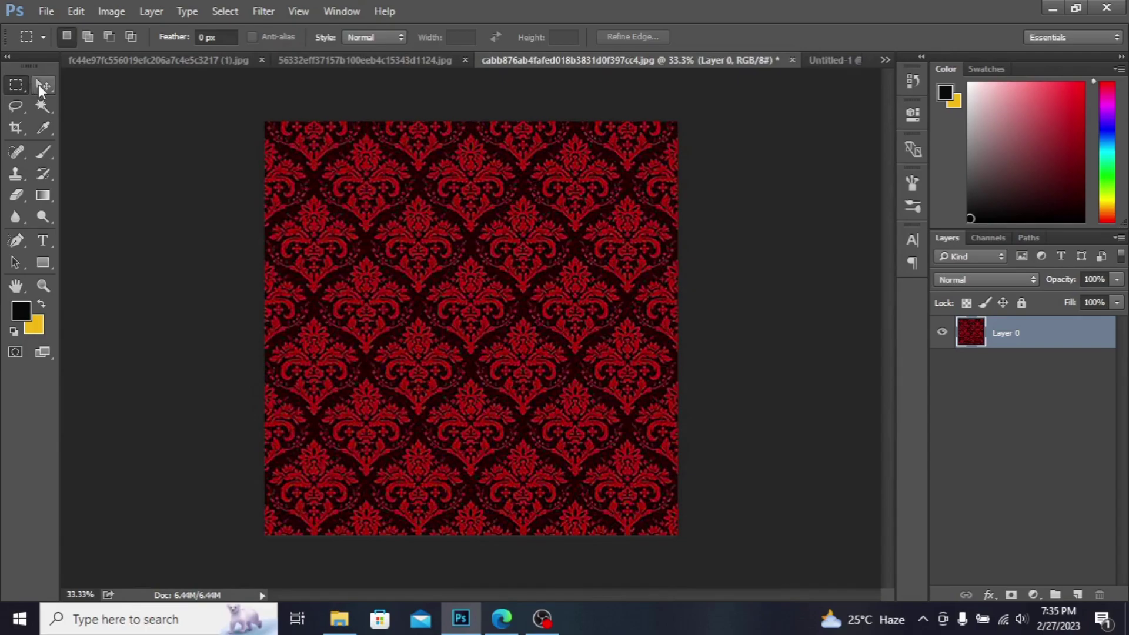
click(42, 86)
drag(413, 271, 485, 285)
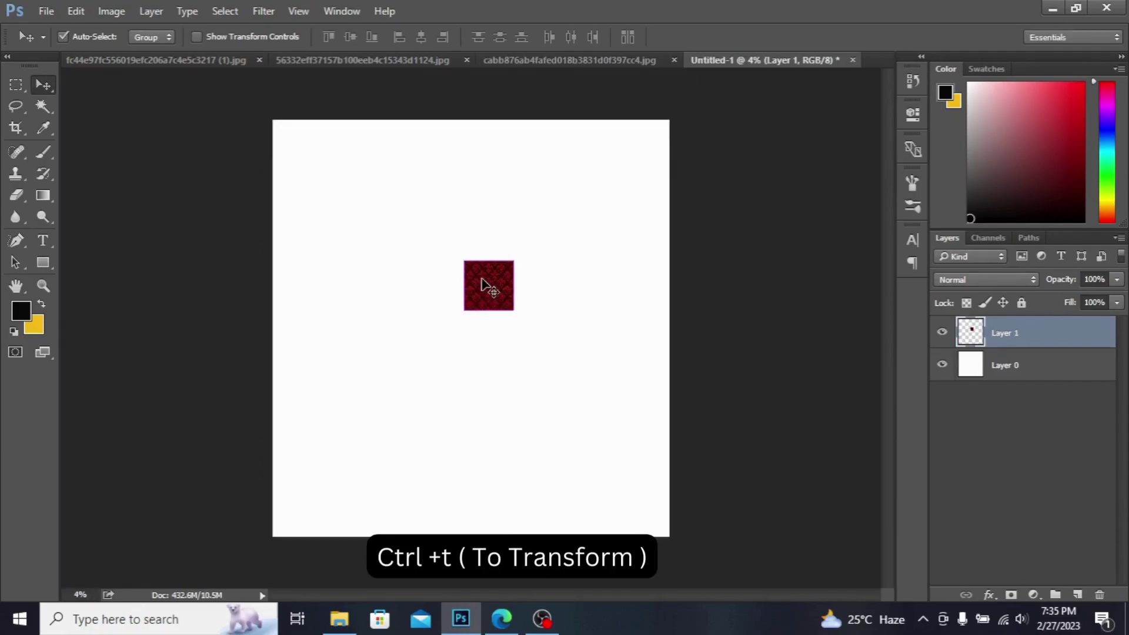
- Scale the damask tile proportionally to about 265% at the canvas's upper-left corner and place a copy directly beside it
key(ctrl+t)
drag(512, 311, 556, 348)
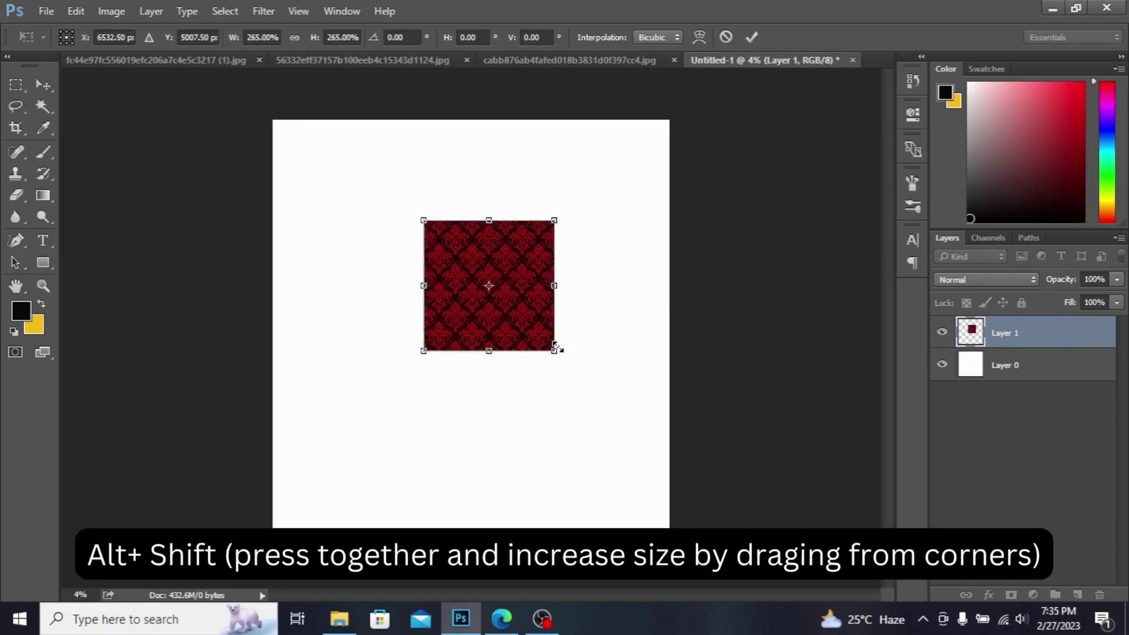
drag(500, 263, 486, 156)
key(Return)
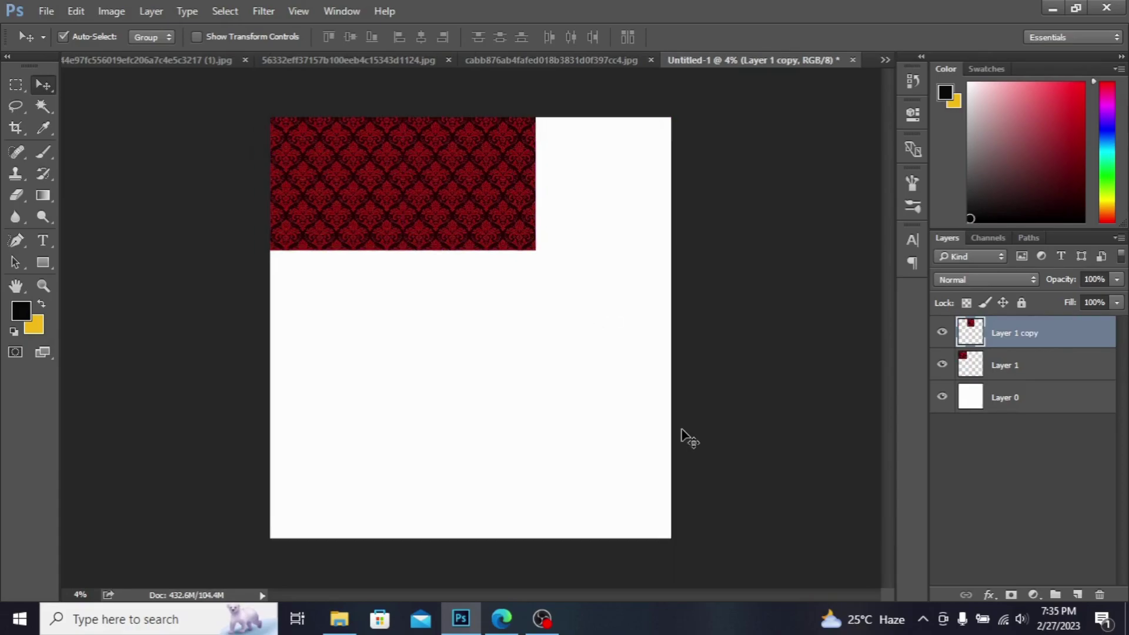
- Align the copied damask tile seamlessly with the original and merge the two tile layers
key(ctrl+plus)
key(ctrl+plus)
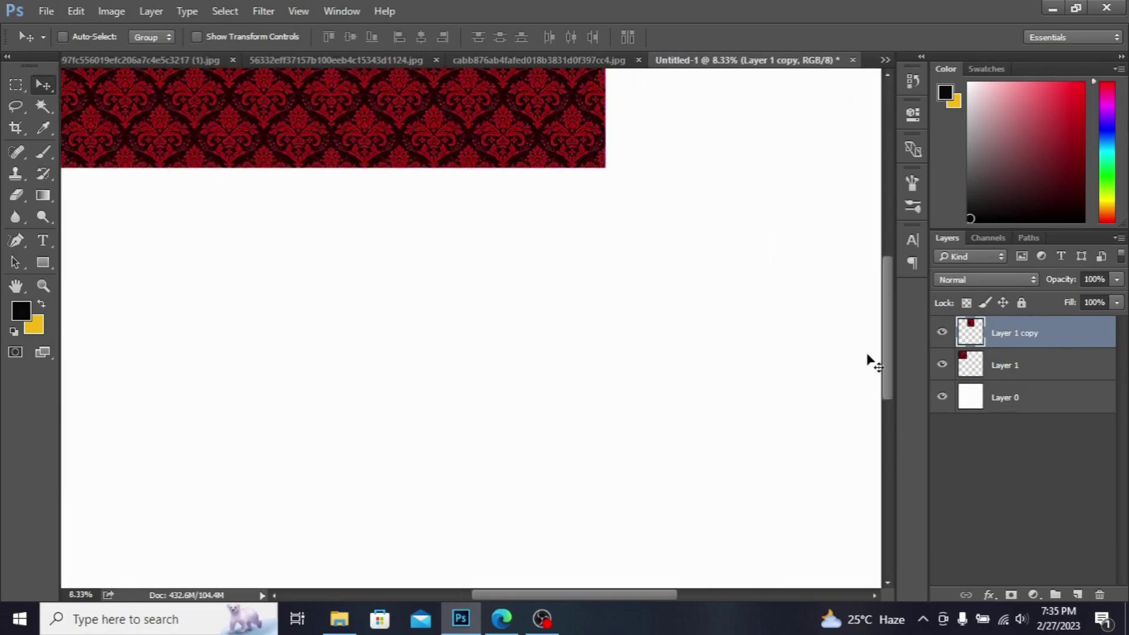
drag(887, 341, 886, 273)
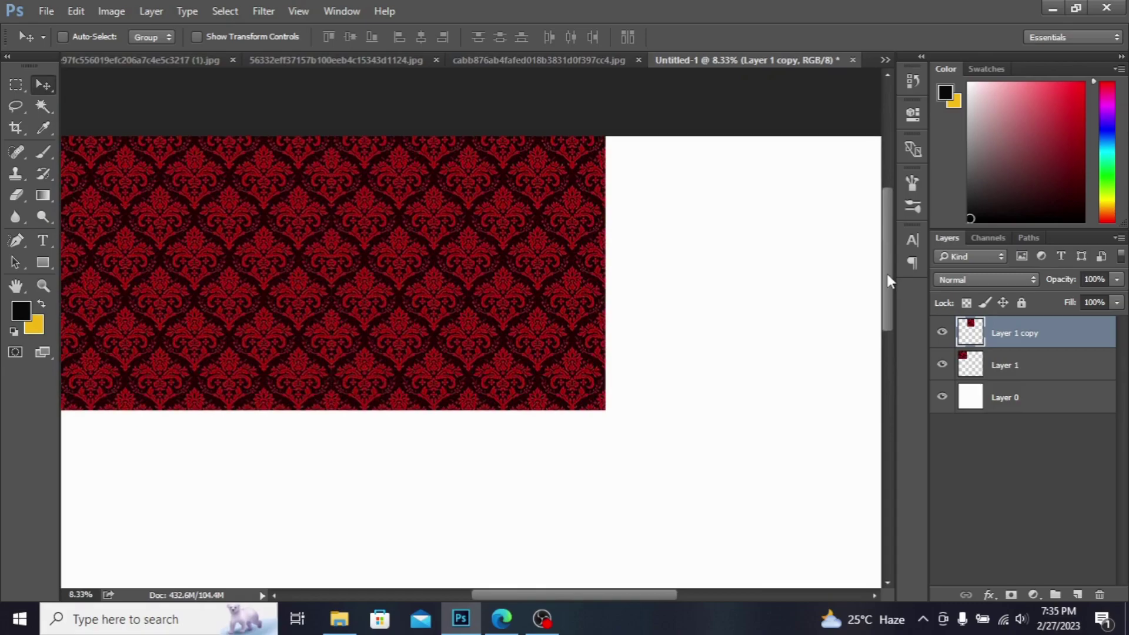
mouse_move(435, 226)
mouse_down()
mouse_move(504, 222)
mouse_move(425, 224)
mouse_up()
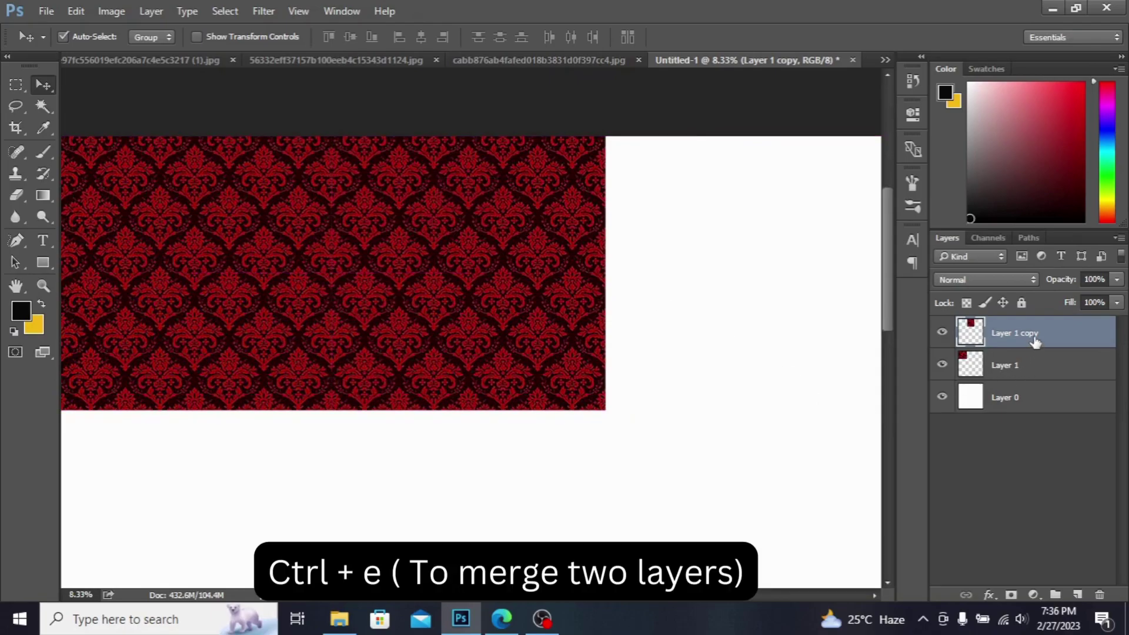
key(ctrl+e)
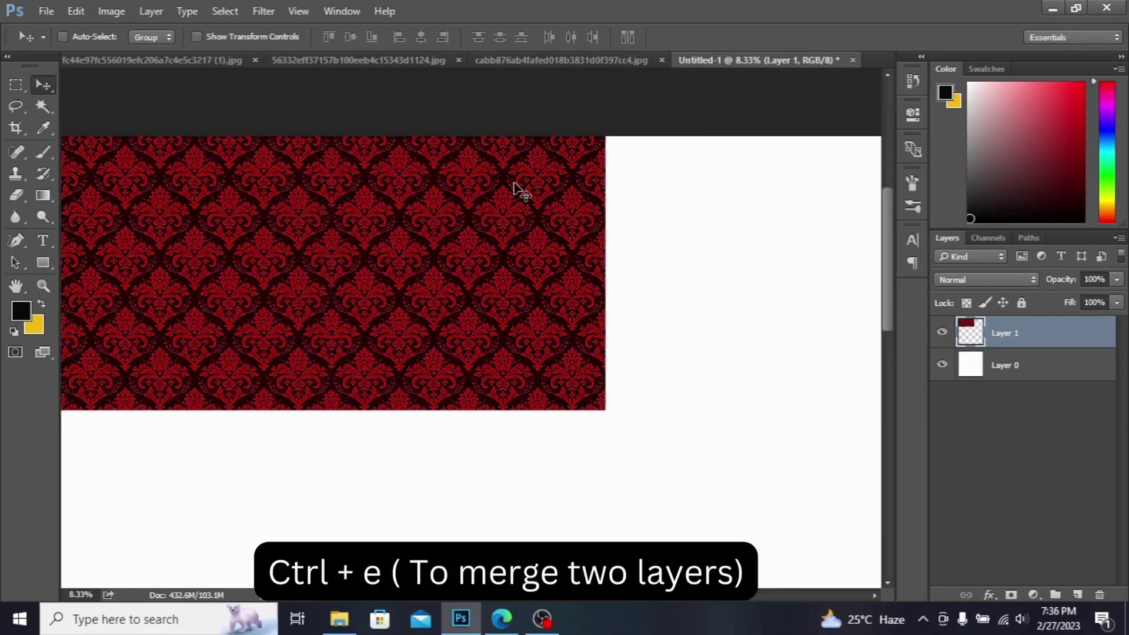
- Duplicate the merged damask strip to the right so it fills the canvas width, and merge the copy into it
key(ctrl+minus)
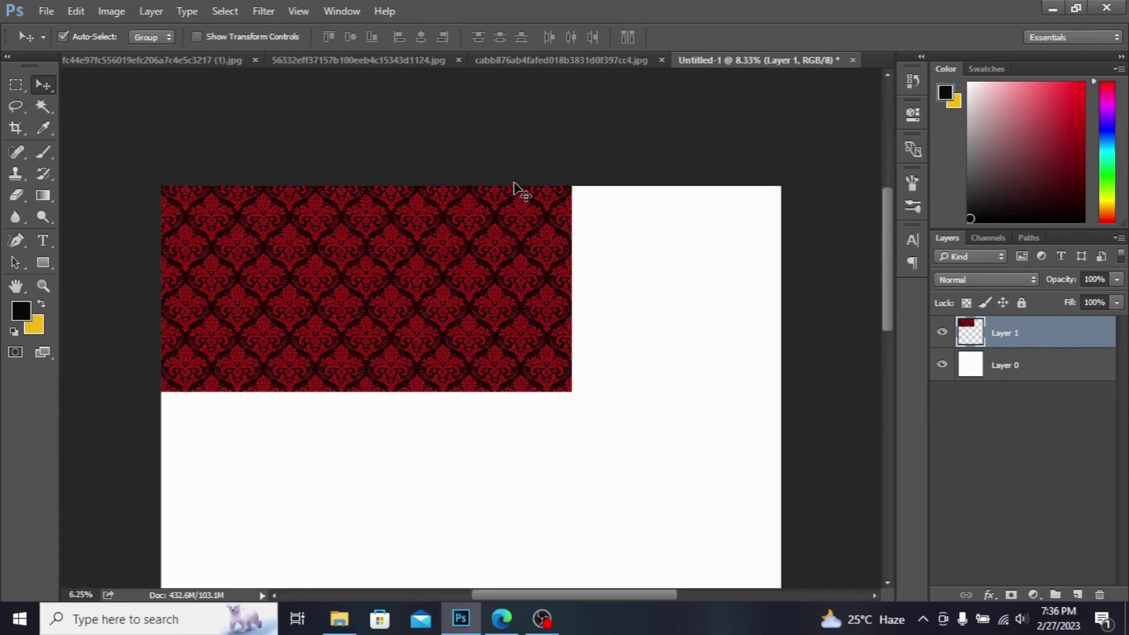
drag(391, 301, 781, 294)
drag(628, 297, 650, 290)
key(ctrl+e)
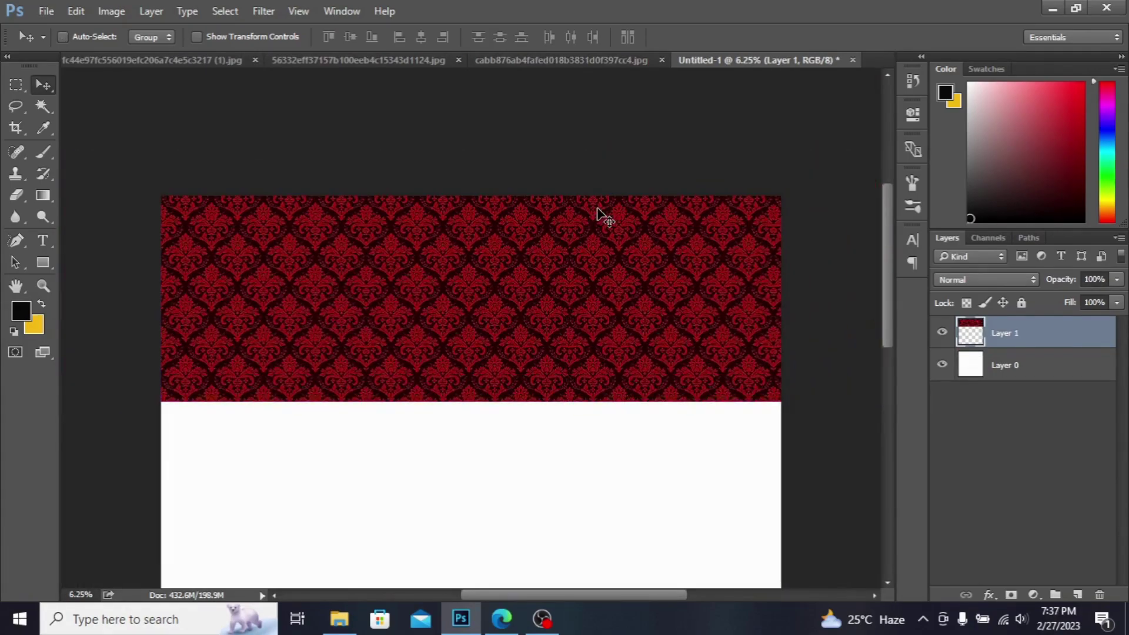
- Duplicate the full-width damask strip below itself, overlap it slightly so the motifs match at the seam, and merge the layers
drag(886, 225, 887, 256)
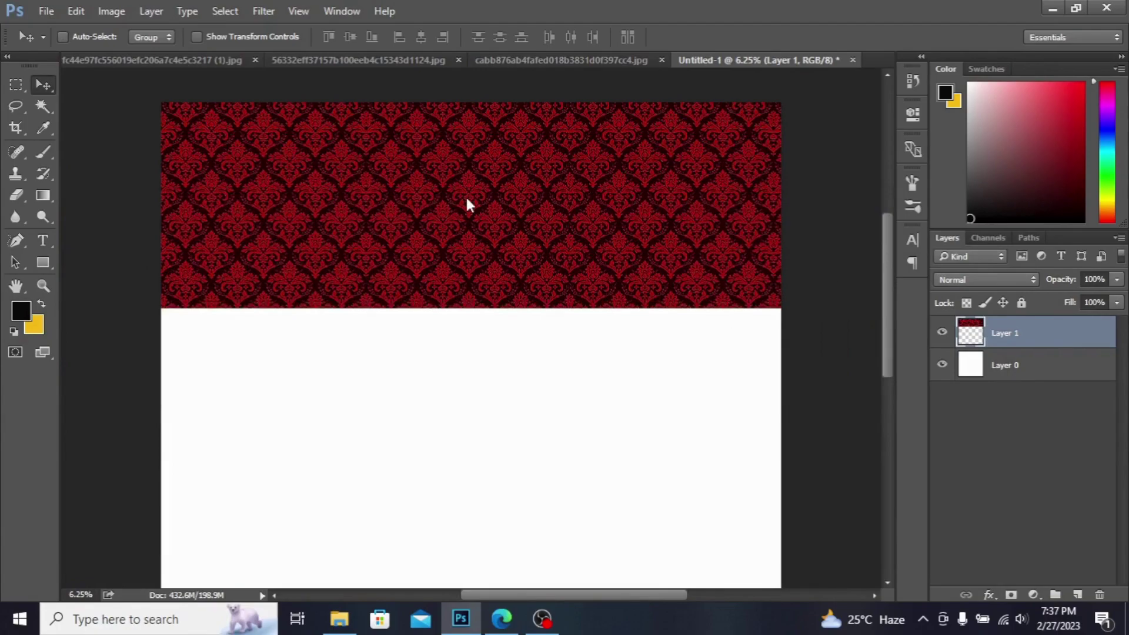
drag(469, 205, 469, 409)
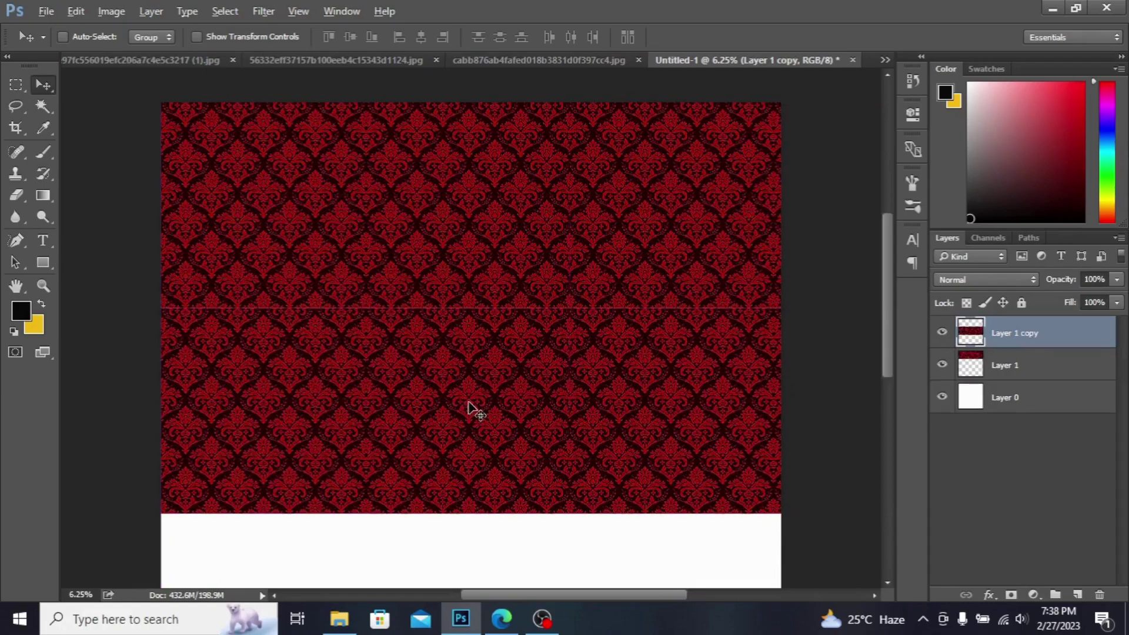
key(ctrl+plus)
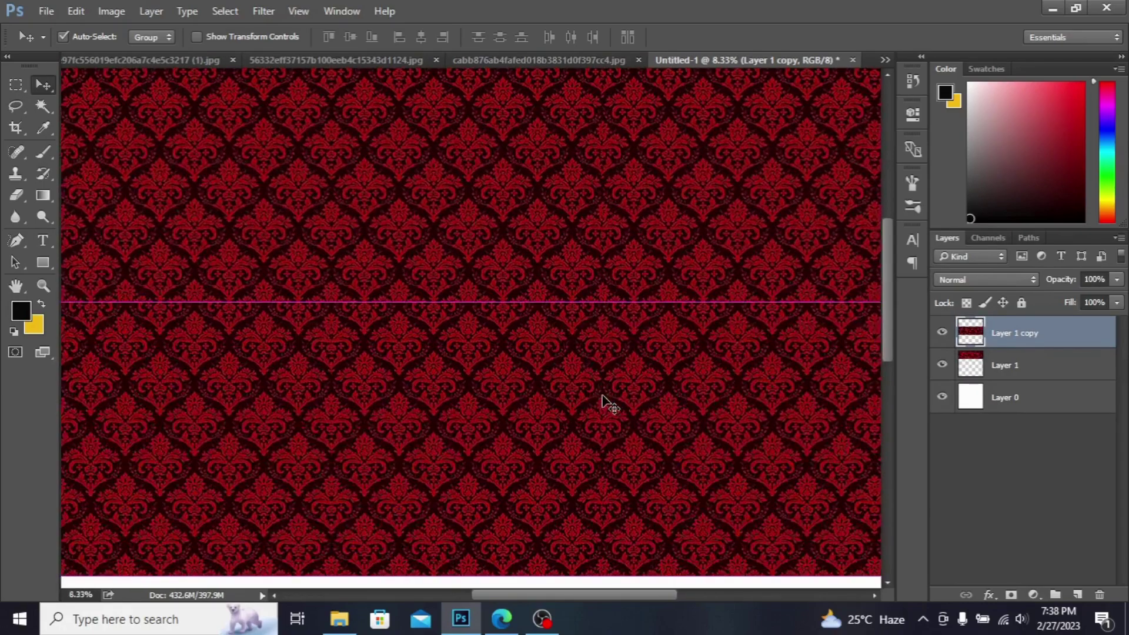
drag(283, 385, 280, 348)
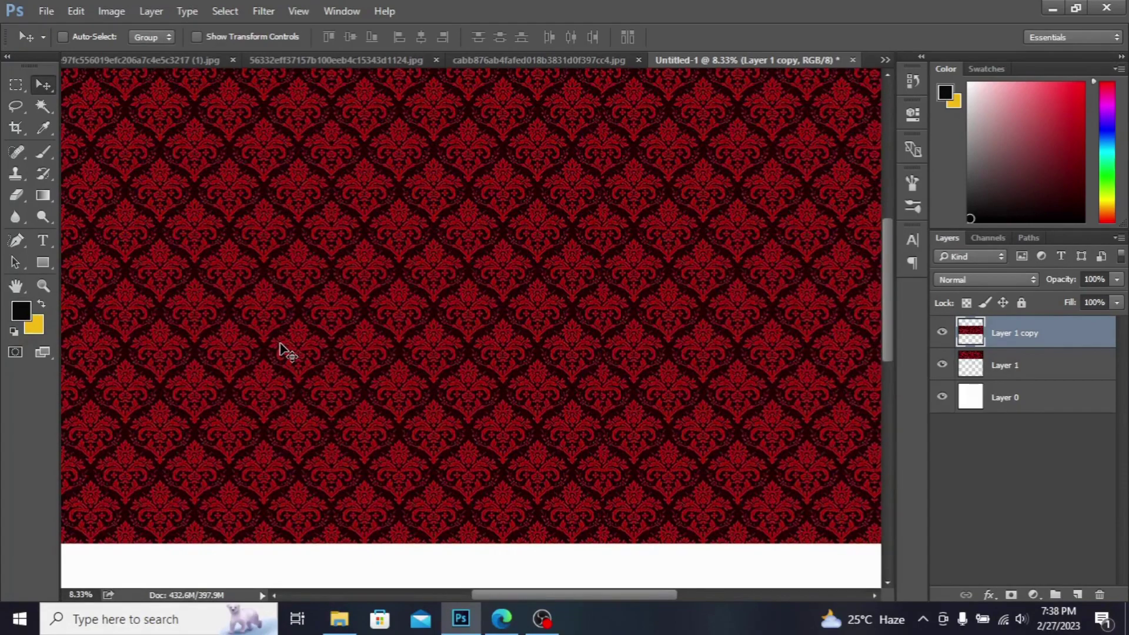
key(ctrl+minus)
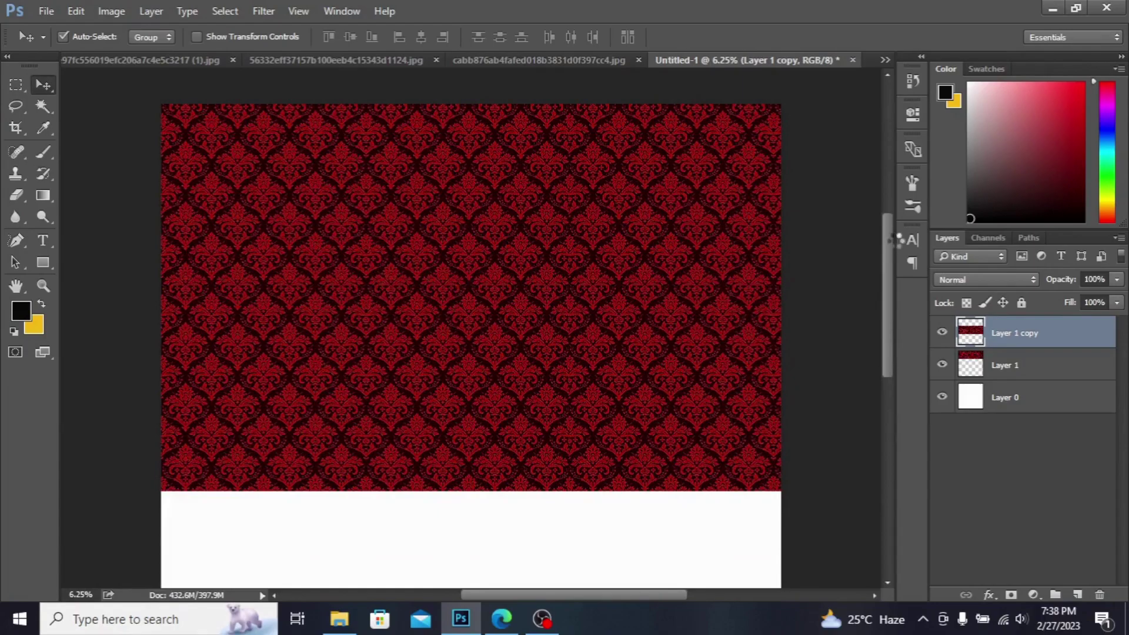
key(ctrl+e)
- Duplicate the merged damask pattern downward and align it to cover the remaining white area at the canvas's lower edge
drag(890, 246, 885, 344)
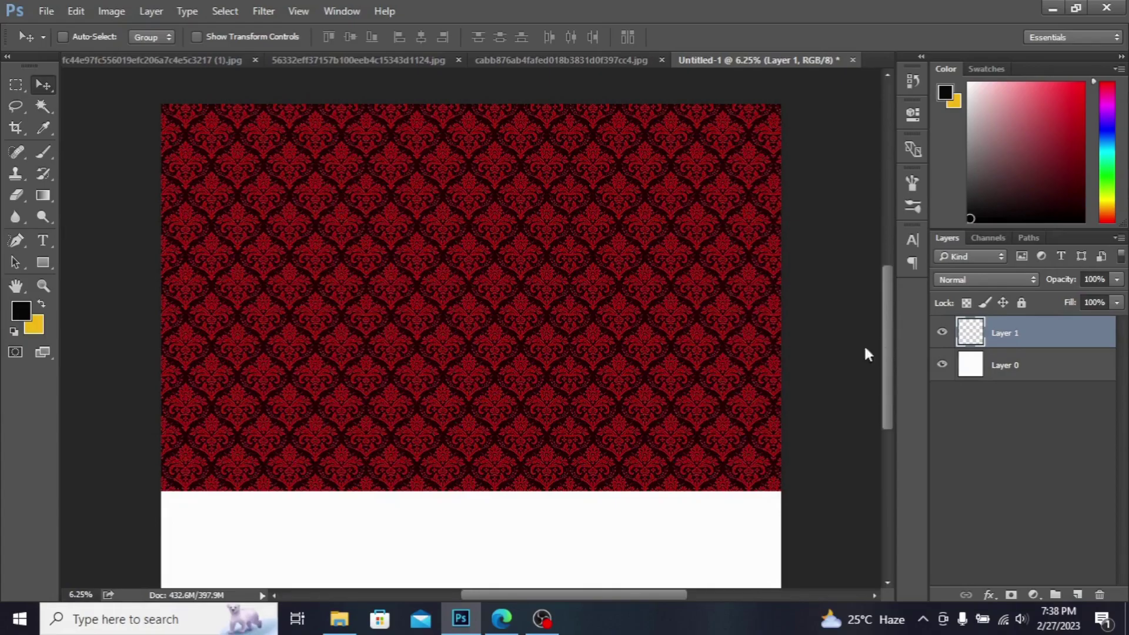
drag(527, 243, 514, 478)
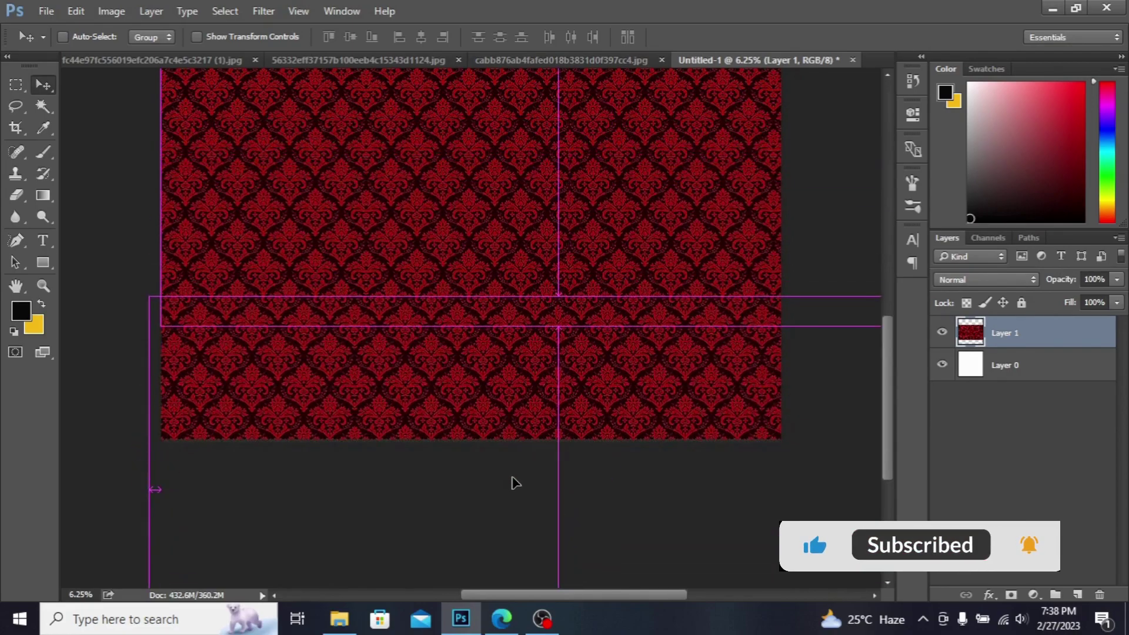
mouse_move(555, 359)
mouse_down()
mouse_move(546, 395)
mouse_move(541, 386)
mouse_move(582, 391)
mouse_move(564, 393)
mouse_move(566, 364)
mouse_up()
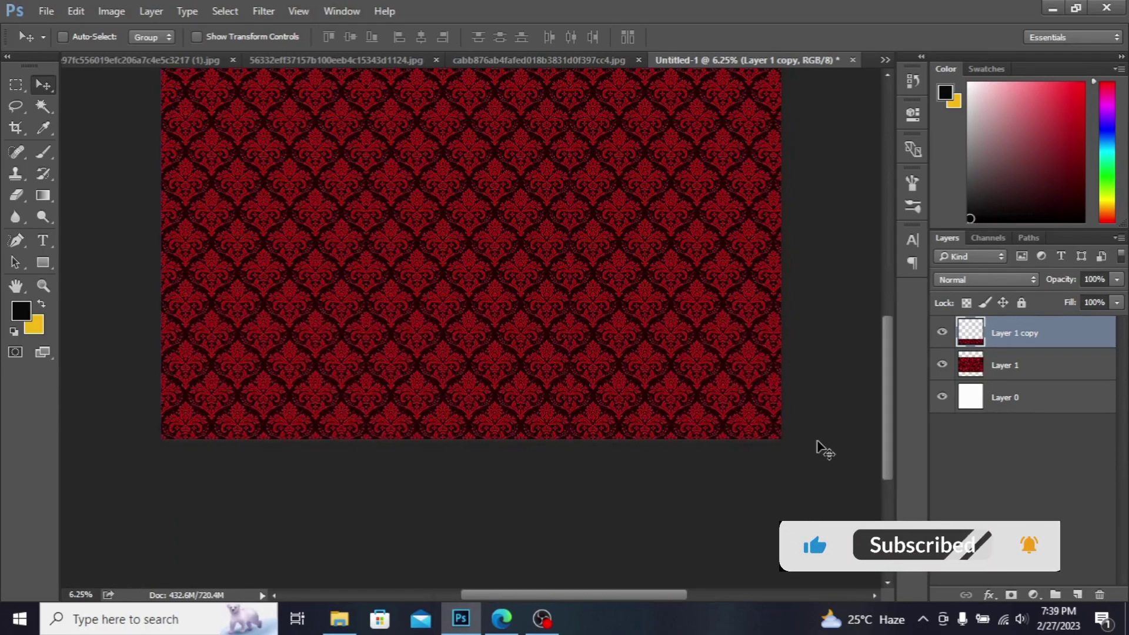
- Merge the damask layers into one layer named pattern and set its opacity to 87%
key(ctrl)
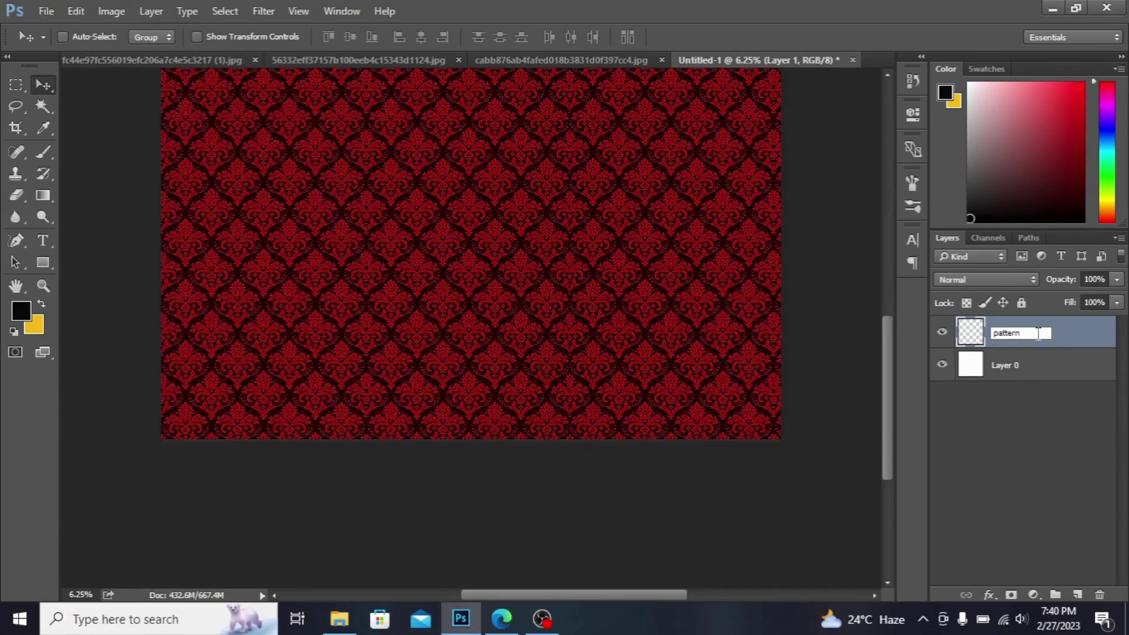
key(Return)
click(1118, 280)
drag(1073, 297, 1104, 304)
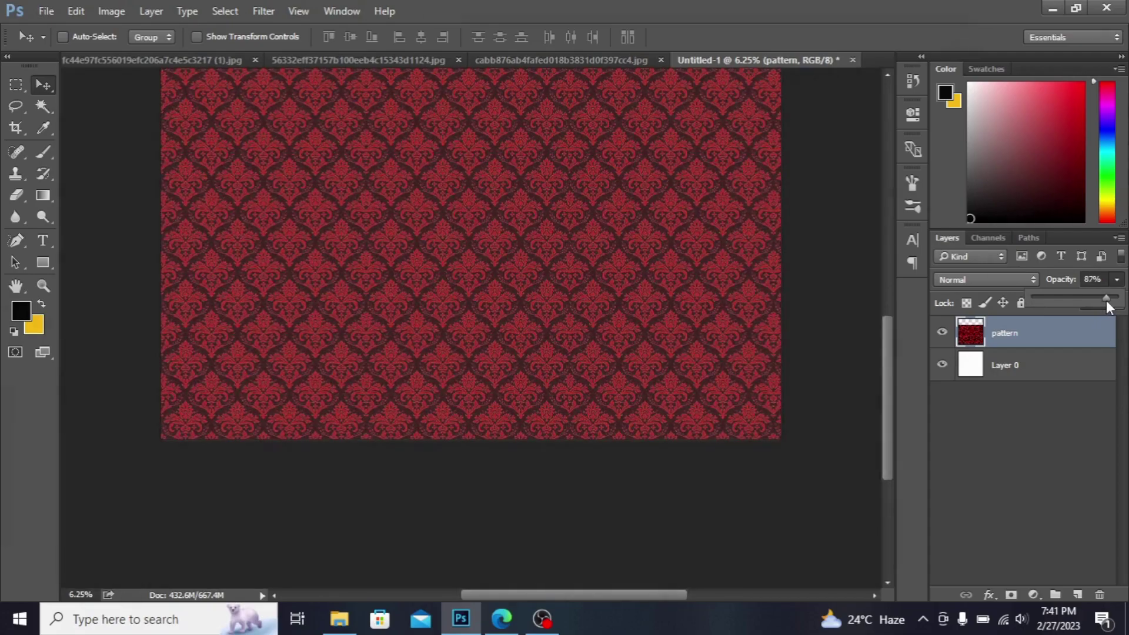
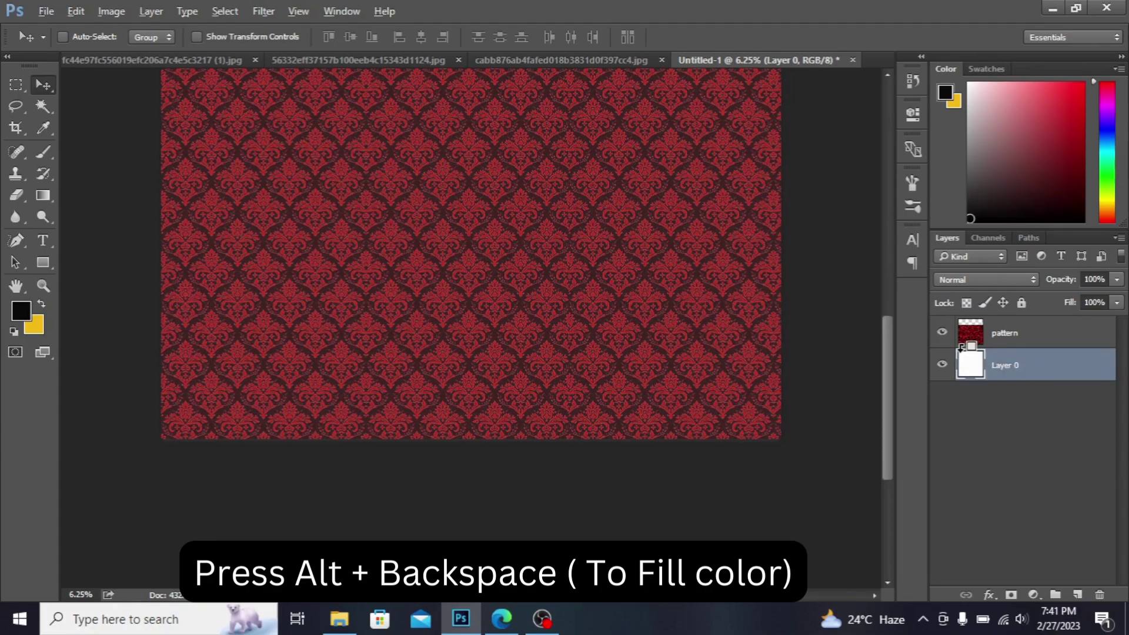
- Fill the white base layer with black, and merge the pattern copy covering the upper canvas into the pattern layer
key(alt+BackSpace)
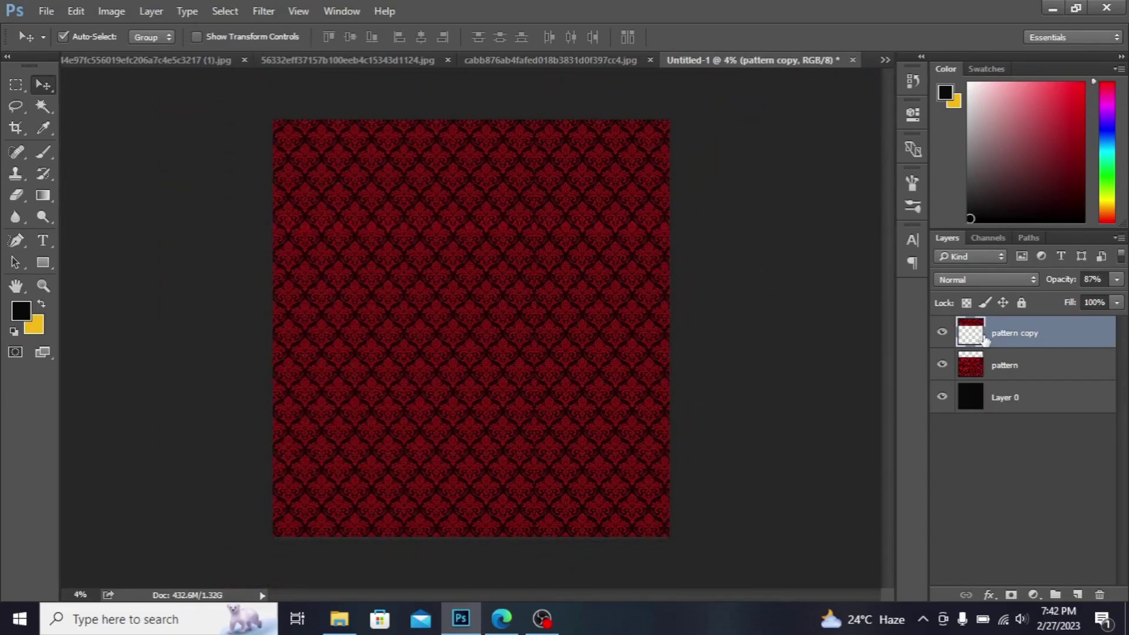
key(ctrl+e)
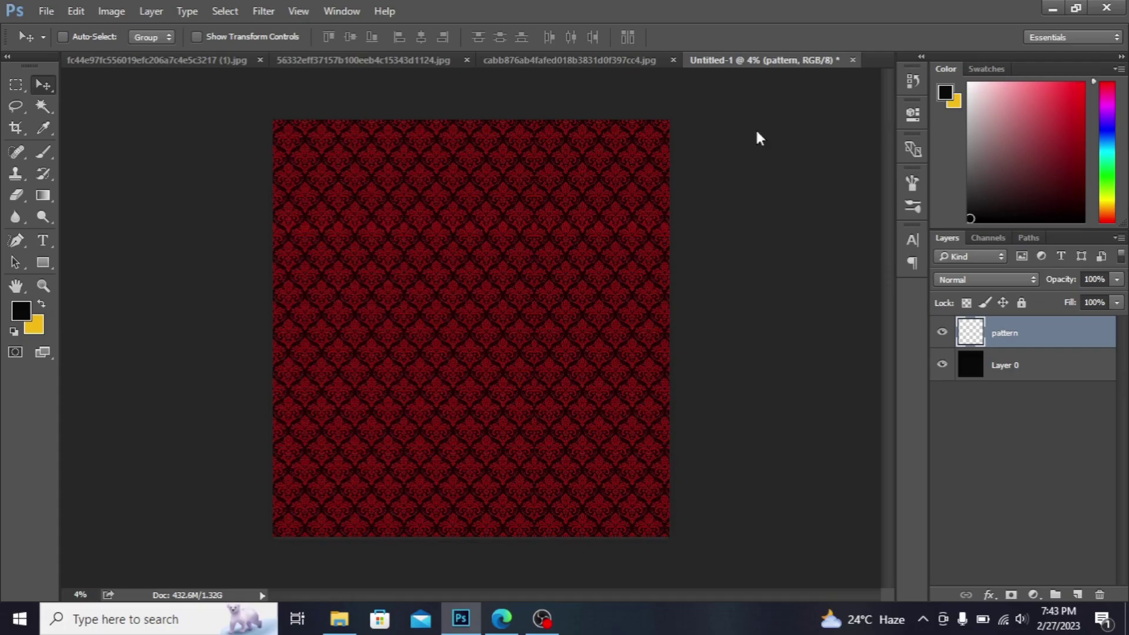
- Resample the arch border source image to a resolution of 300 pixels/centimeter
click(362, 60)
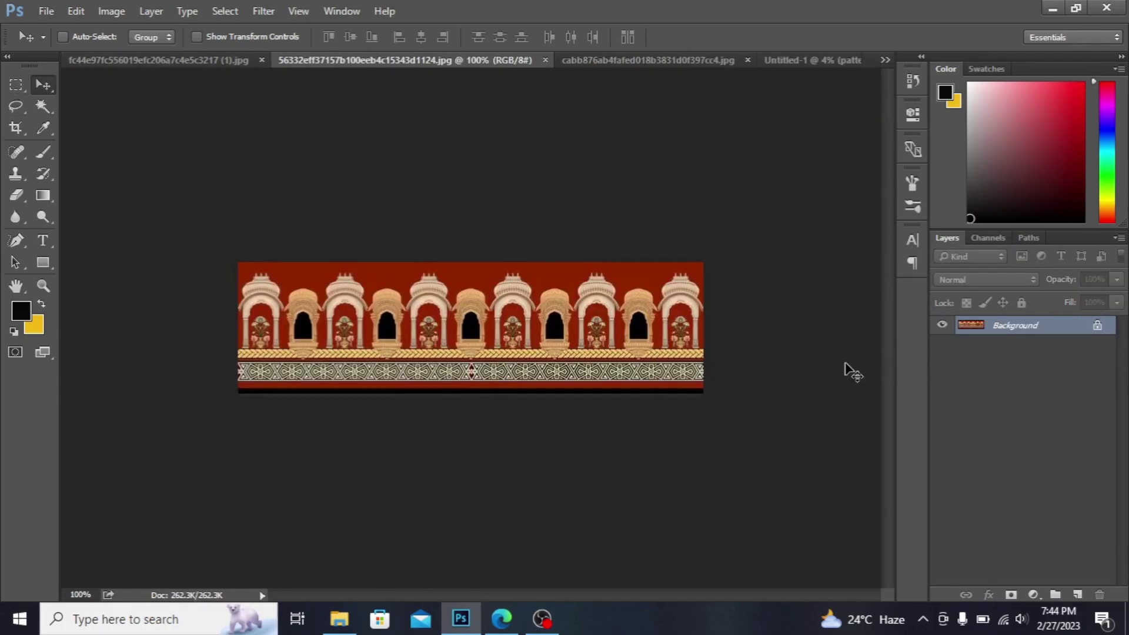
click(113, 11)
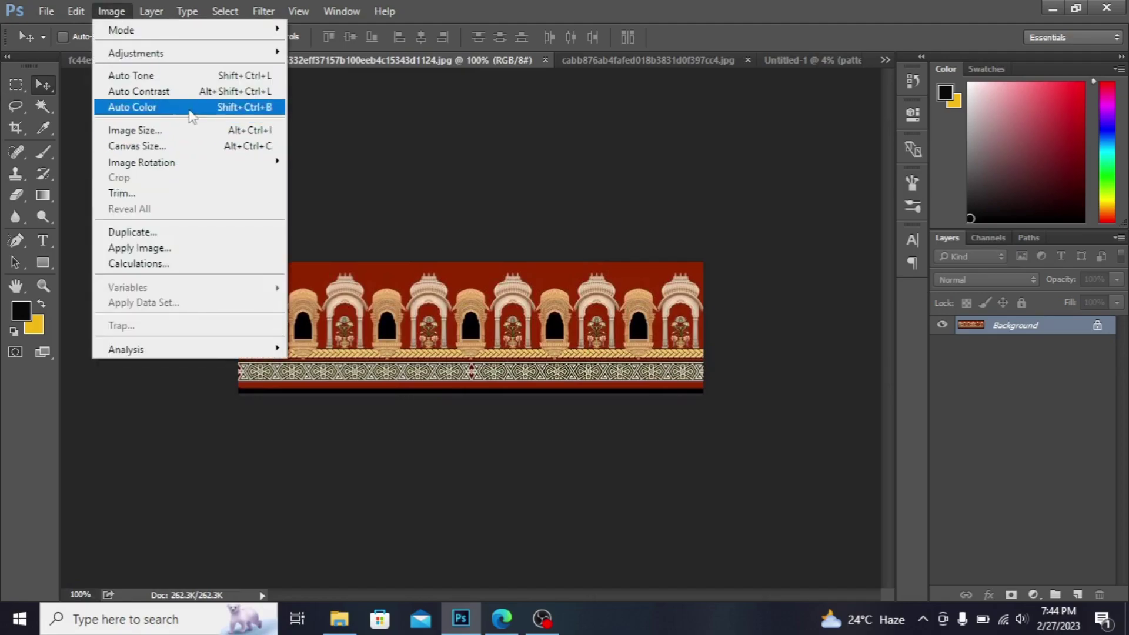
click(187, 130)
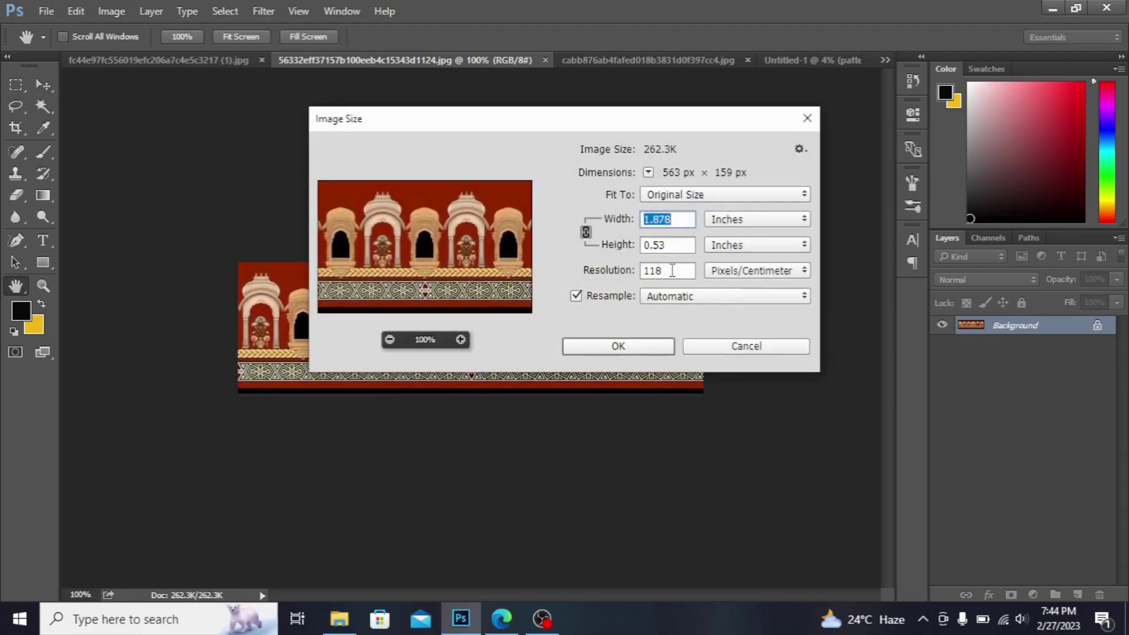
click(672, 270)
key(BackSpace)
key(BackSpace)
key(BackSpace)
text(300)
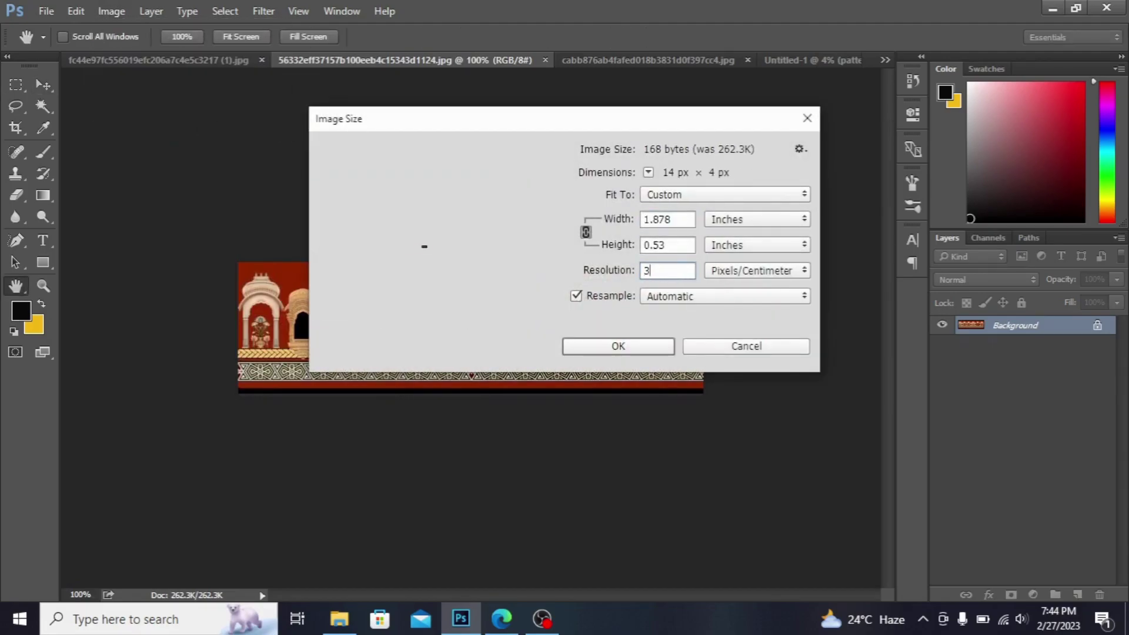
click(619, 346)
key(v)
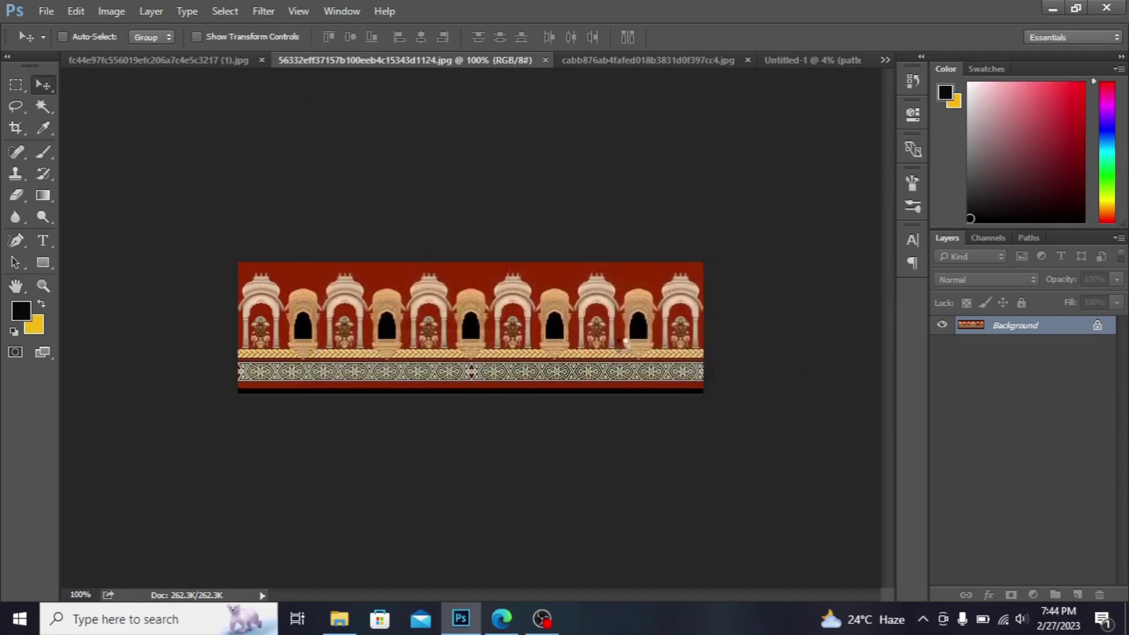
- Unlock the arch border image's background layer and copy it into the Untitled-1 document
click(1098, 326)
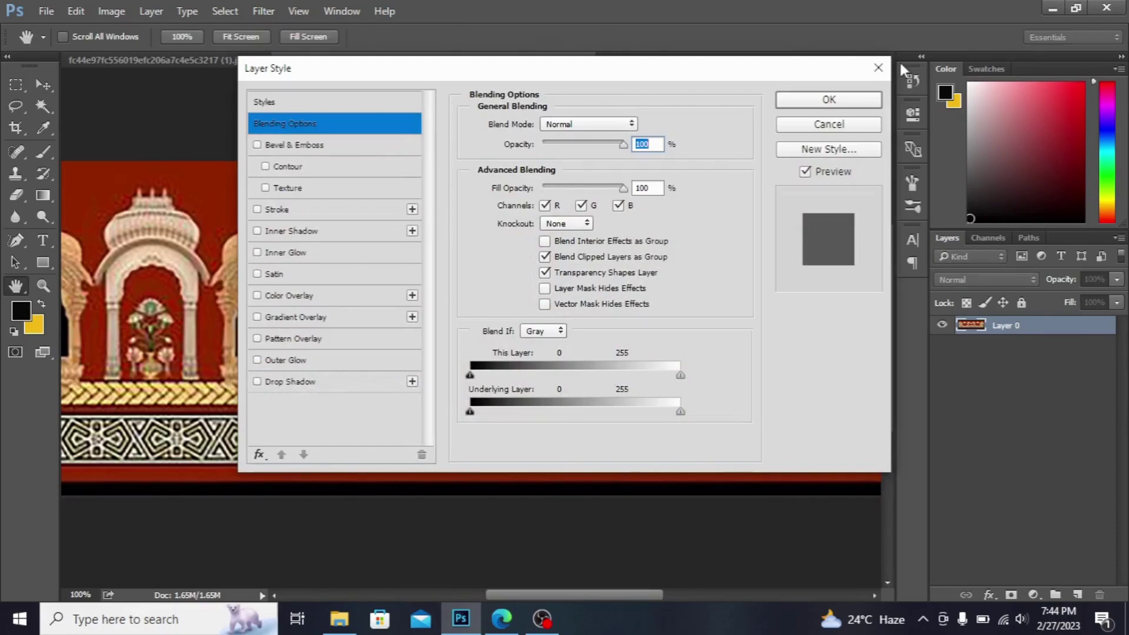
click(878, 68)
drag(289, 232, 708, 143)
drag(492, 242, 493, 242)
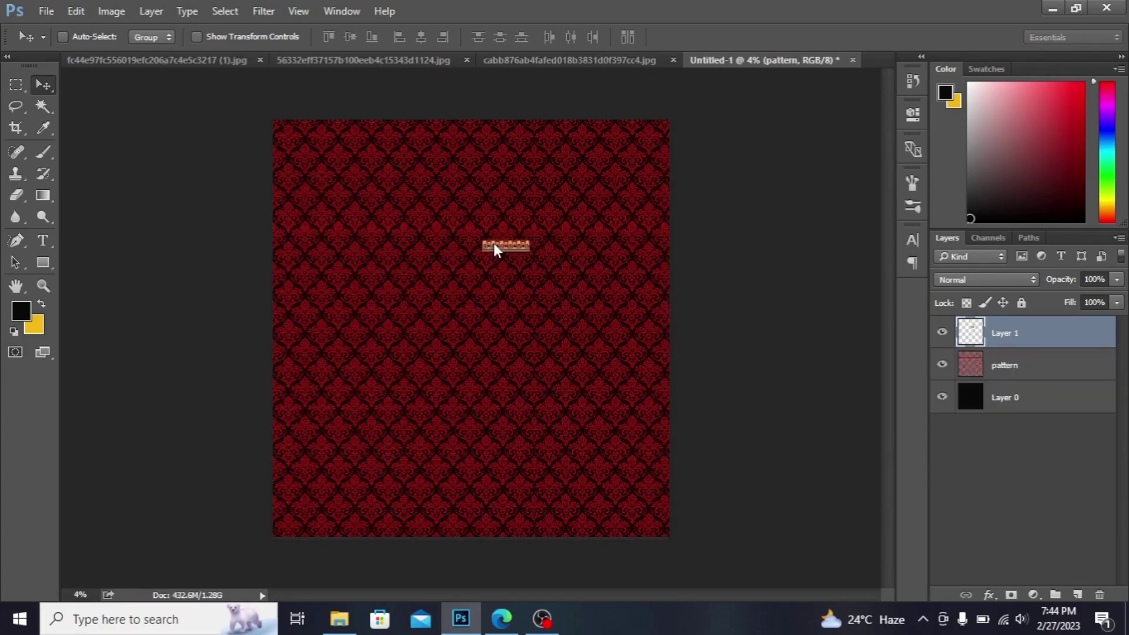
- Scale the arch border up proportionally to about 509% and place it in the canvas's lower-left corner
key(ctrl)
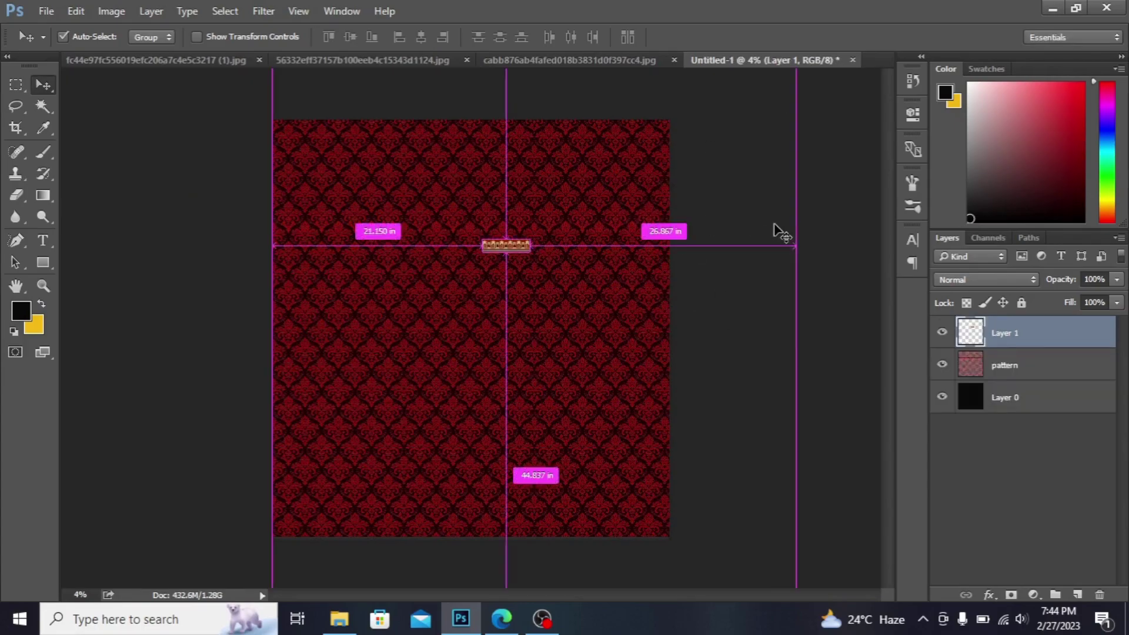
key(ctrl+t)
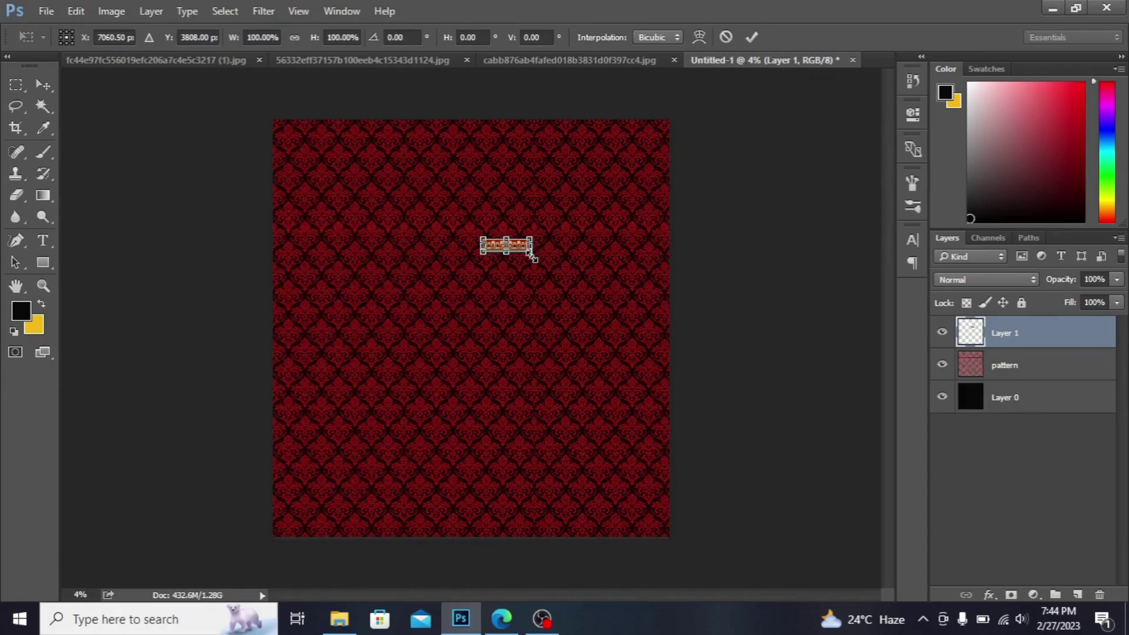
drag(594, 289, 625, 286)
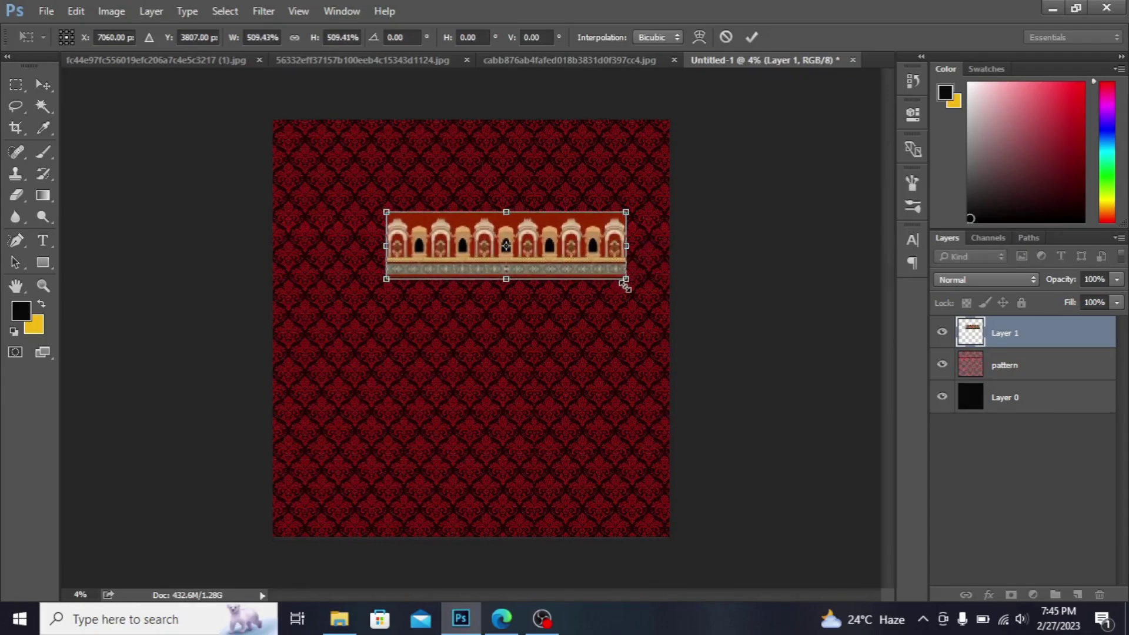
drag(588, 241, 469, 504)
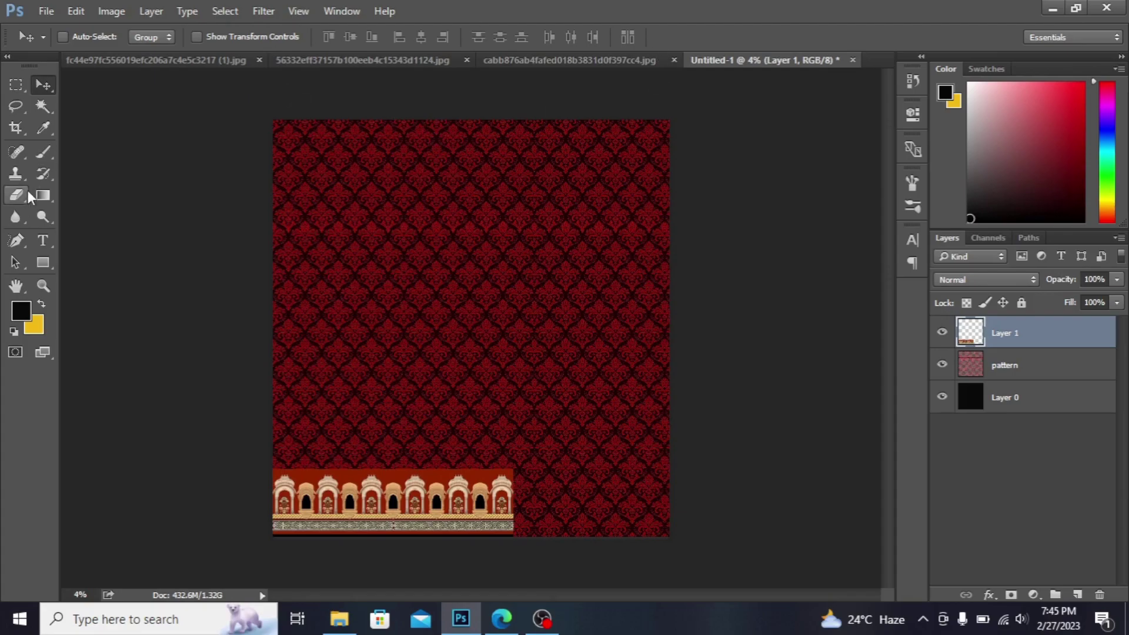
- Show the rulers and place a horizontal guide along the arch border's upper edge
click(296, 9)
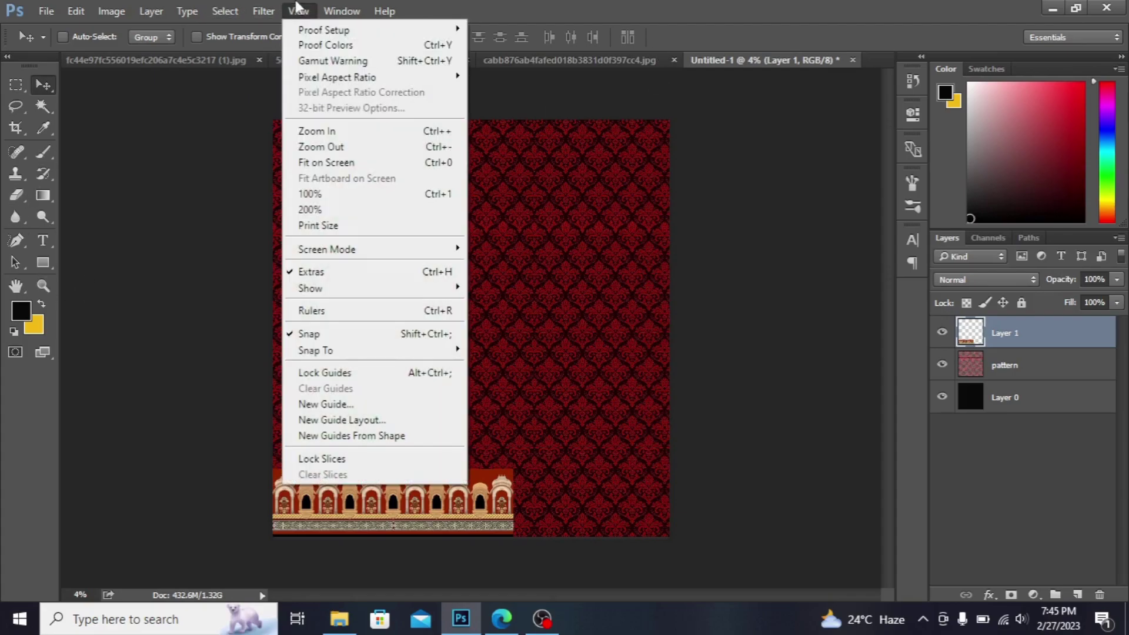
click(335, 312)
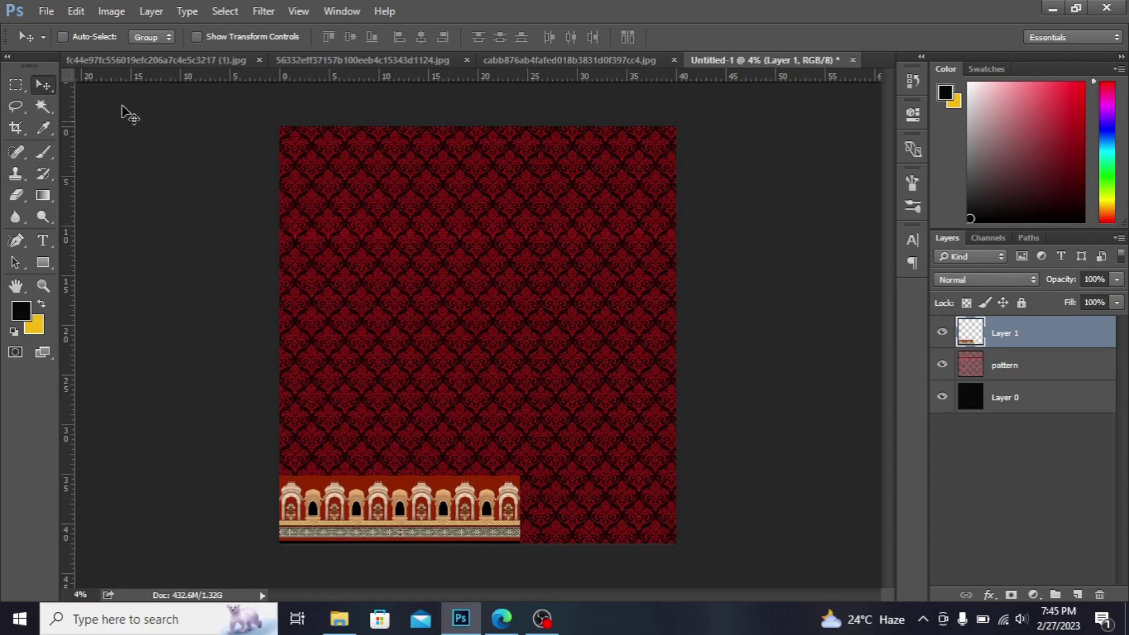
click(301, 8)
mouse_move(263, 11)
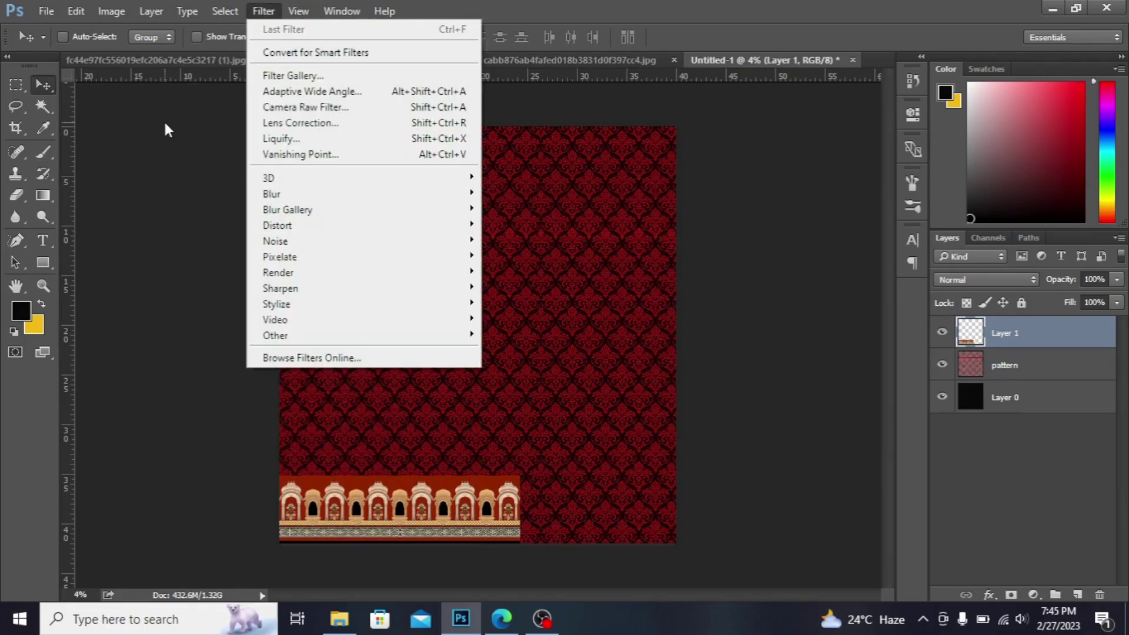
drag(188, 75, 366, 477)
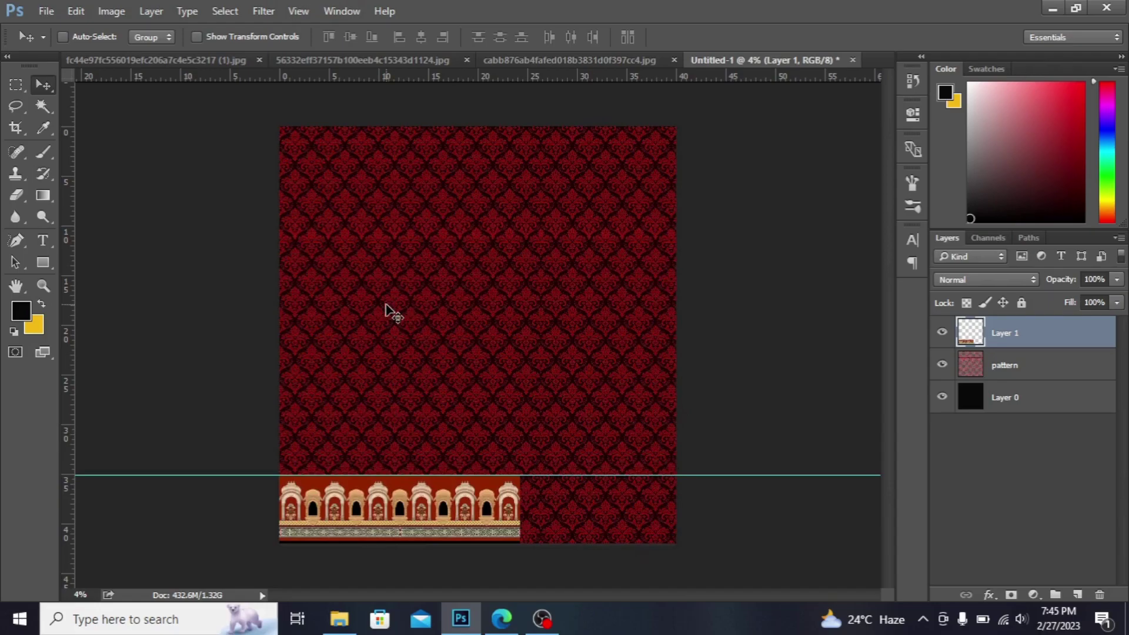
- Duplicate the arch border to the right so it fills the canvas width, and merge the two border layers
key(ctrl+t)
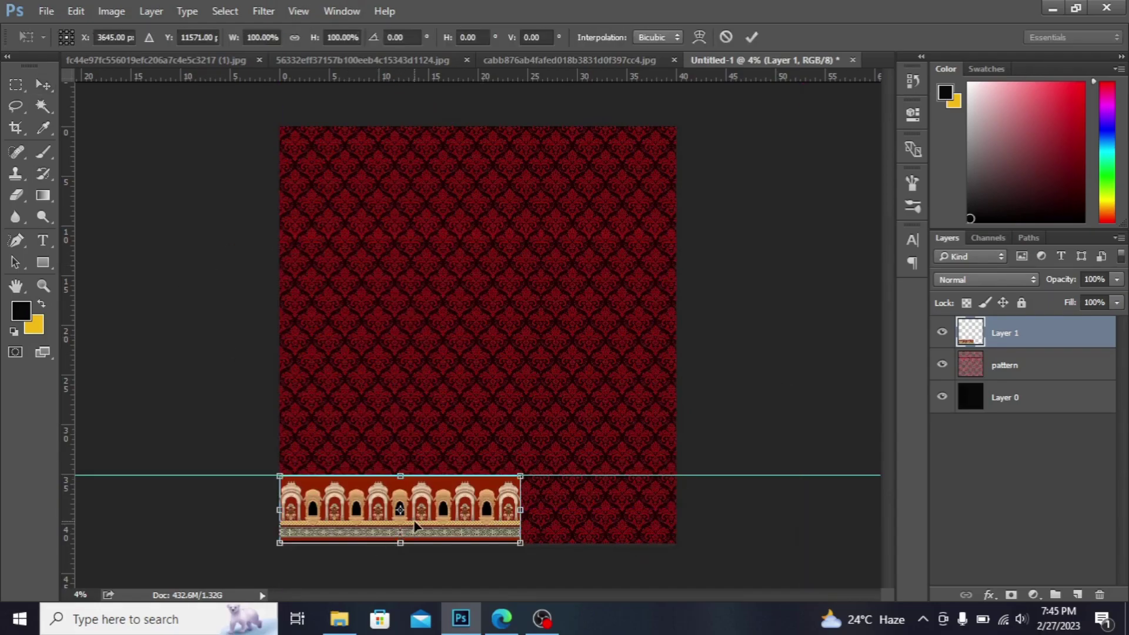
key(Return)
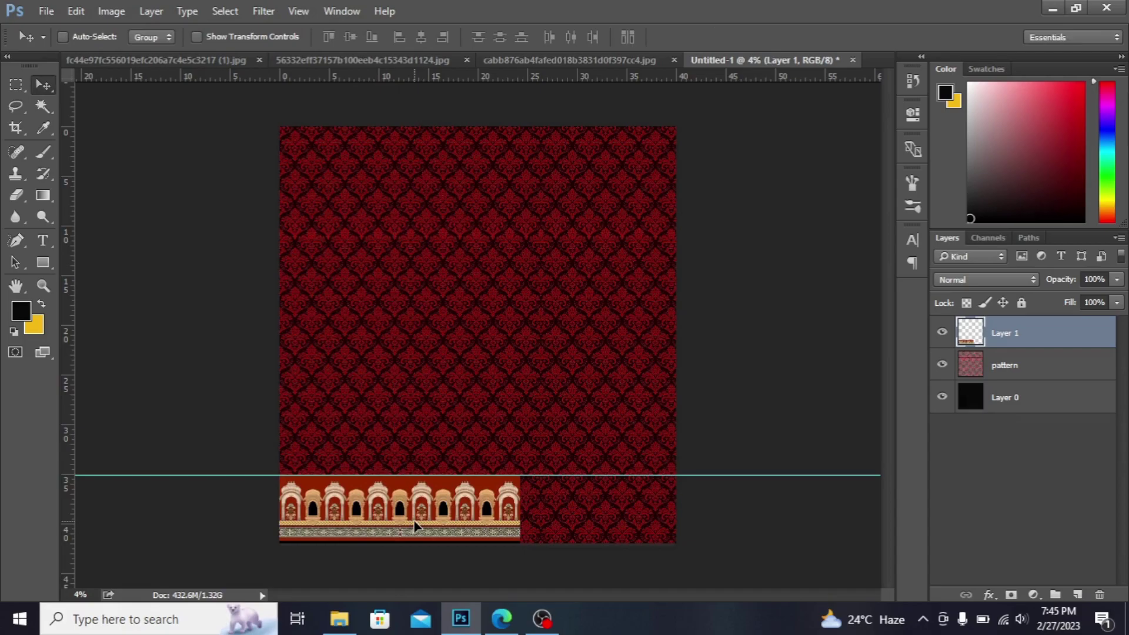
drag(444, 508, 662, 509)
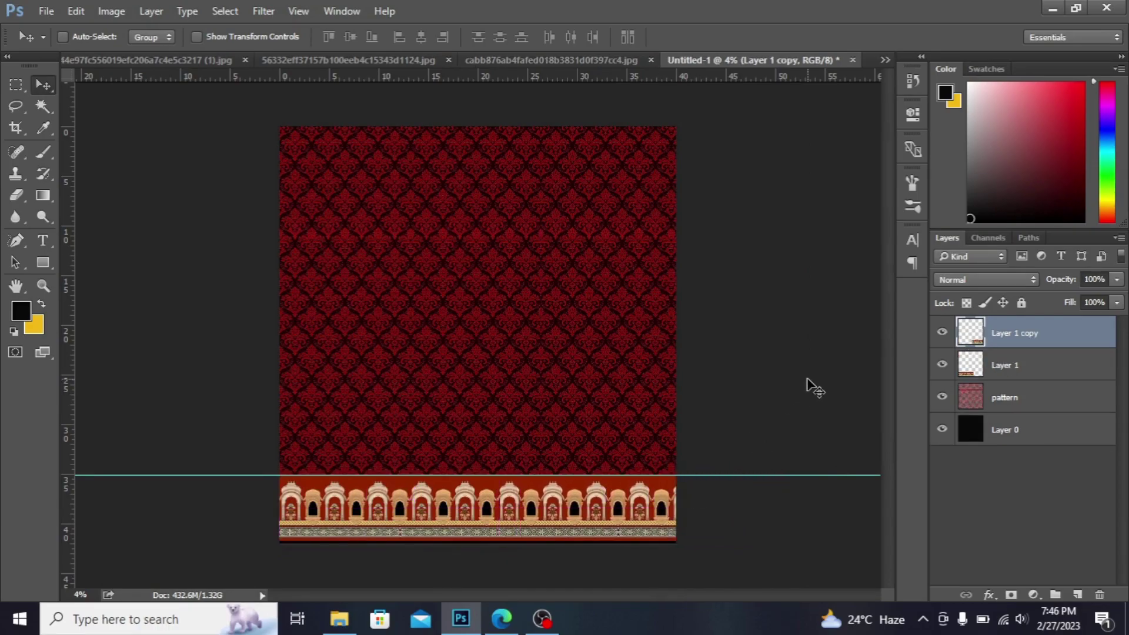
key(ctrl+plus)
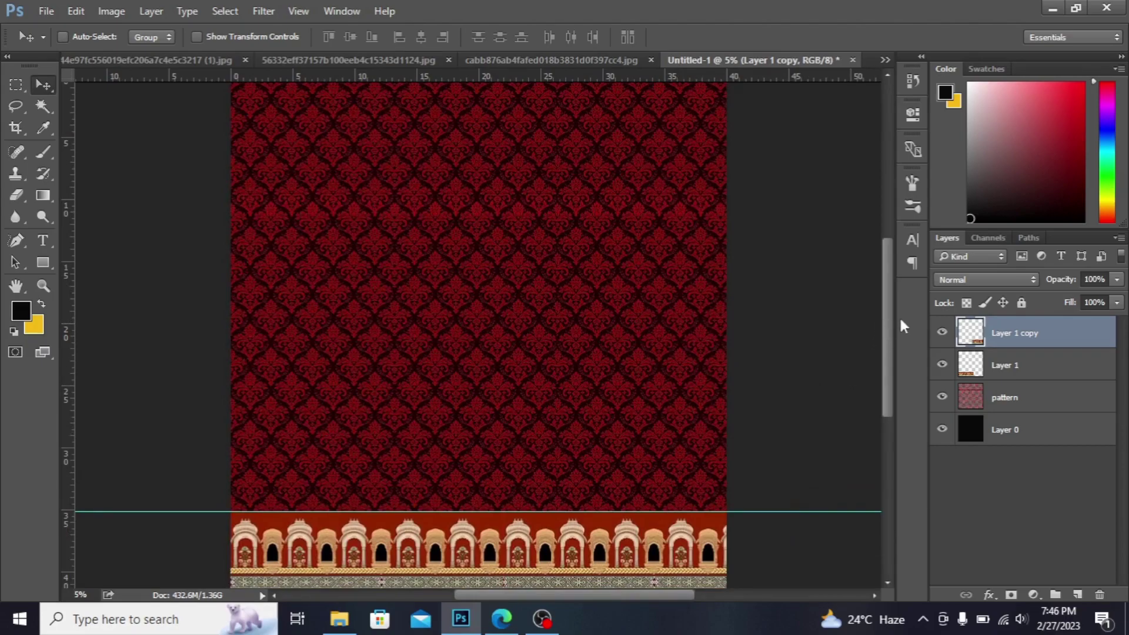
drag(887, 325, 891, 372)
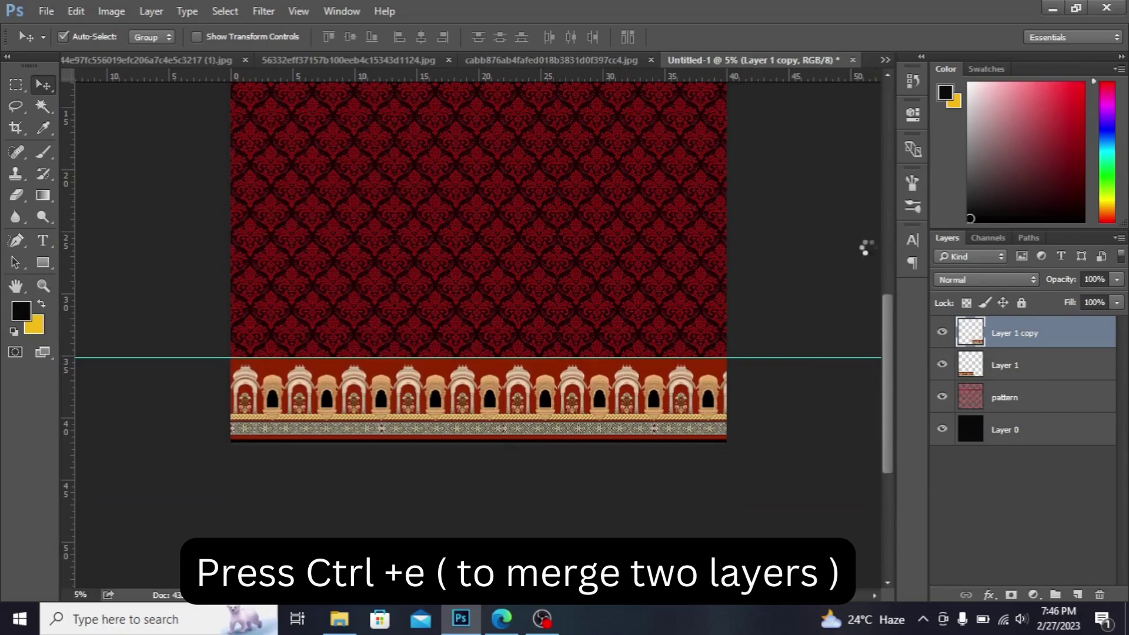
key(ctrl+e)
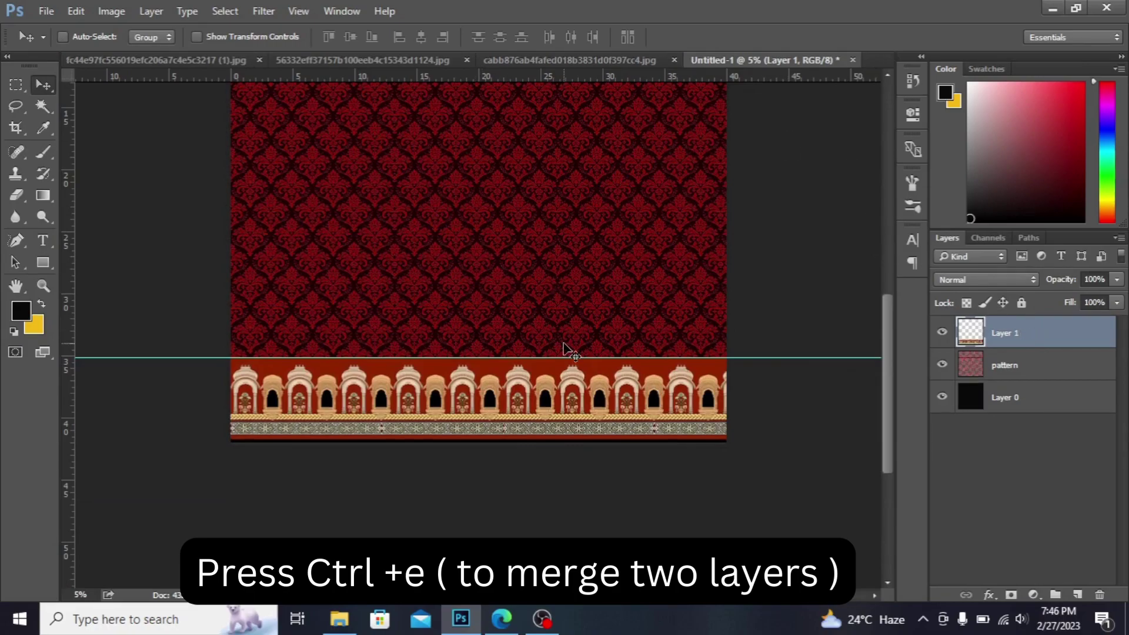
- Delete the plain red background above the arches with the Magic Wand tool and clear the selection
click(47, 107)
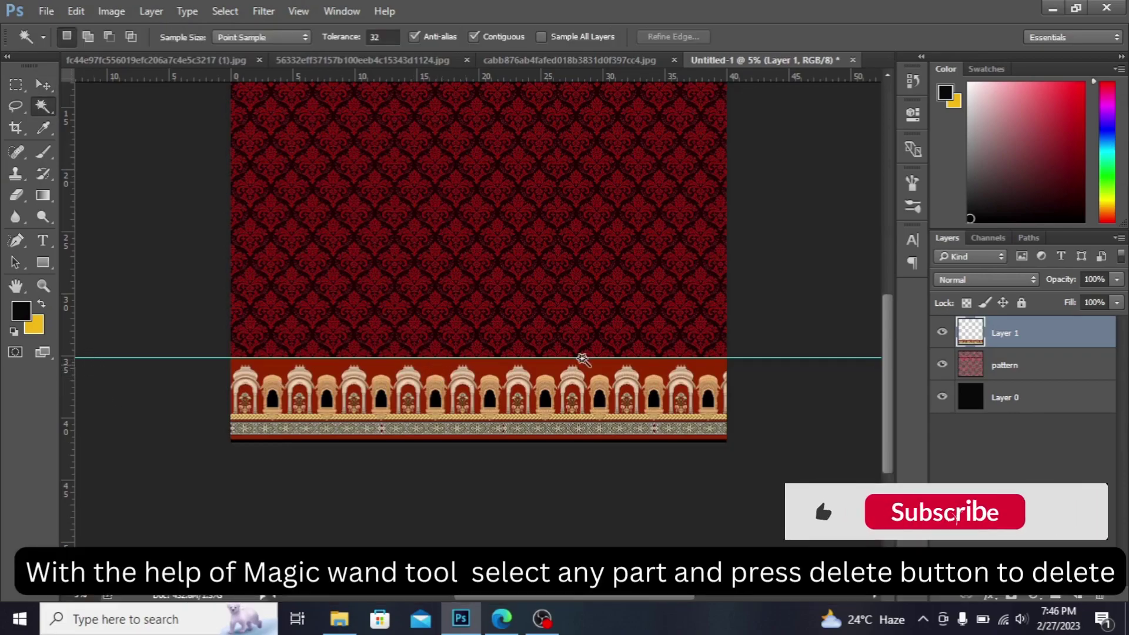
click(431, 375)
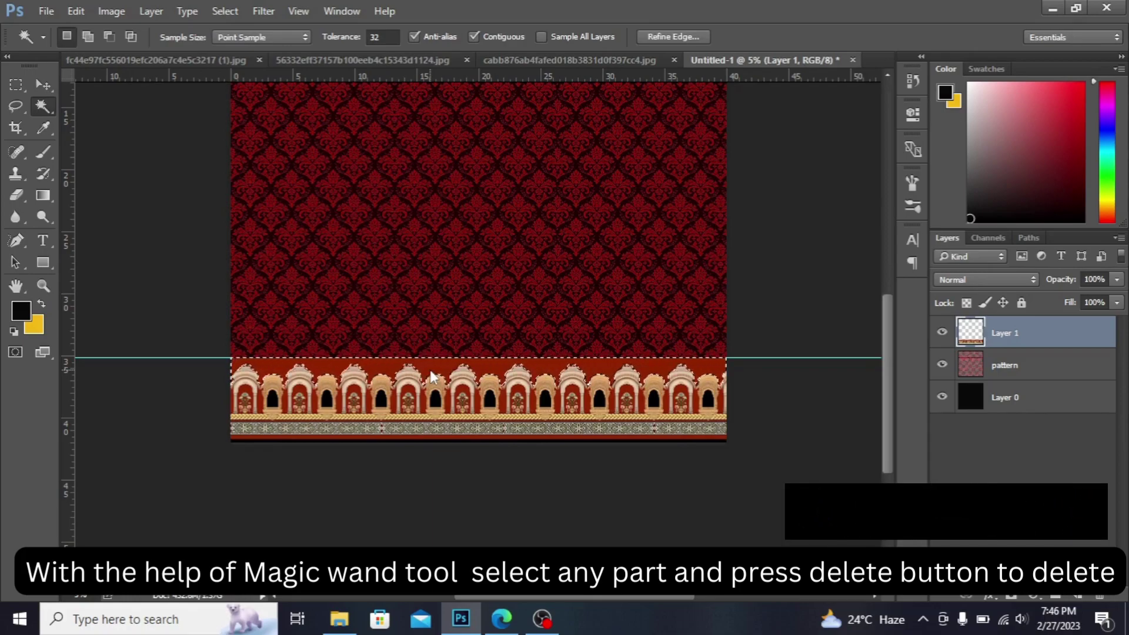
key(Delete)
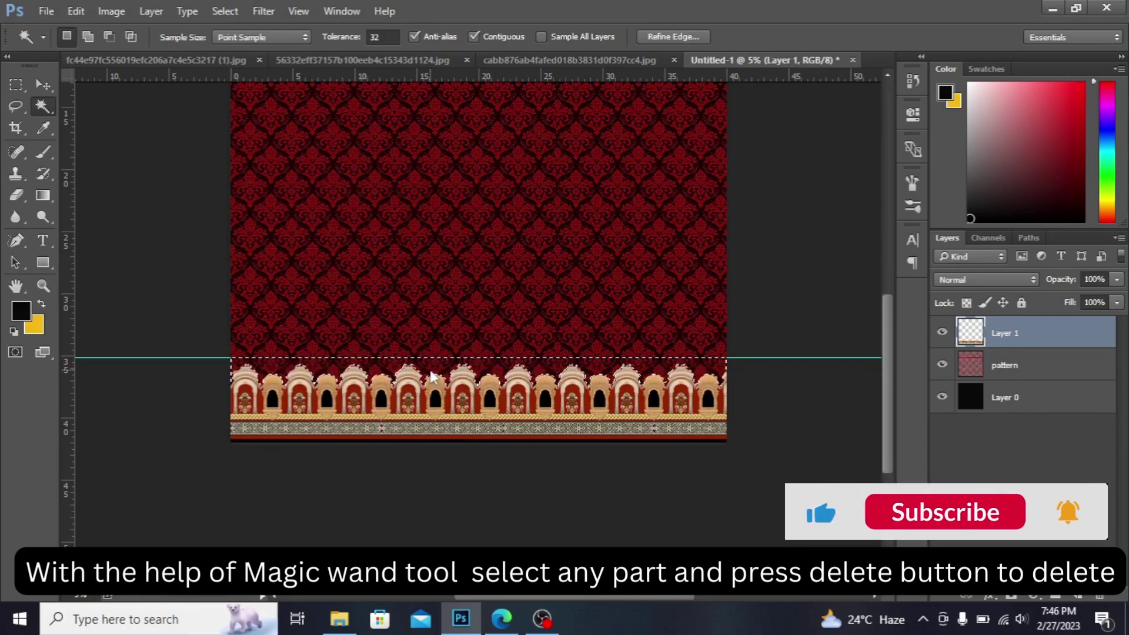
key(ctrl+d)
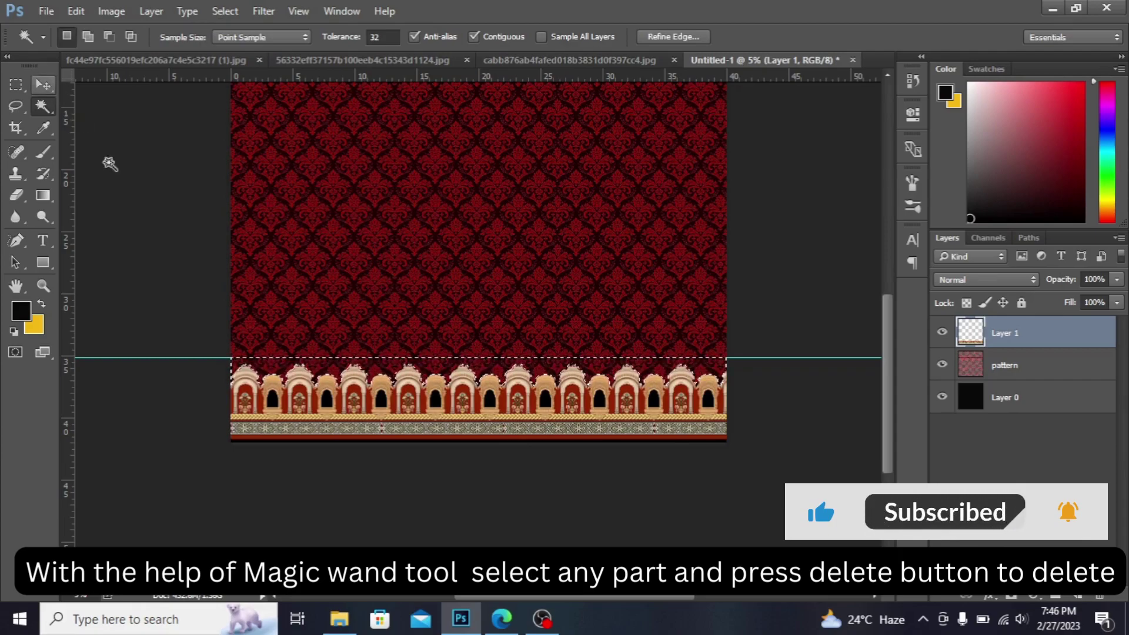
- Delete the red strip beneath the geometric band and move the border down to the canvas's lower edge
click(470, 434)
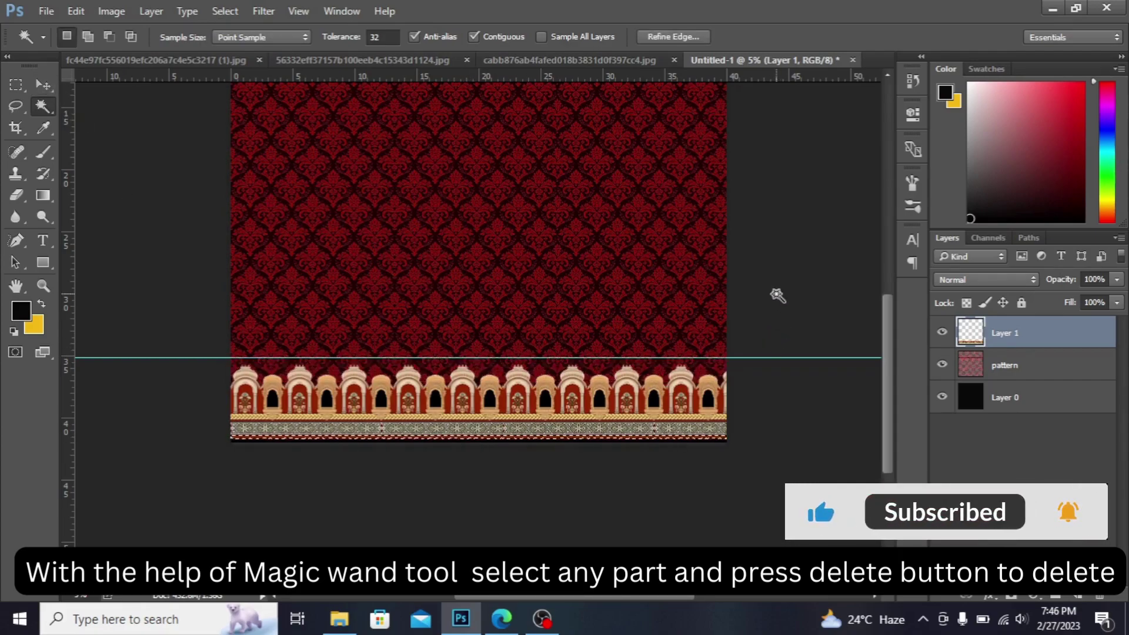
key(ctrl+d)
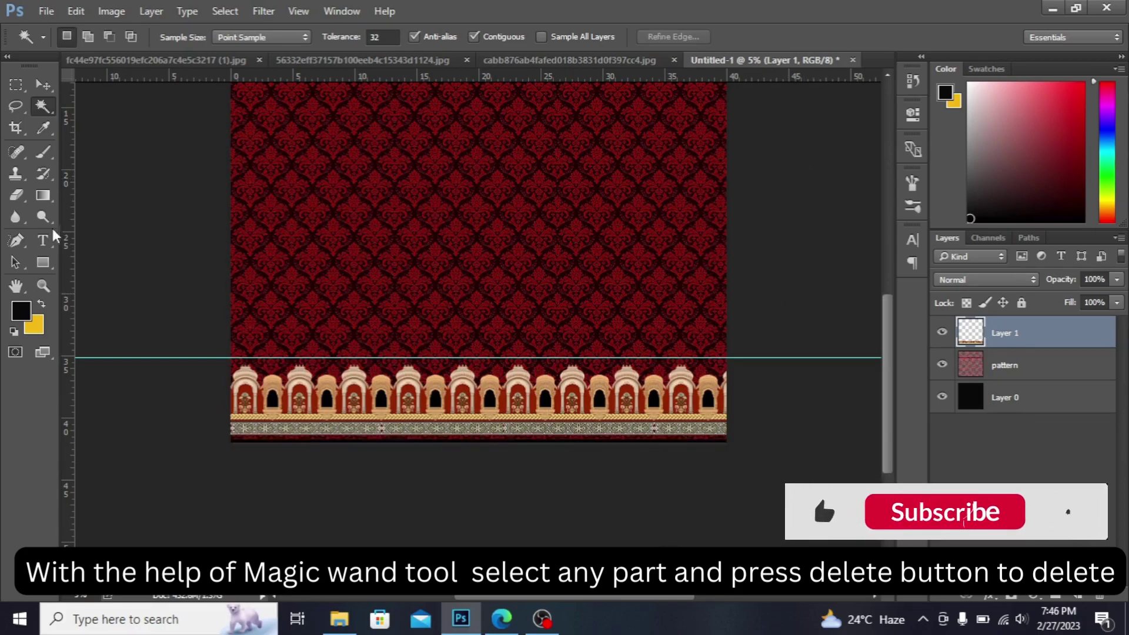
click(37, 87)
drag(535, 415, 536, 414)
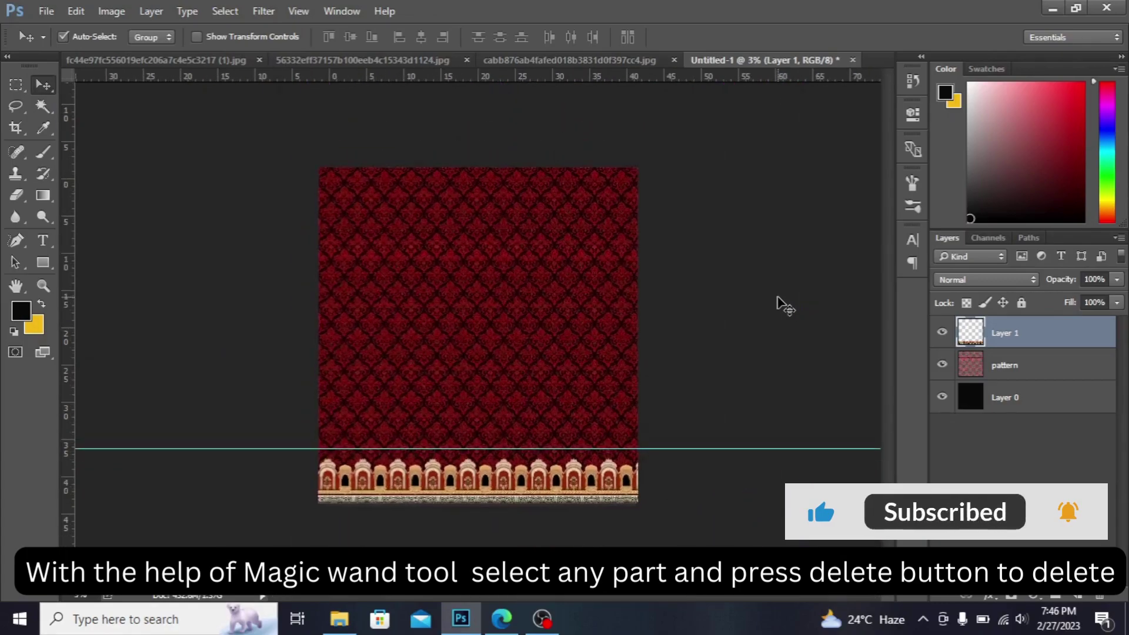
- Switch to the fc44e97fc556019efc206a7c4e5c3217 (1).jpg panel motif image and resample it to a resolution of 300 pixels per inch
click(336, 62)
click(180, 59)
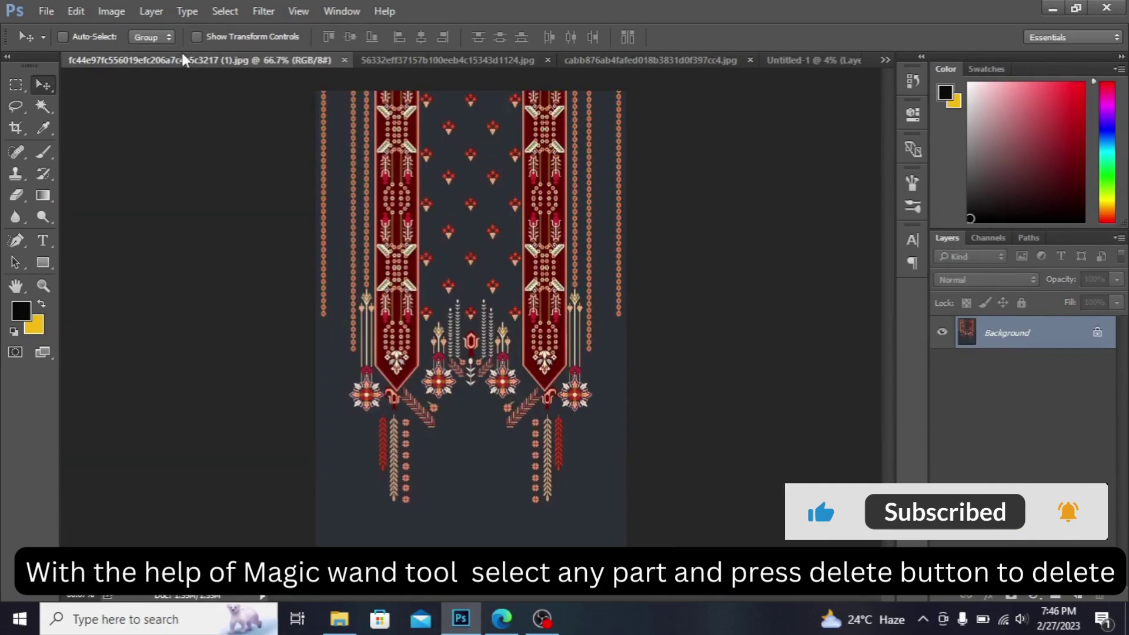
click(110, 11)
click(135, 132)
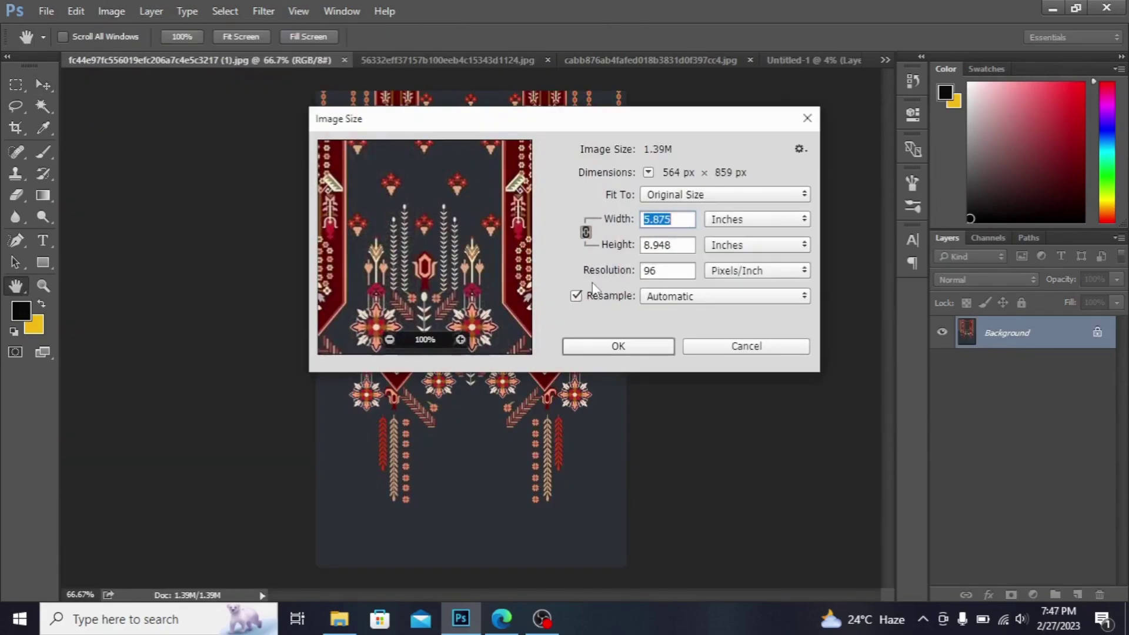
click(689, 270)
key(BackSpace)
key(BackSpace)
text(300)
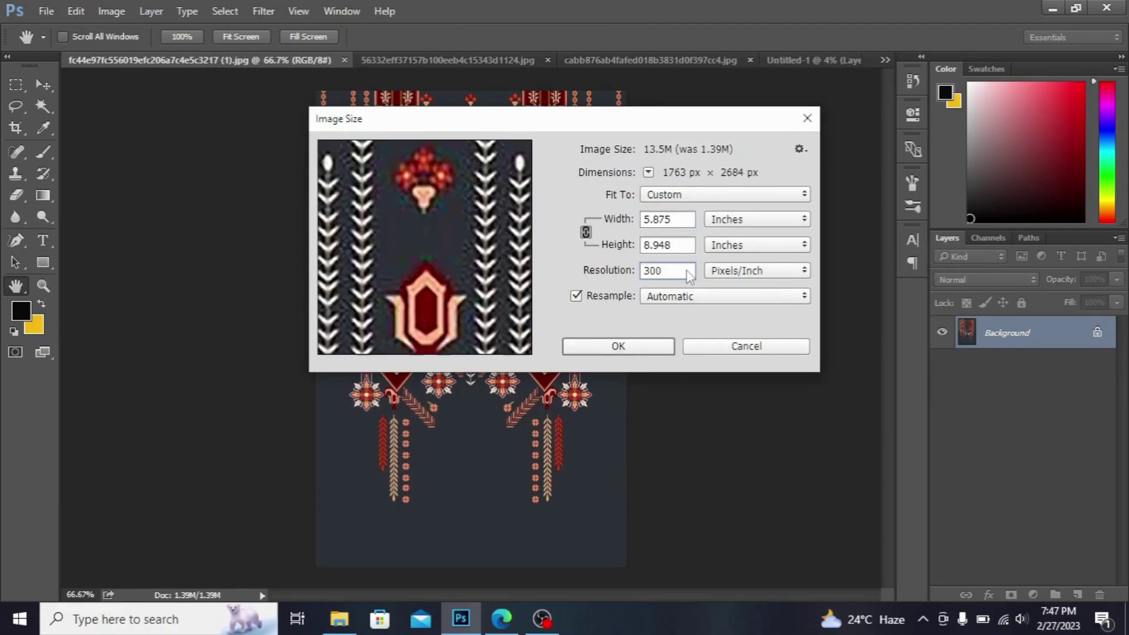
click(635, 345)
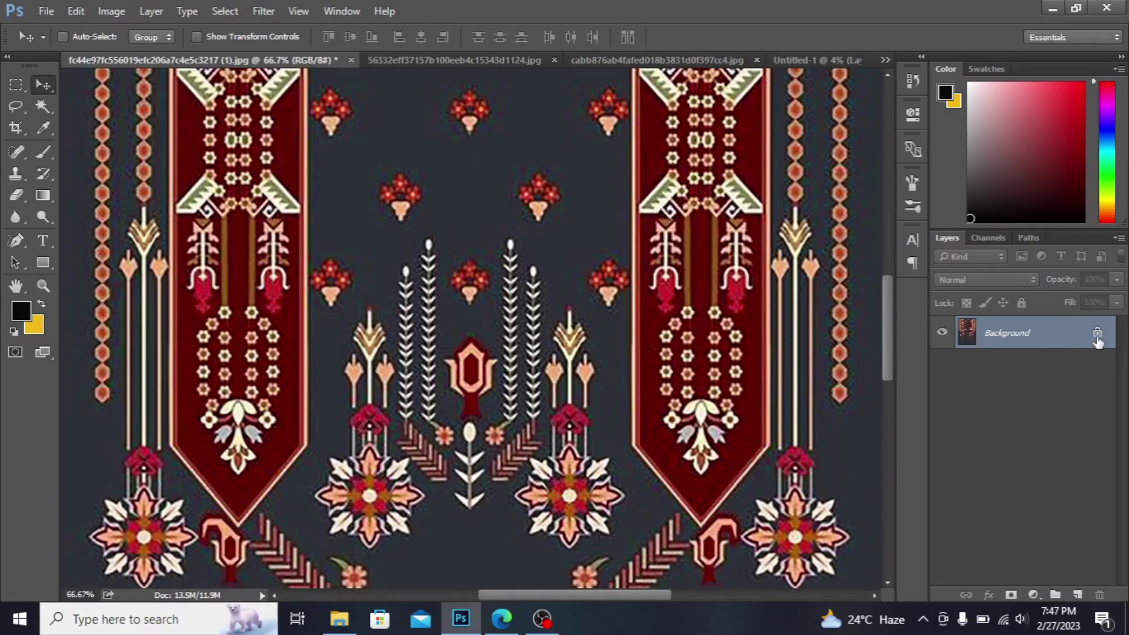
- Unlock the motif image's background layer and leave its blending options as they are
click(1097, 332)
double_click(1059, 333)
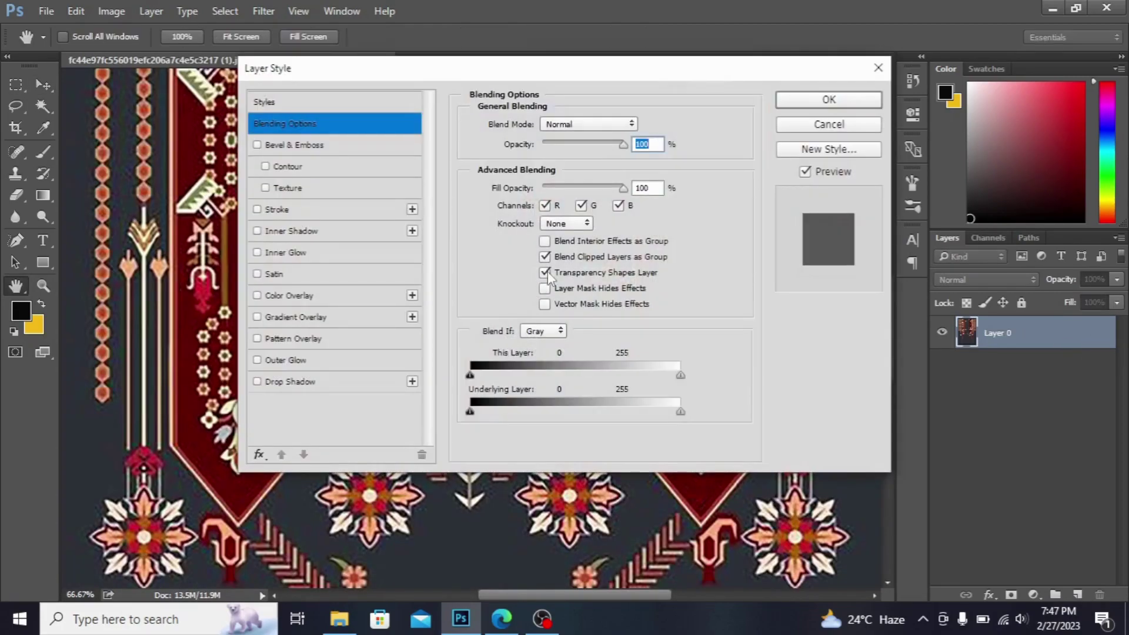
click(878, 67)
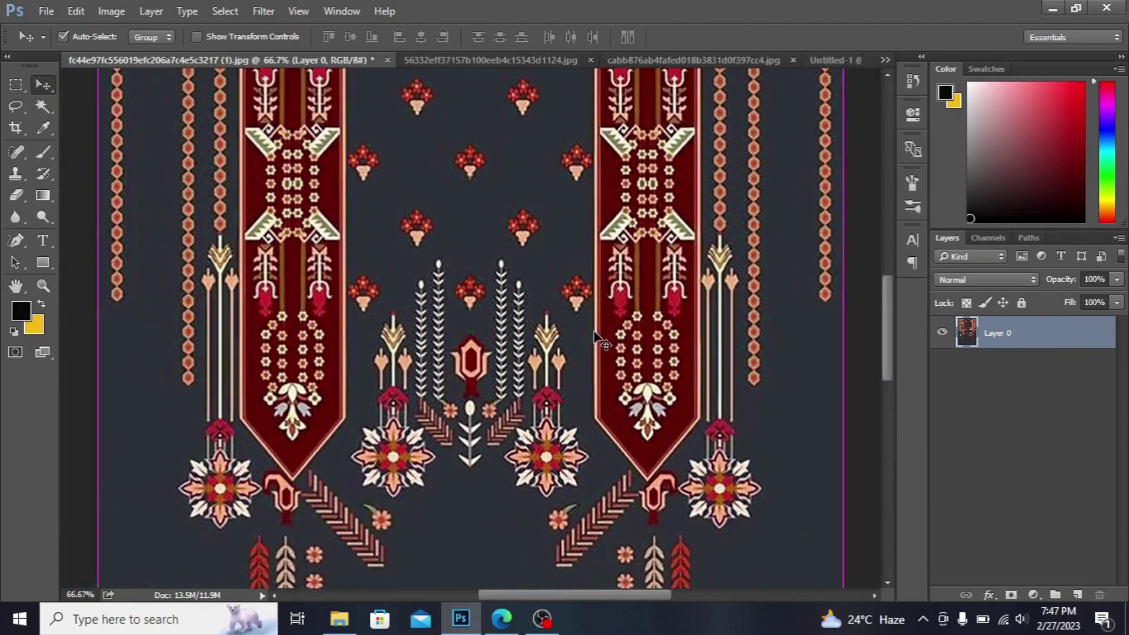
- Delete the dark grey background around the motif with the Magic Wand tool at tolerance 32
key(ctrl+minus)
key(ctrl+minus)
key(ctrl+minus)
key(ctrl+minus)
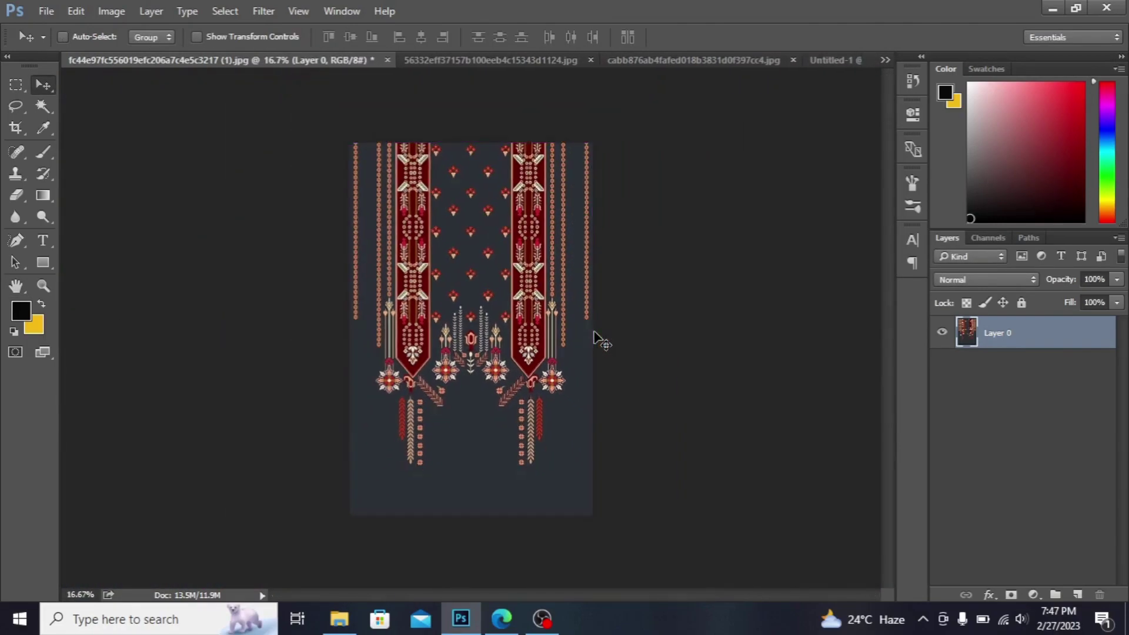
click(44, 107)
right_click(43, 107)
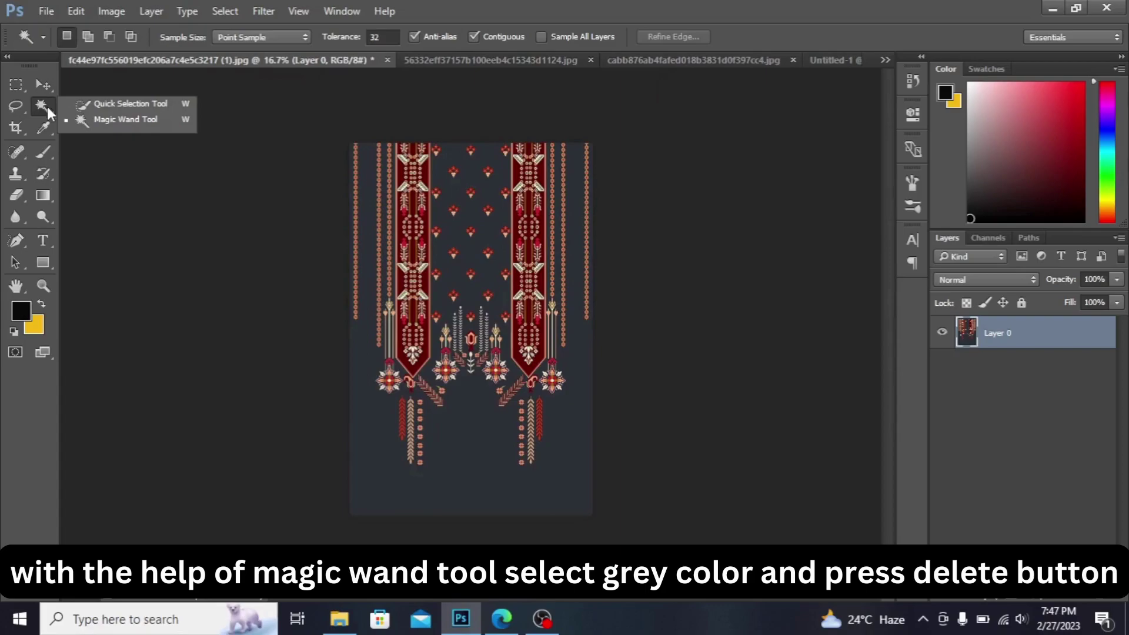
click(125, 116)
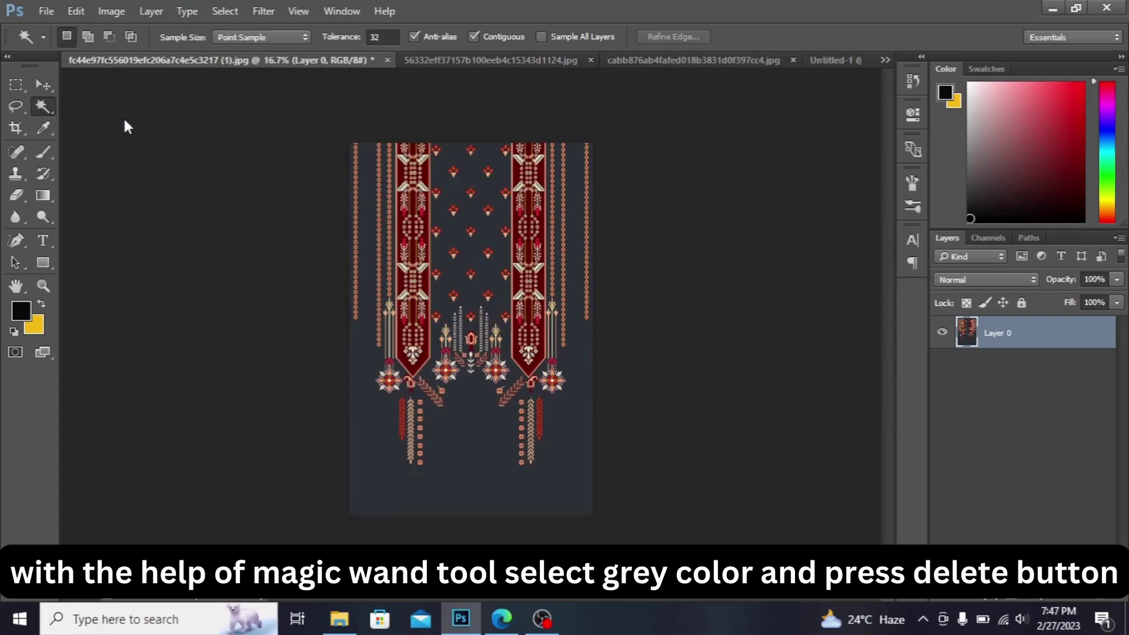
click(368, 230)
key(Delete)
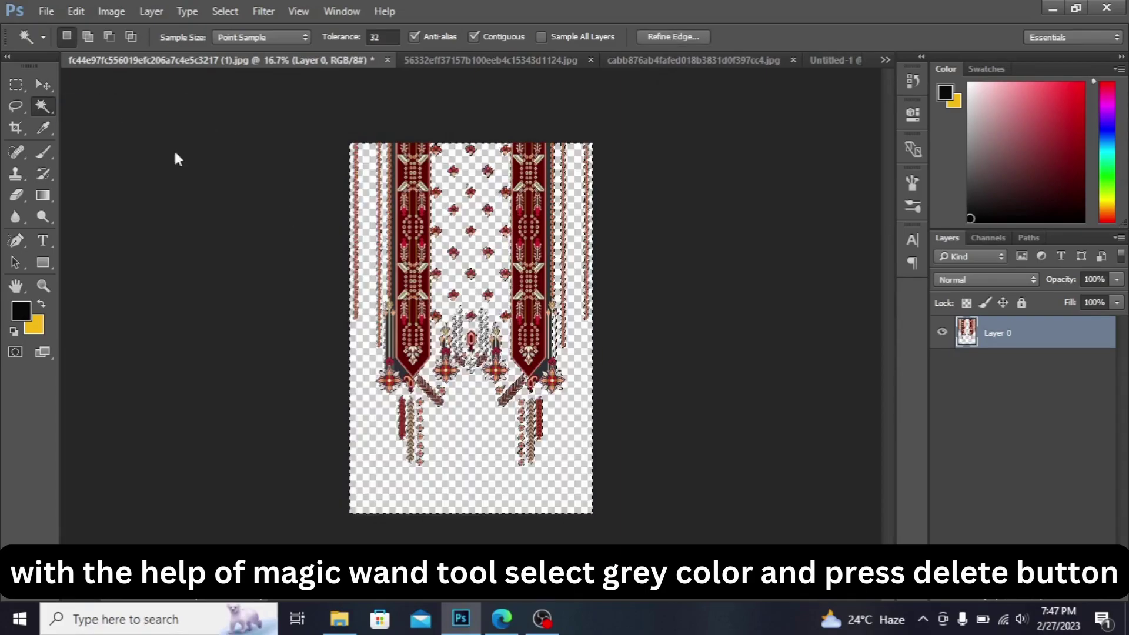
- Delete the leftover grey areas between the right-hand panel and the bead strand and stems beside it
key(ctrl+plus)
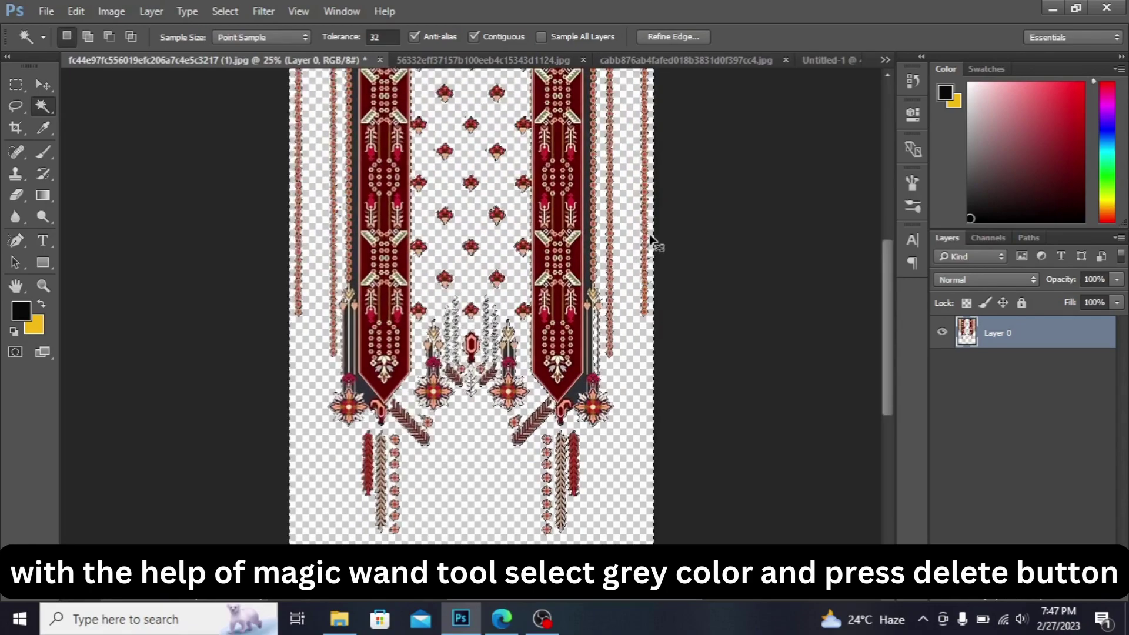
key(ctrl+plus)
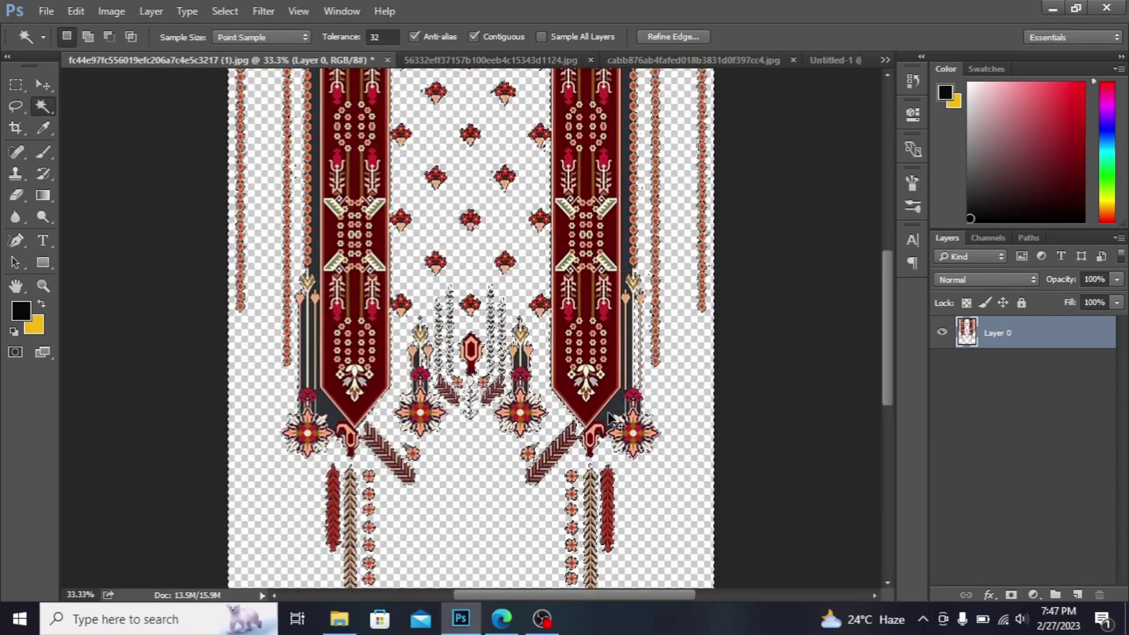
key(ctrl+plus)
click(686, 441)
key(Delete)
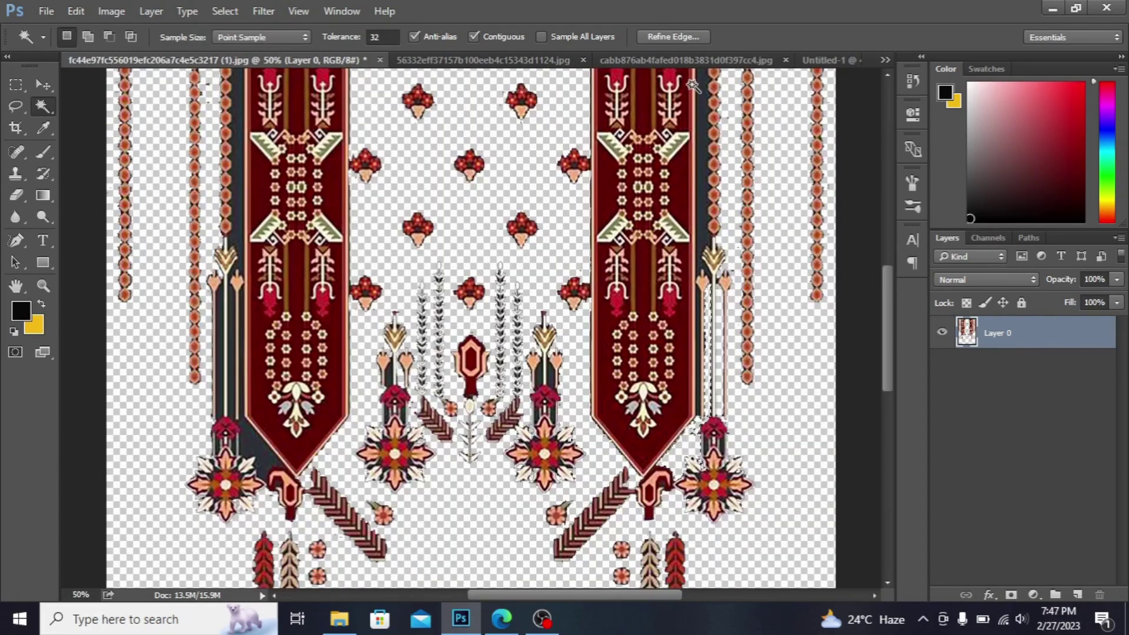
click(704, 157)
key(Delete)
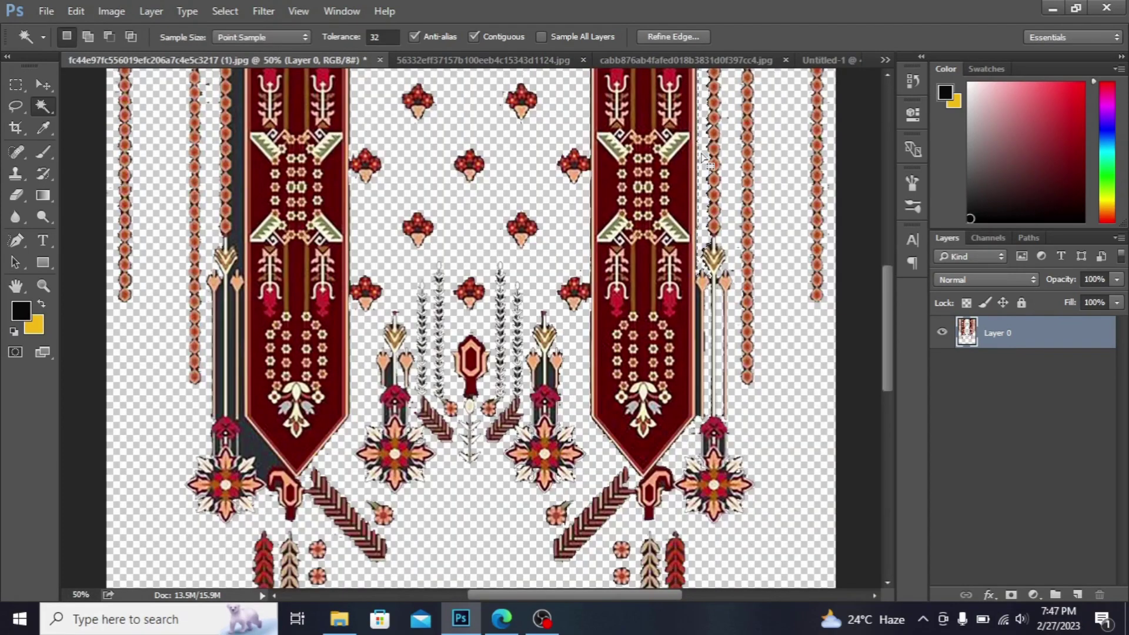
- Delete the leftover grey areas beside the left-hand panel and between the flower stems
click(234, 203)
key(Delete)
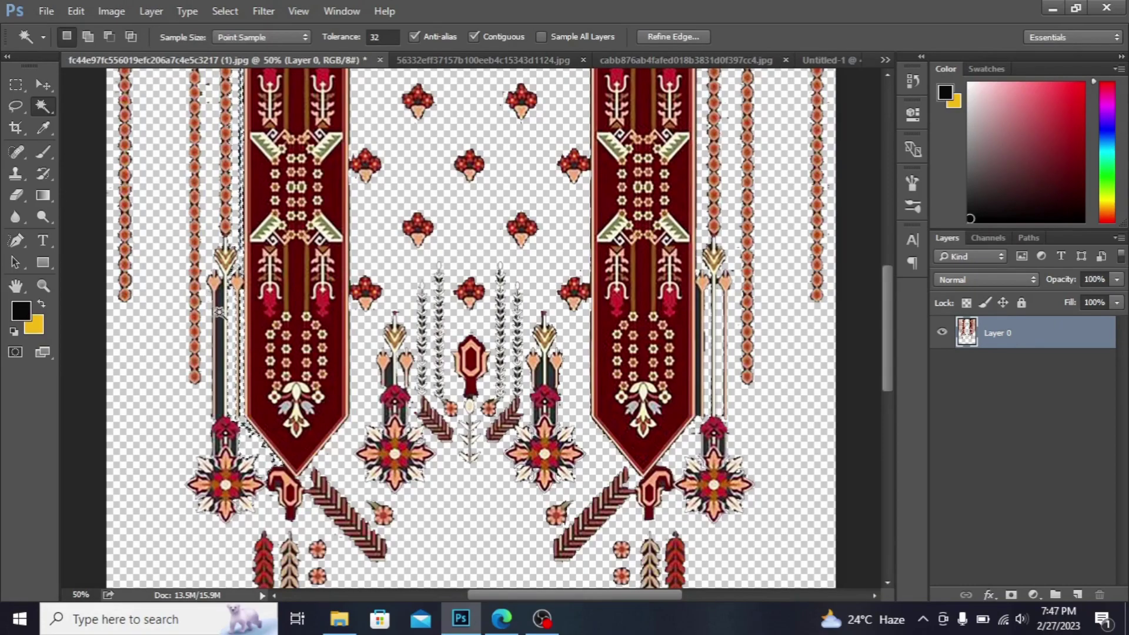
click(218, 308)
key(Delete)
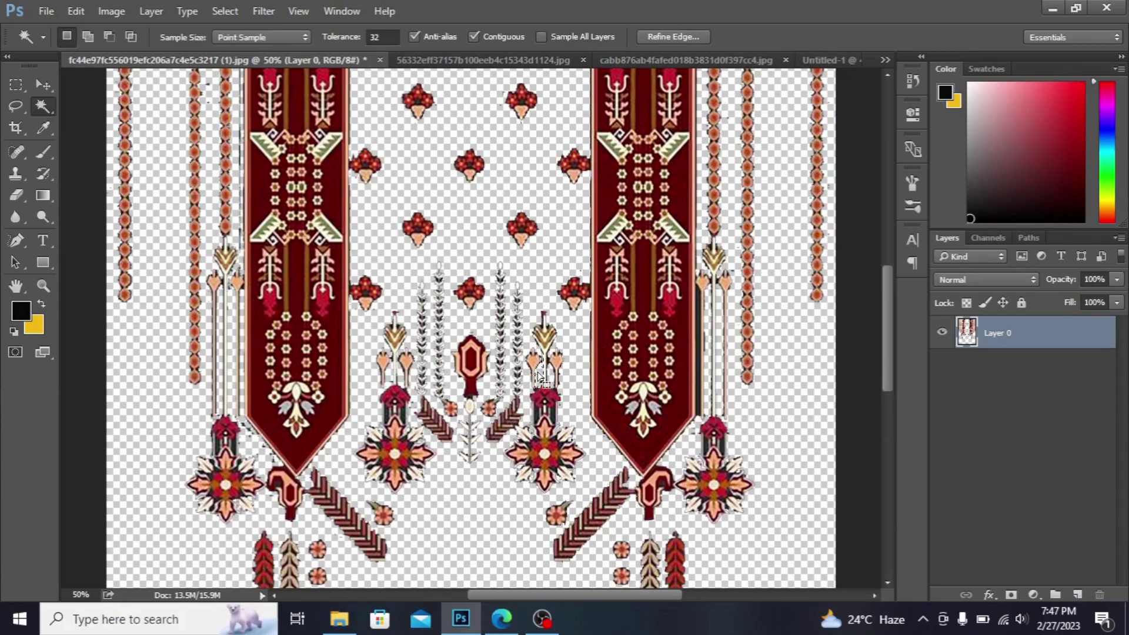
- Move the cut-out motif into the Untitled-1 design, scale it to about 207%, and place it against the canvas's upper edge near the middle
click(41, 82)
drag(263, 144, 444, 239)
key(ctrl+t)
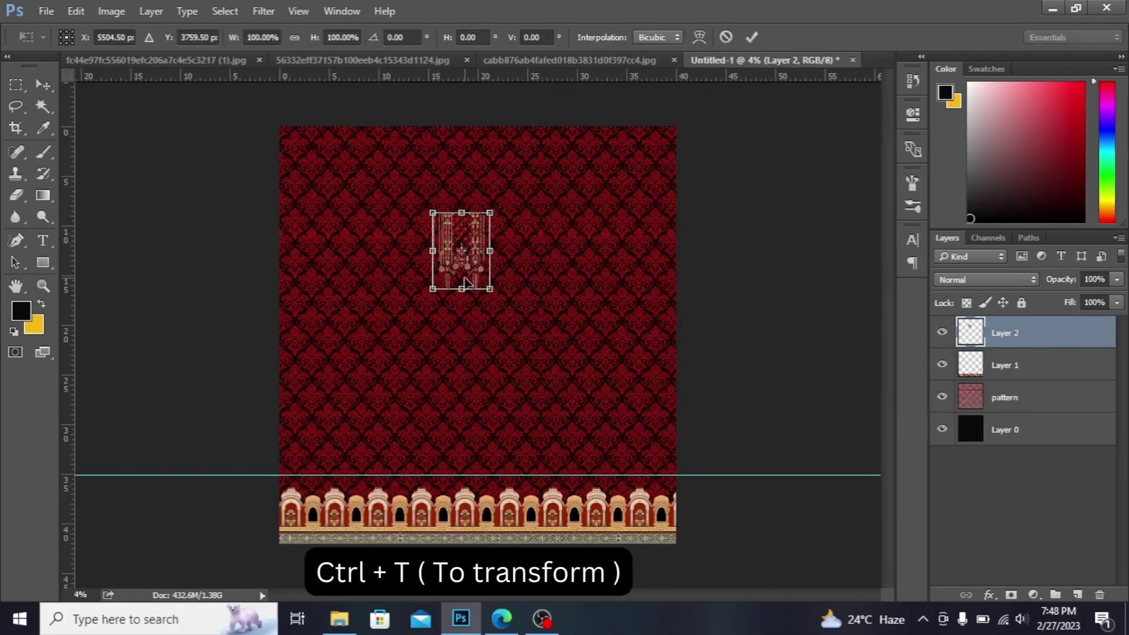
drag(490, 291, 522, 333)
drag(492, 263, 514, 220)
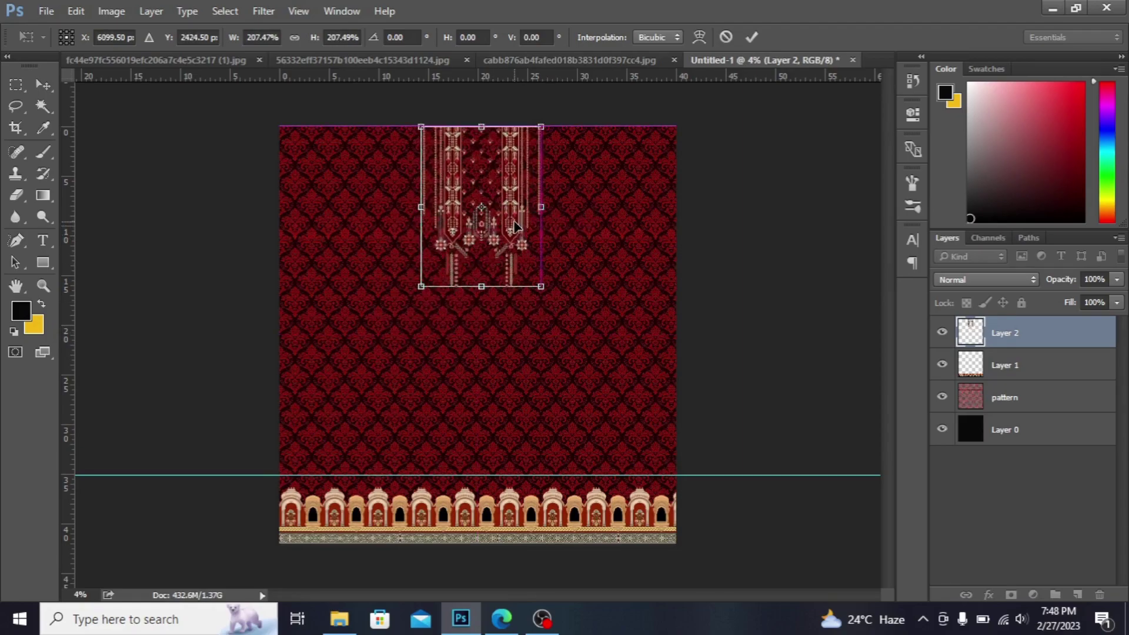
key(Return)
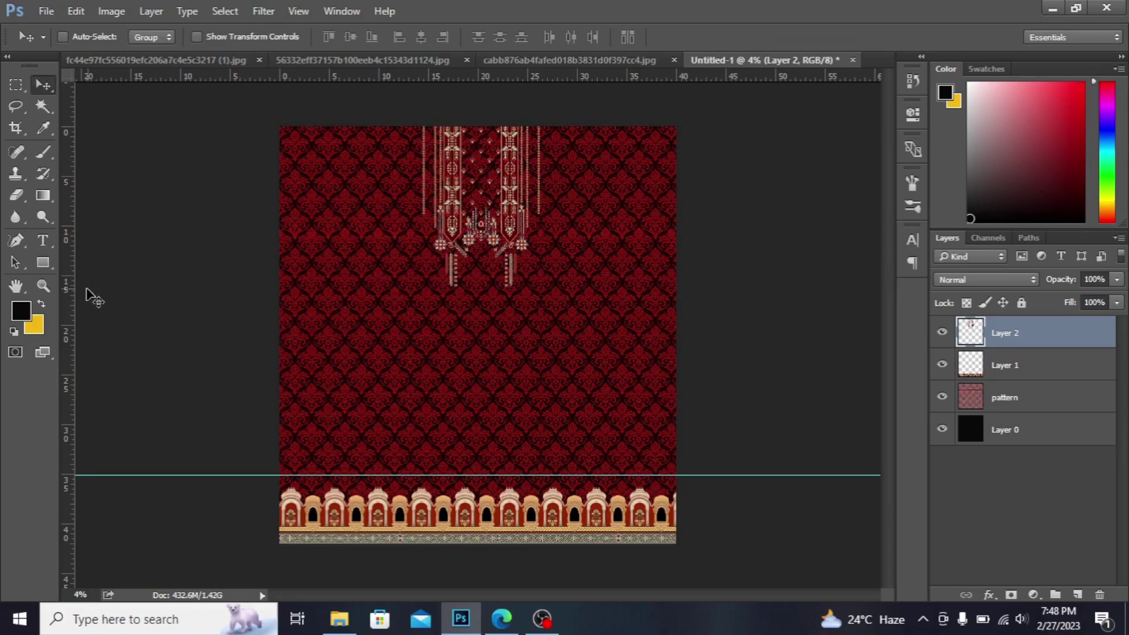
- Place a vertical guide through the motif's centre, then enlarge the motif further and keep it centred on the guide
drag(70, 297, 481, 298)
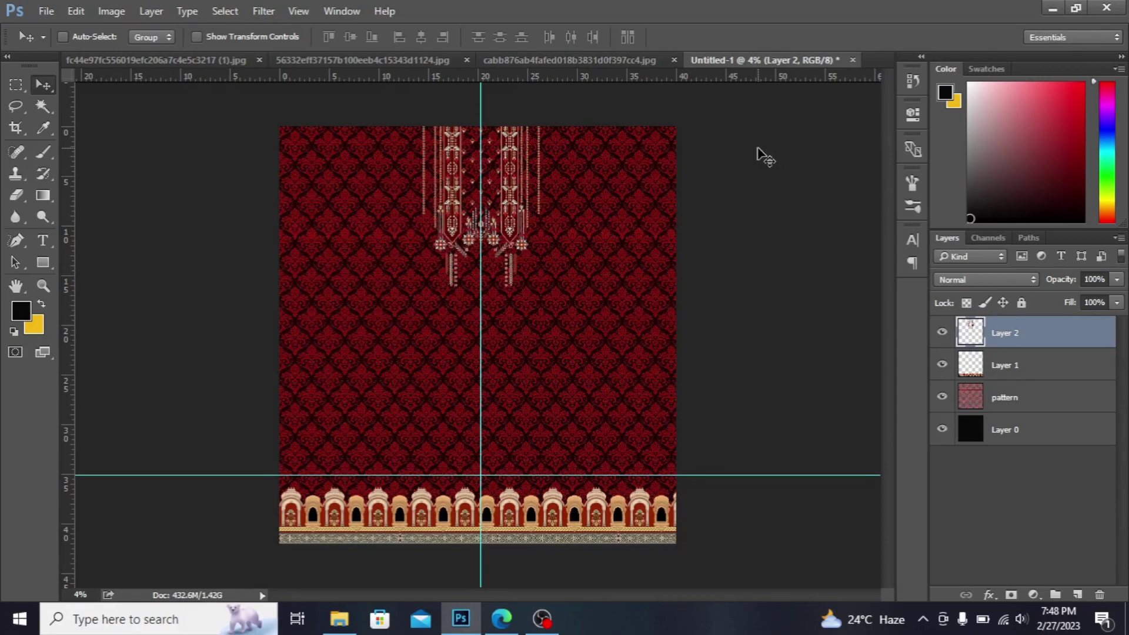
key(ctrl+t)
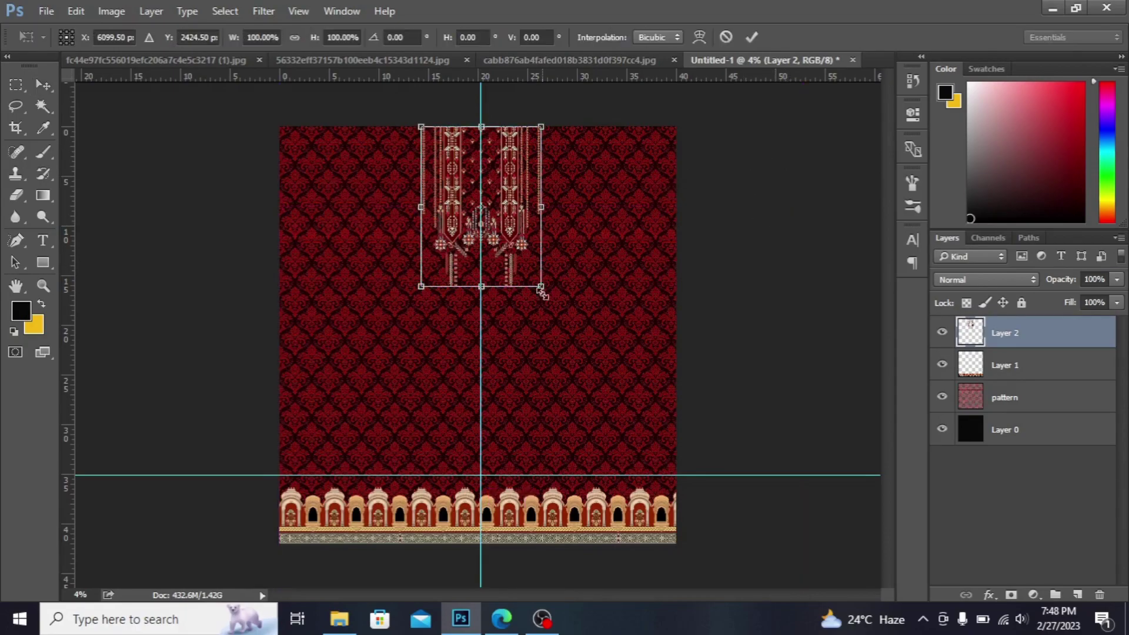
drag(540, 287, 565, 318)
drag(550, 259, 554, 285)
key(Return)
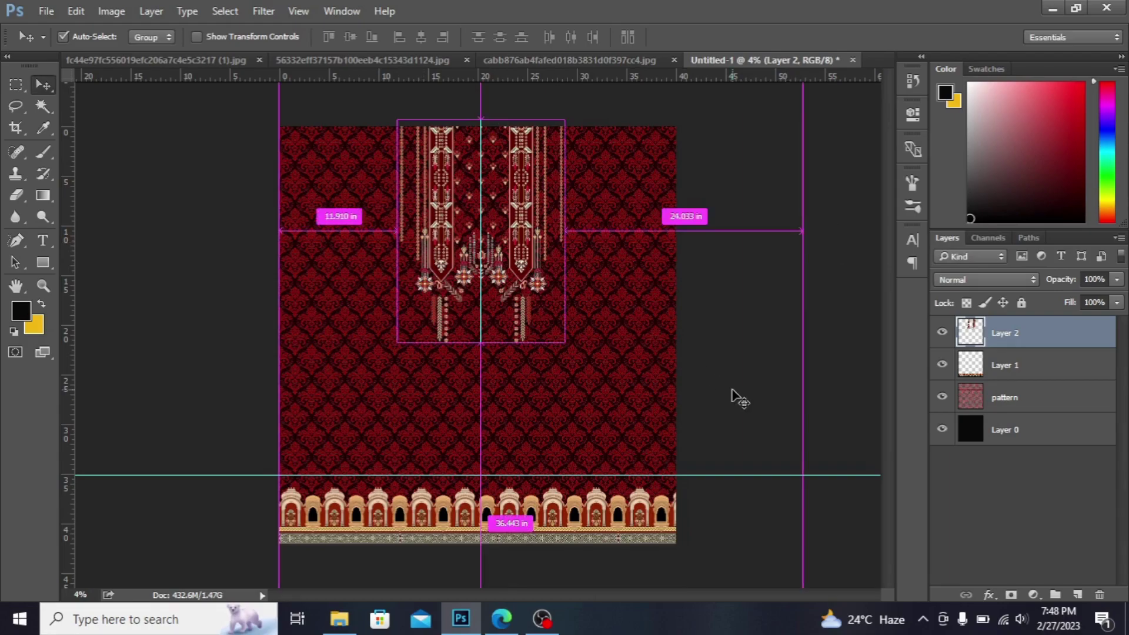
- Clean the remaining grey patches above the flower rosettes and beside the panels on Layer 2 with the Magic Wand tool
key(ctrl+equal)
key(ctrl+equal)
key(ctrl+equal)
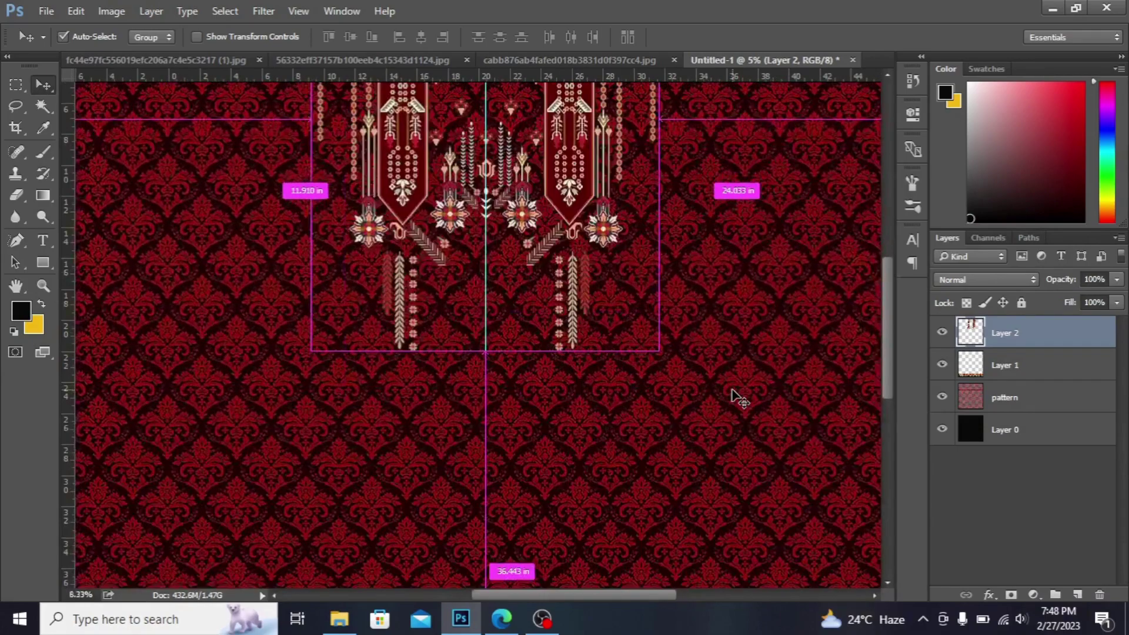
drag(884, 313, 888, 255)
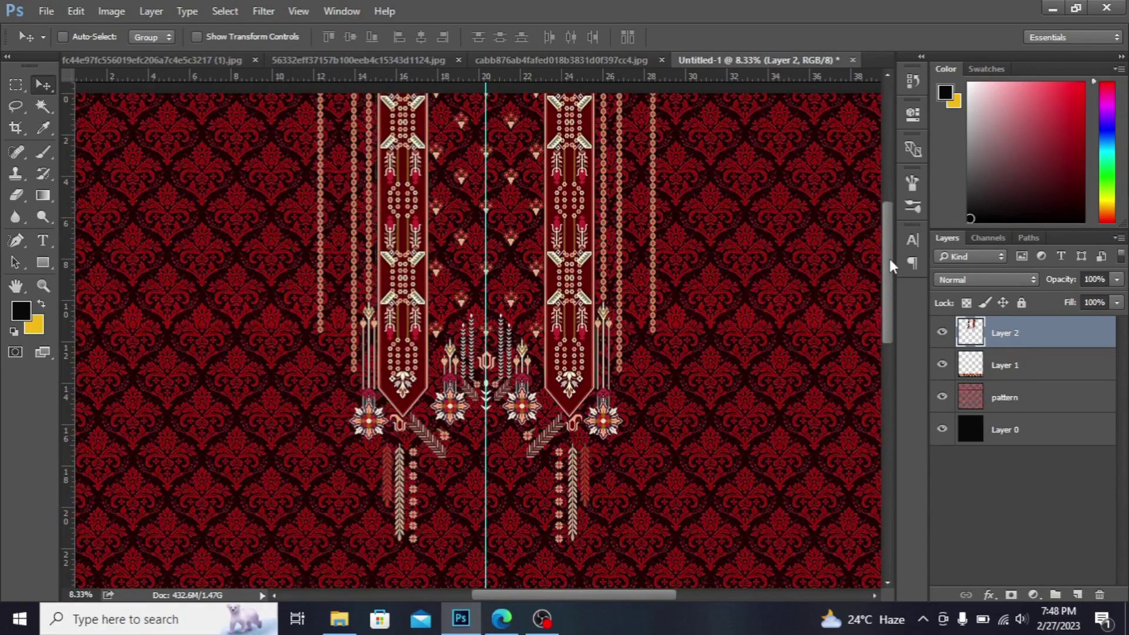
key(ctrl+equal)
key(ctrl+equal)
key(ctrl+equal)
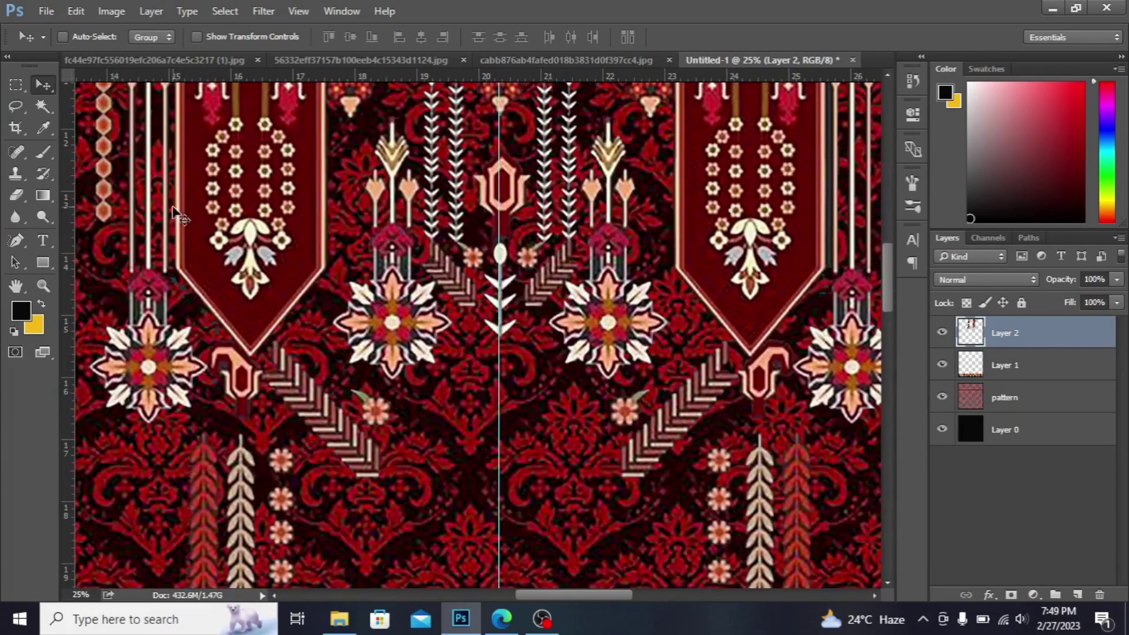
click(47, 108)
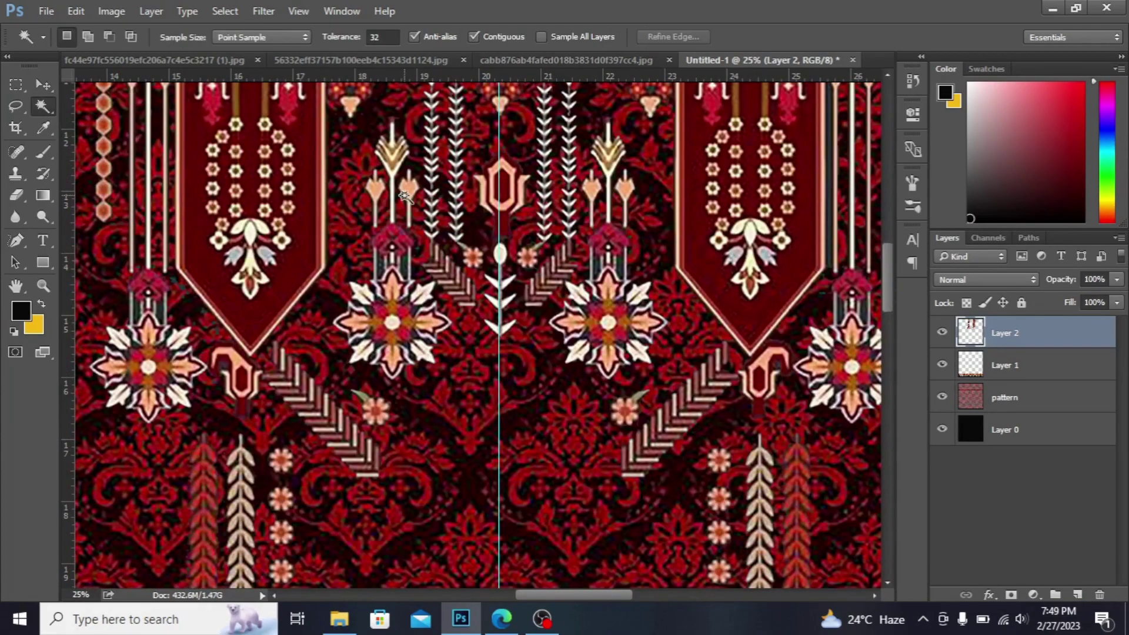
click(405, 271)
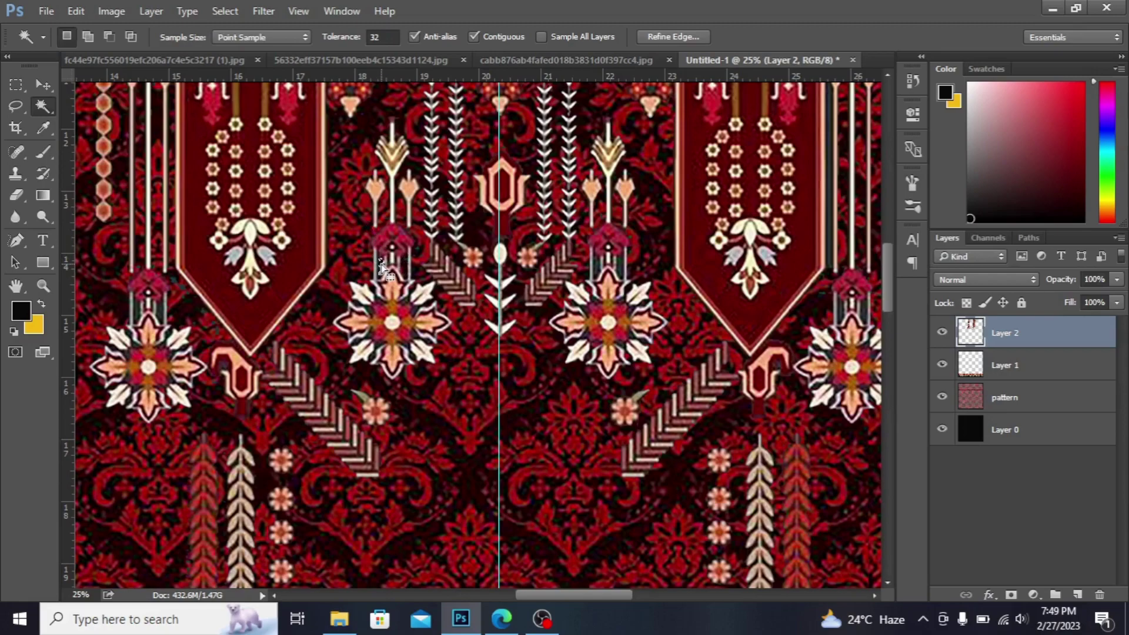
click(828, 194)
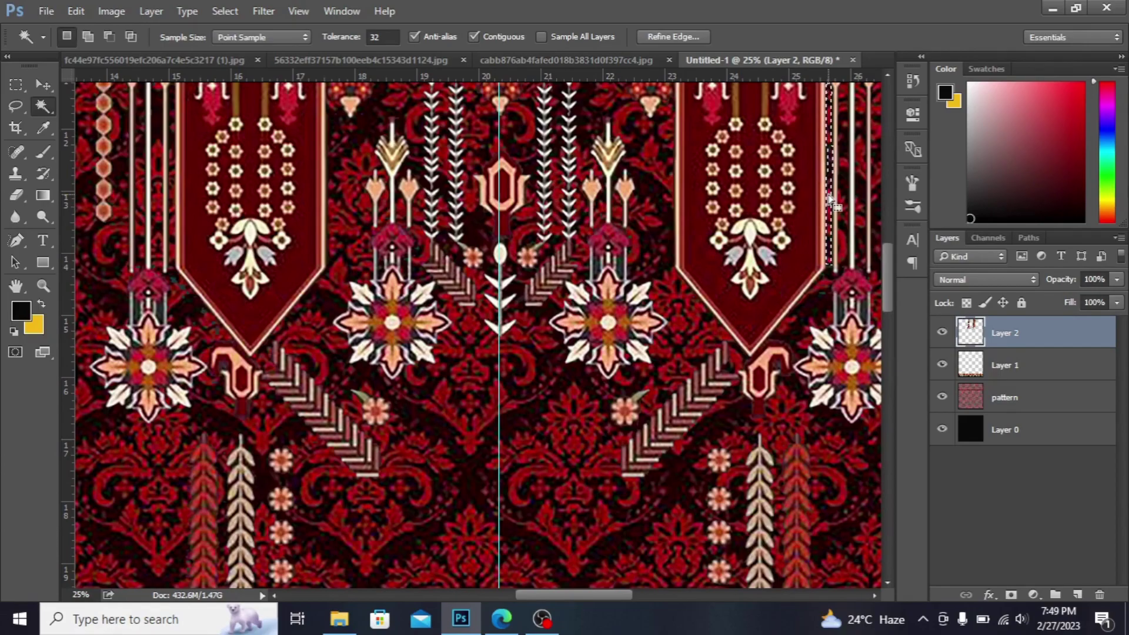
- Inspect the motif from end to end and hide the damask pattern layer
scroll(890, 266, down, 8)
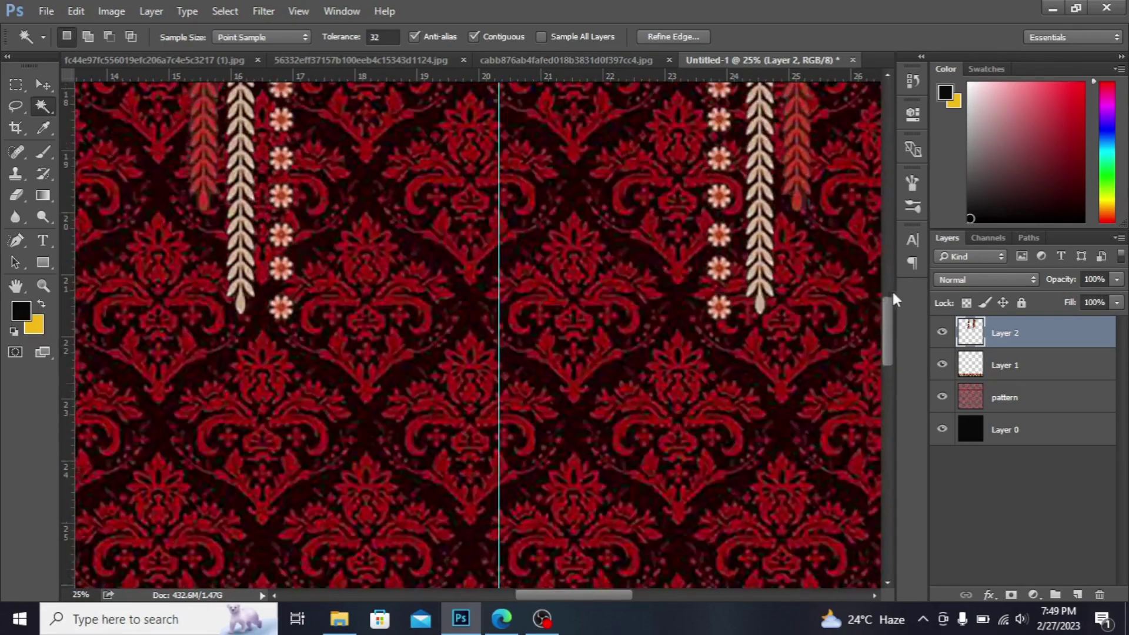
scroll(891, 289, up, 20)
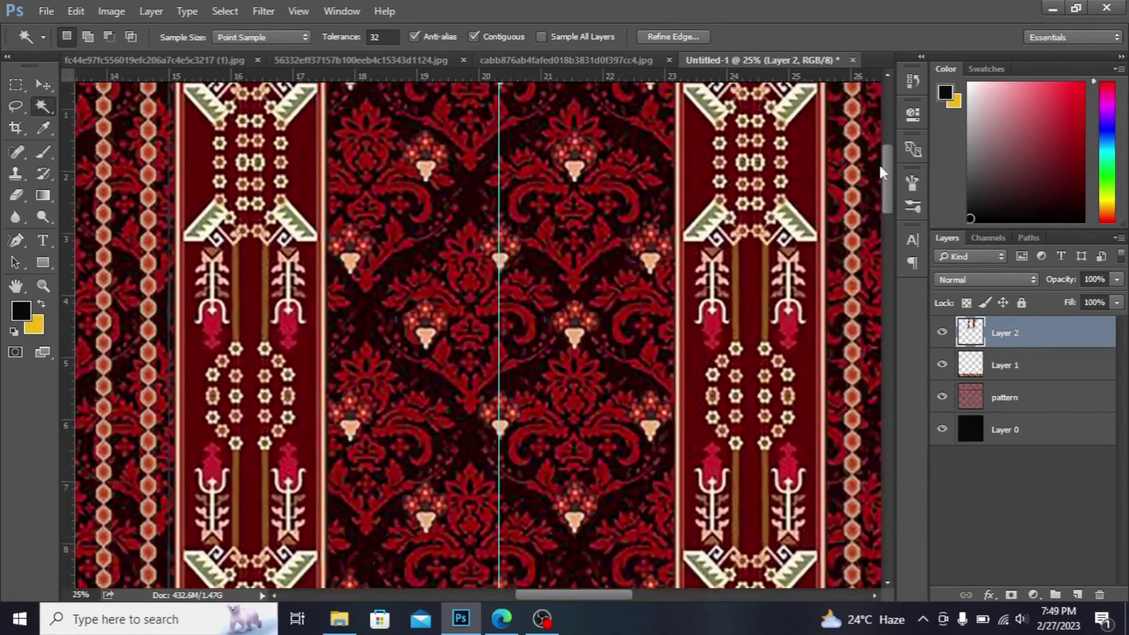
scroll(879, 158, up, 3)
alt+scroll(878, 156, down, 1)
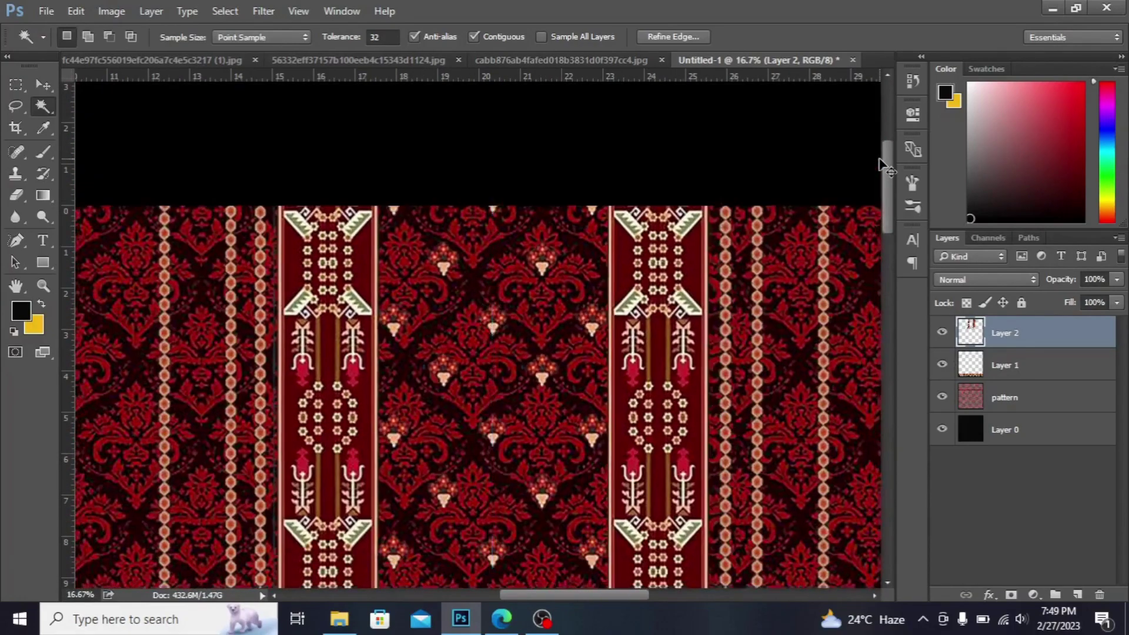
scroll(881, 165, down, 3)
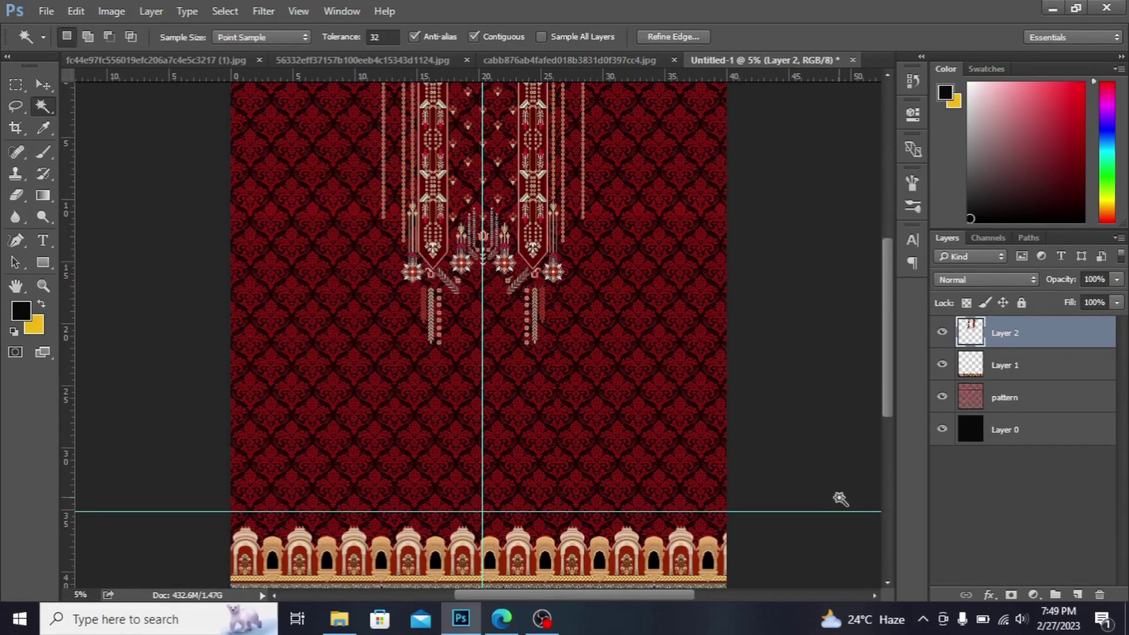
click(943, 398)
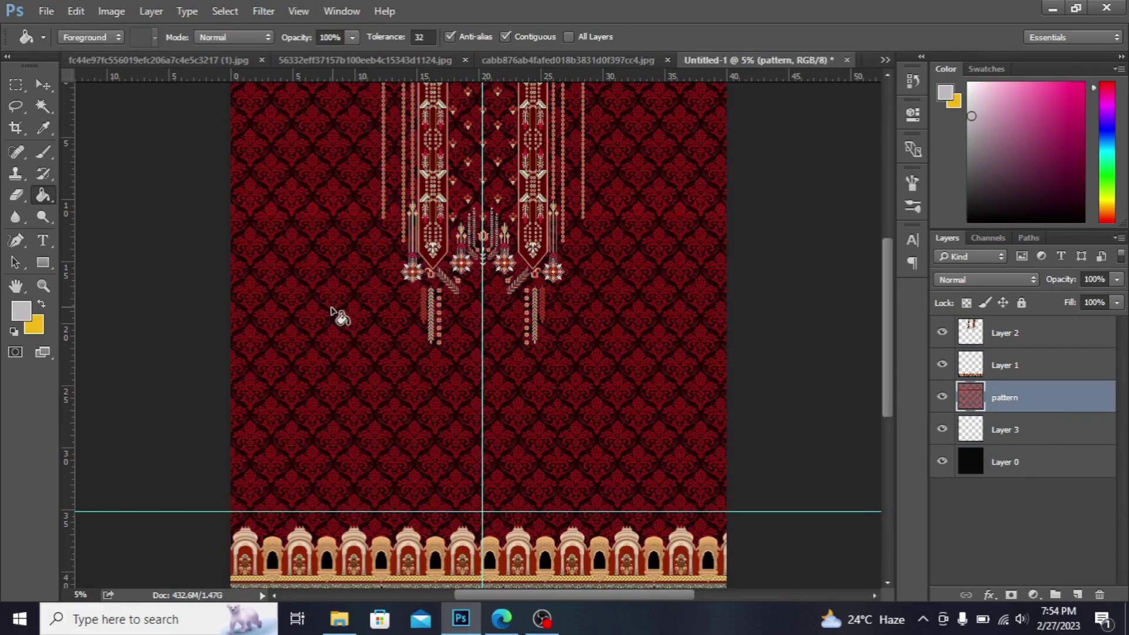
- Save the design to Local Disk (D:) as a Photoshop file named shirt 2, with Maximize Compatibility enabled
click(46, 10)
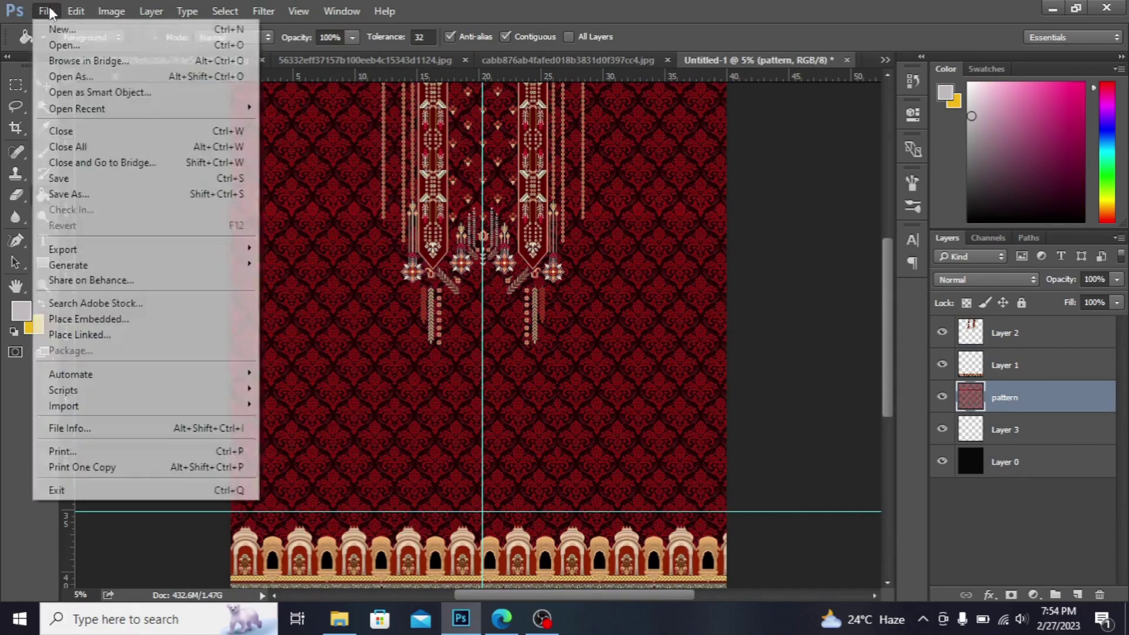
click(90, 195)
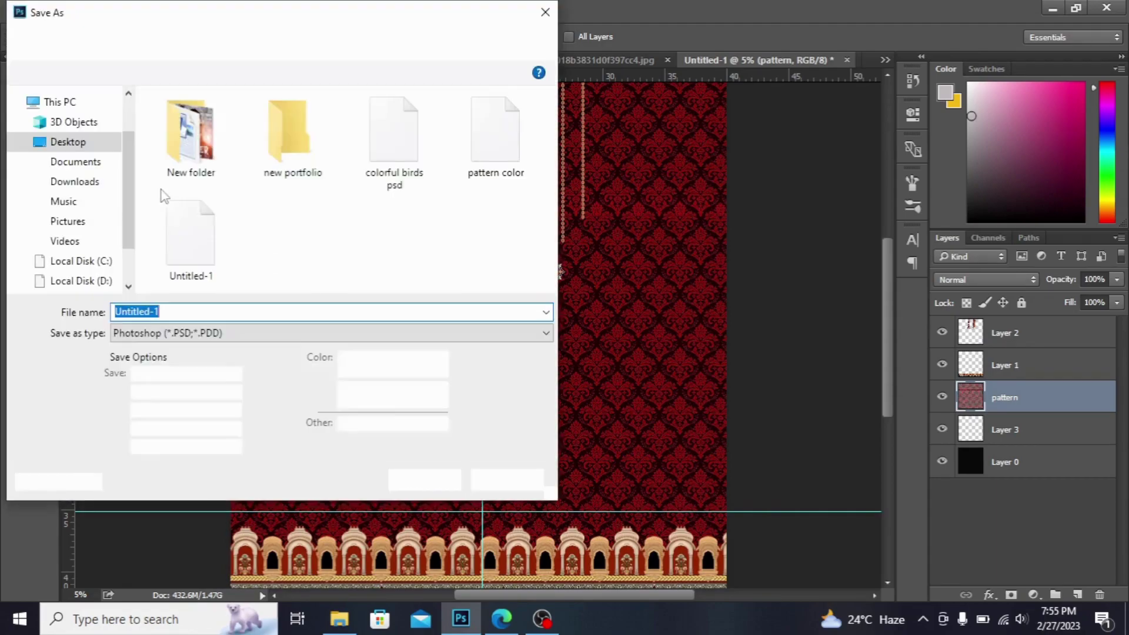
click(88, 283)
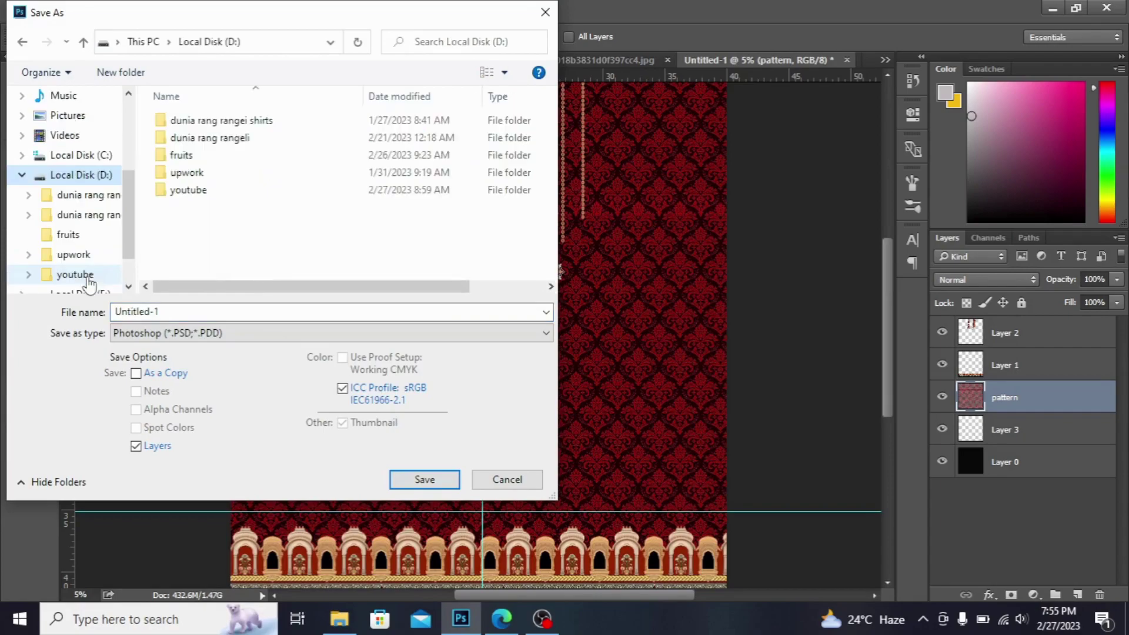
click(187, 312)
key(BackSpace)
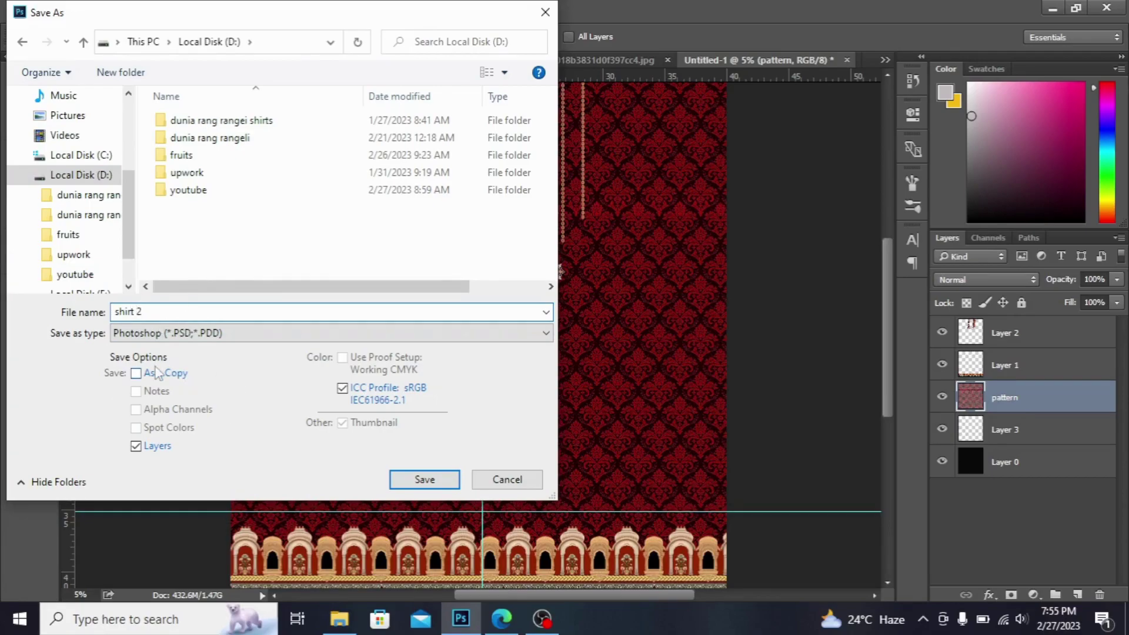
click(426, 477)
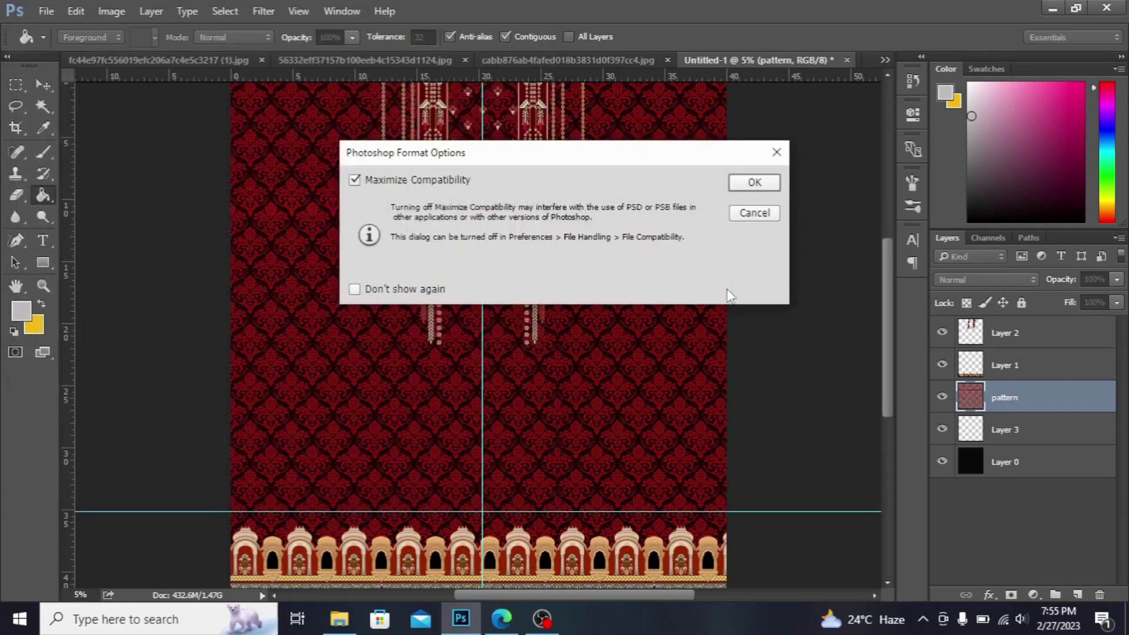
click(756, 184)
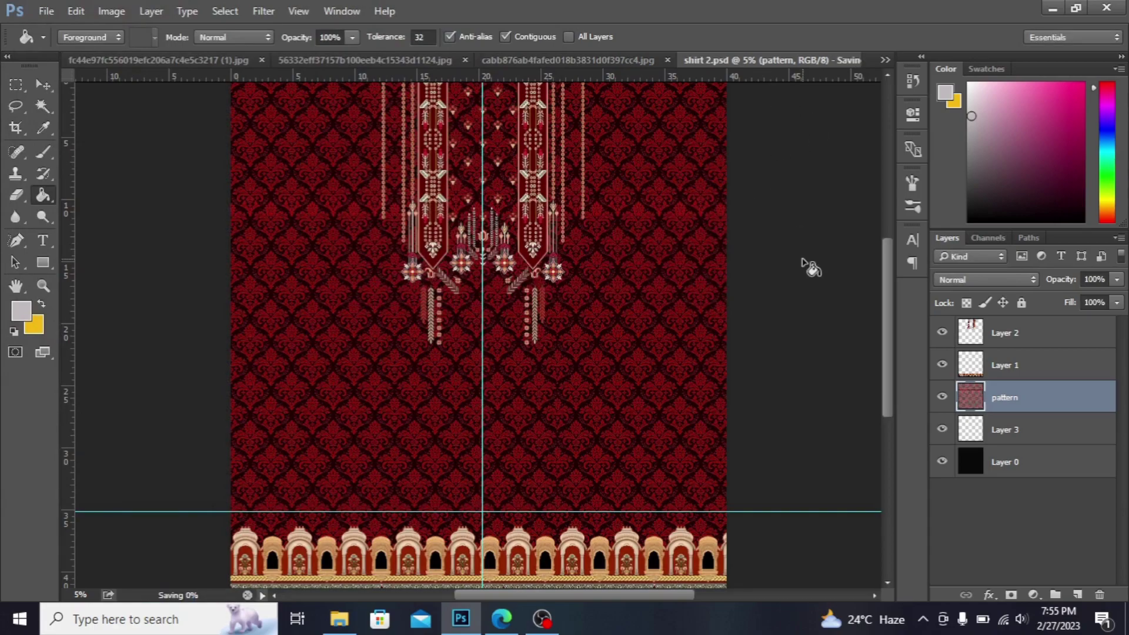
- Hide and reshow Layer 2 to compare the design with and without the panel motif
click(939, 333)
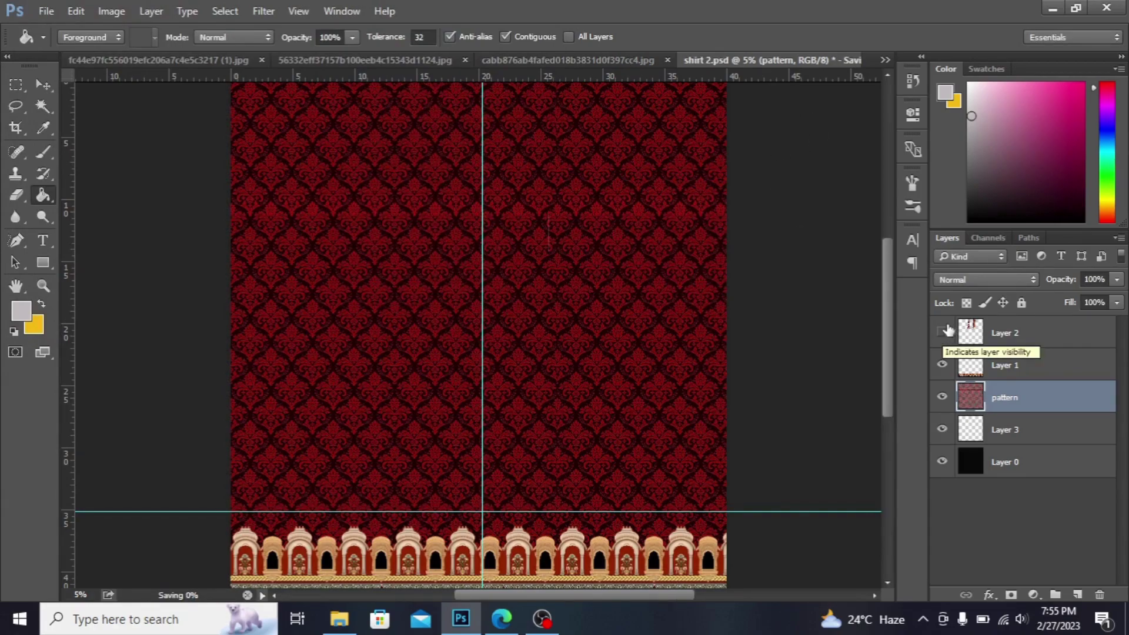
click(943, 334)
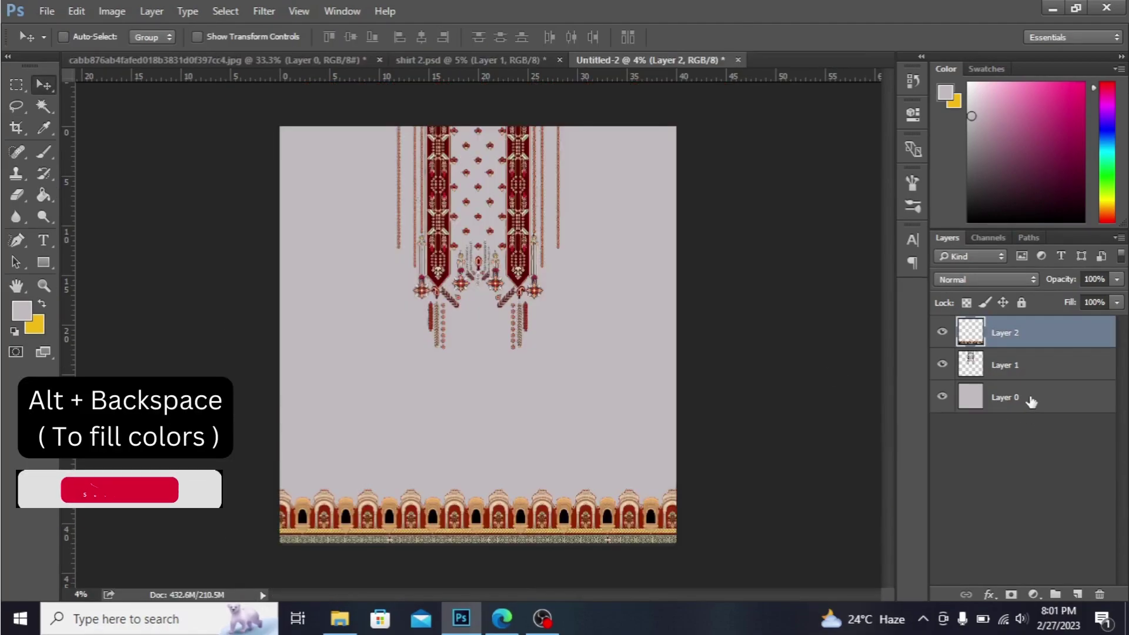
- Fill the background Layer 0 of the Untitled-2 design with black (000000)
click(1030, 402)
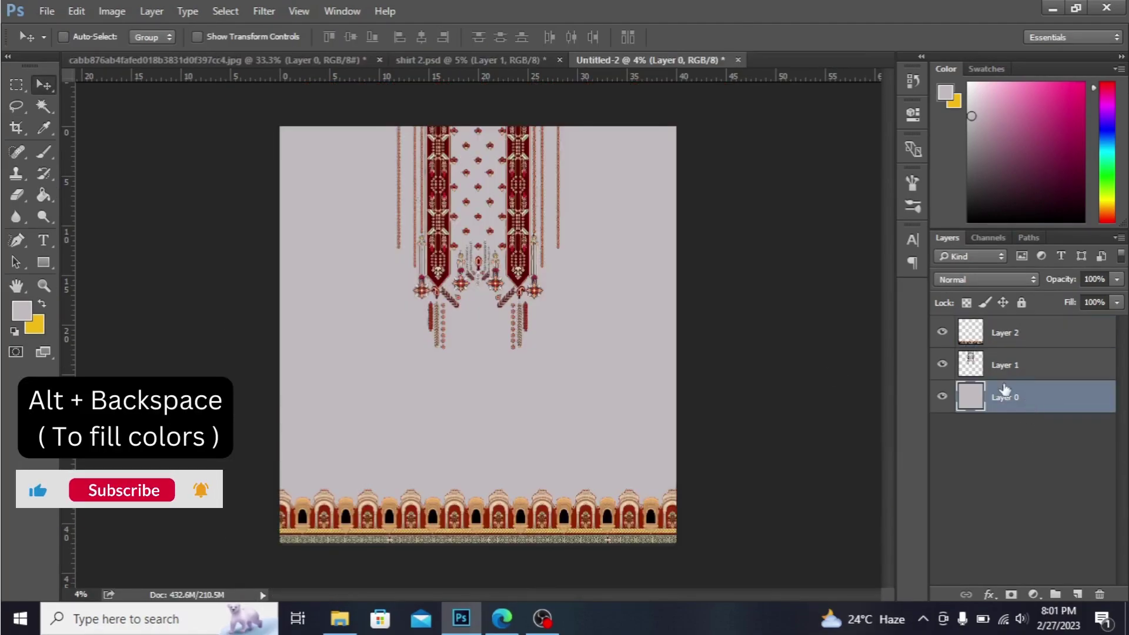
click(25, 315)
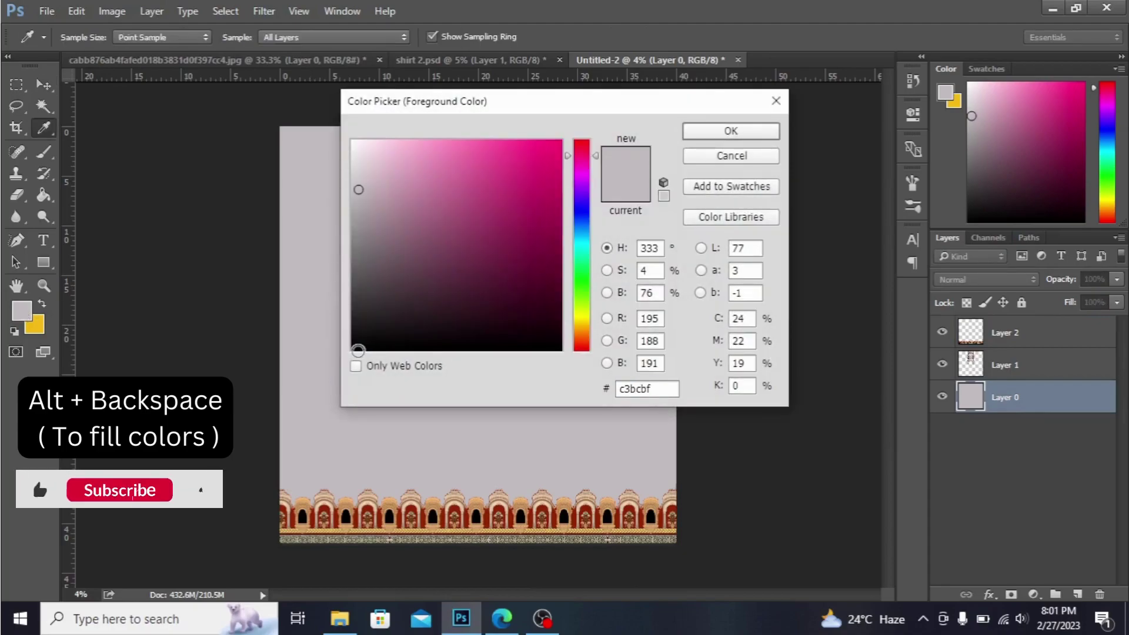
click(357, 350)
click(711, 141)
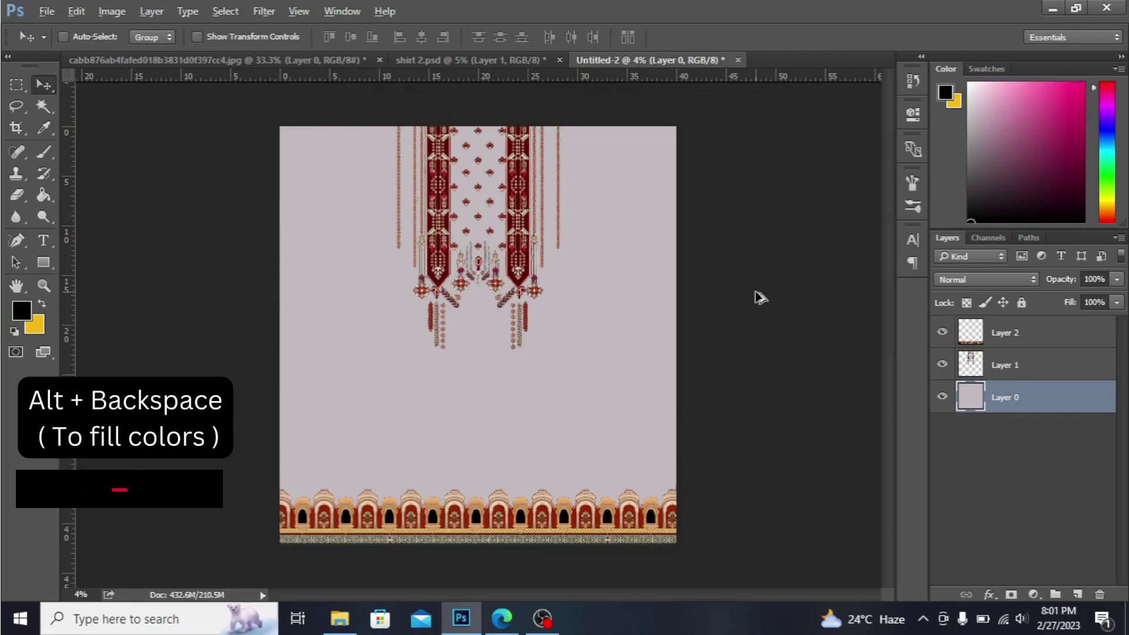
key(alt+BackSpace)
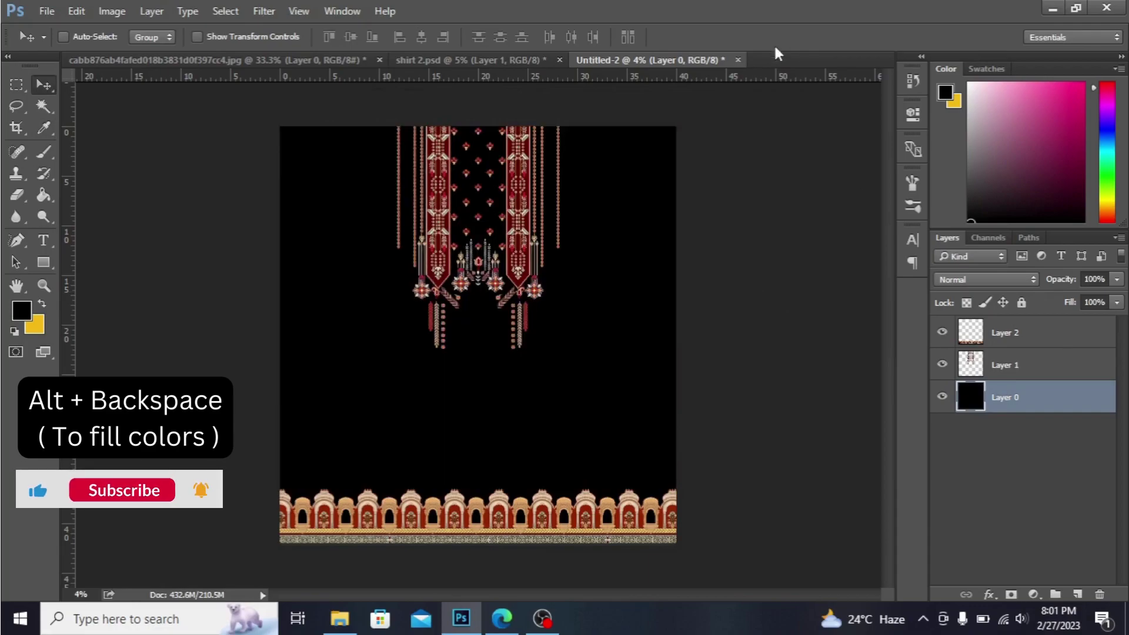
- Set the foreground colour to dark grey (535152) and fill Layer 0 with it
click(23, 312)
click(355, 282)
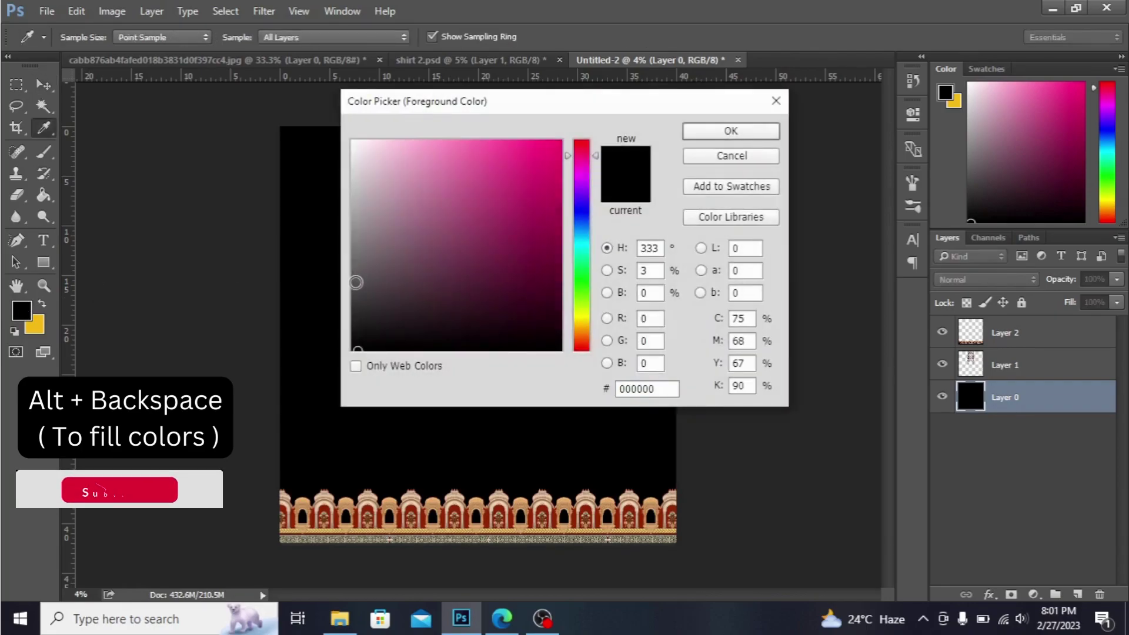
click(710, 136)
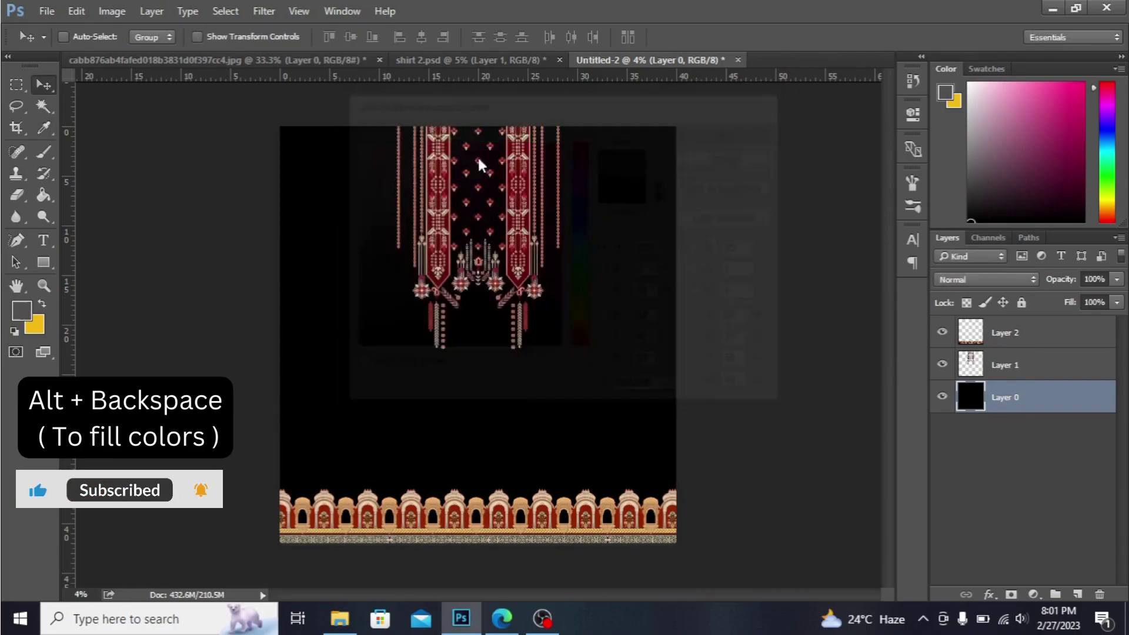
key(alt+BackSpace)
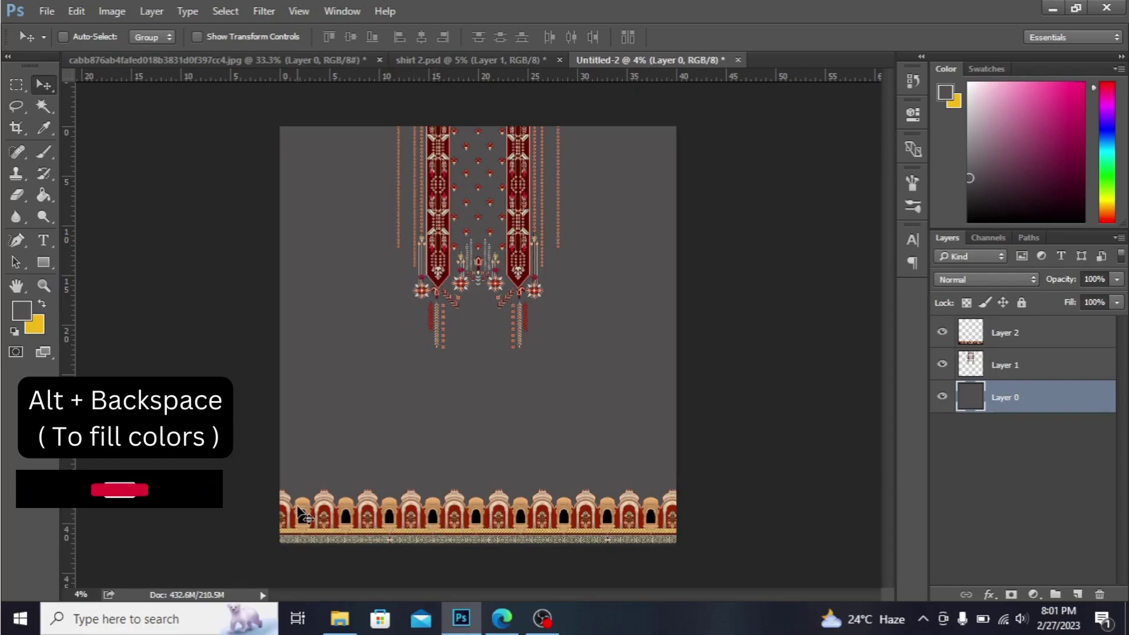
- Choose a light yellow foreground colour with hue 62° and fill Layer 0 with it
click(17, 314)
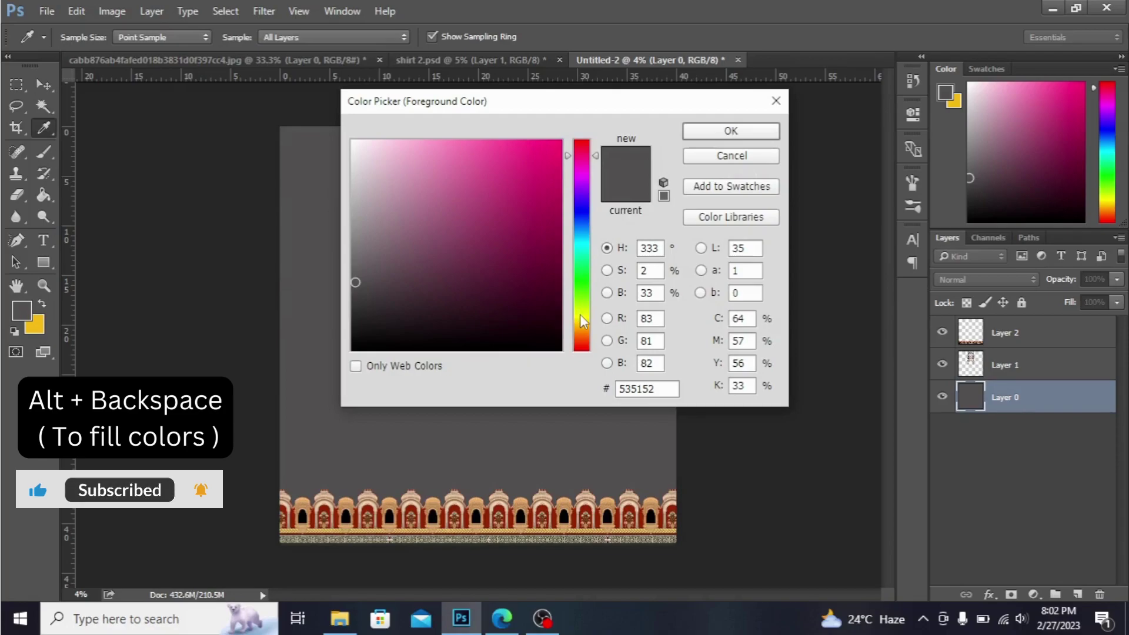
click(582, 315)
click(432, 145)
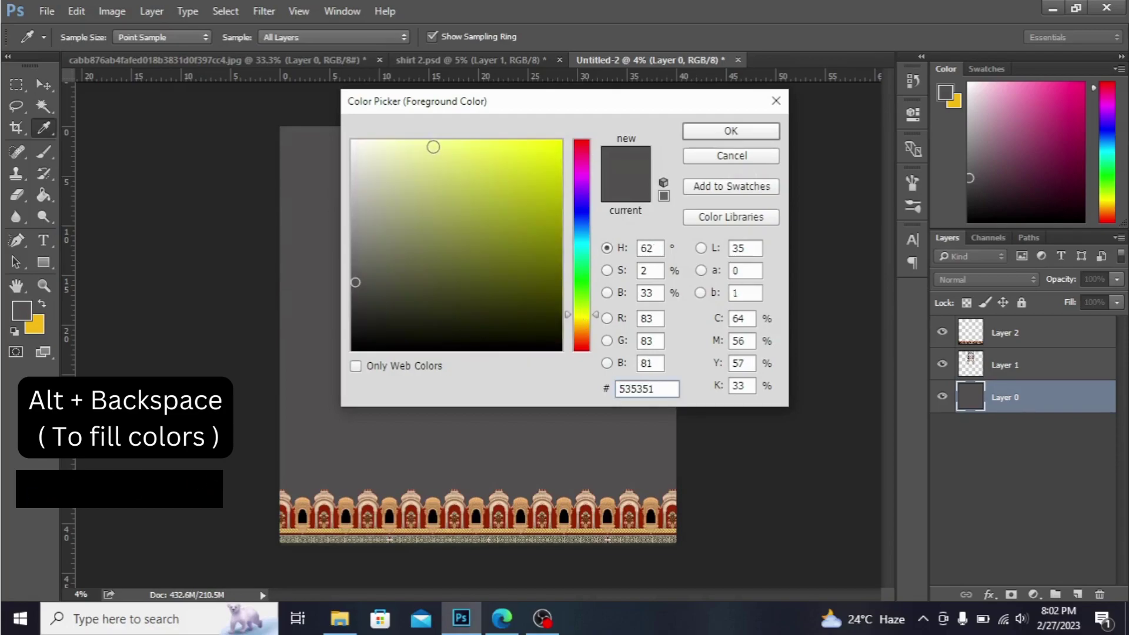
click(716, 132)
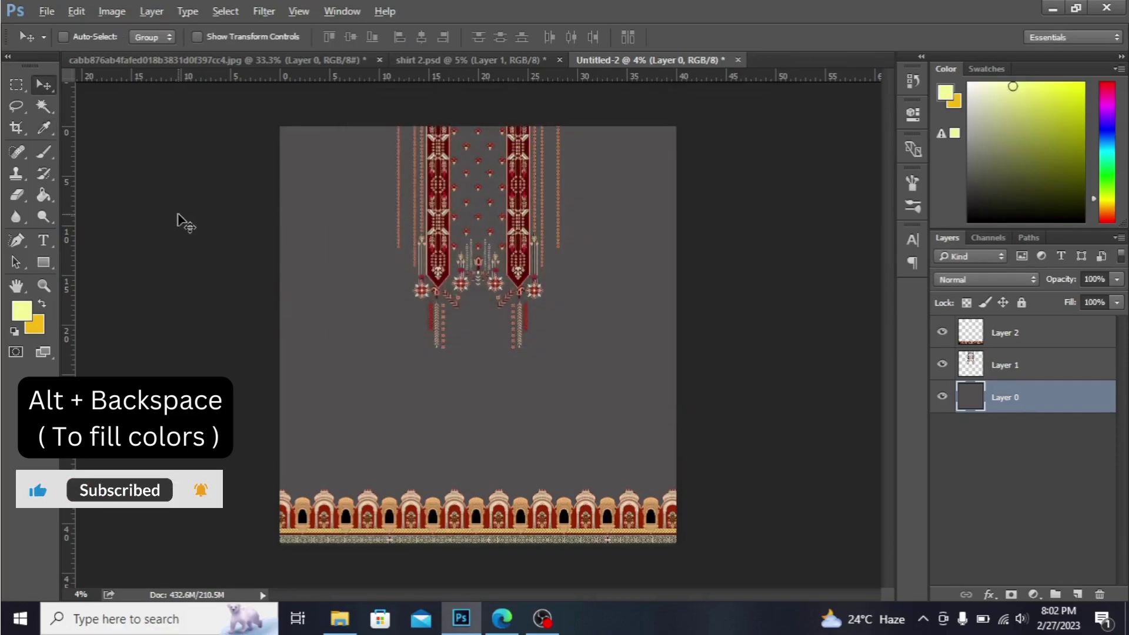
key(alt+BackSpace)
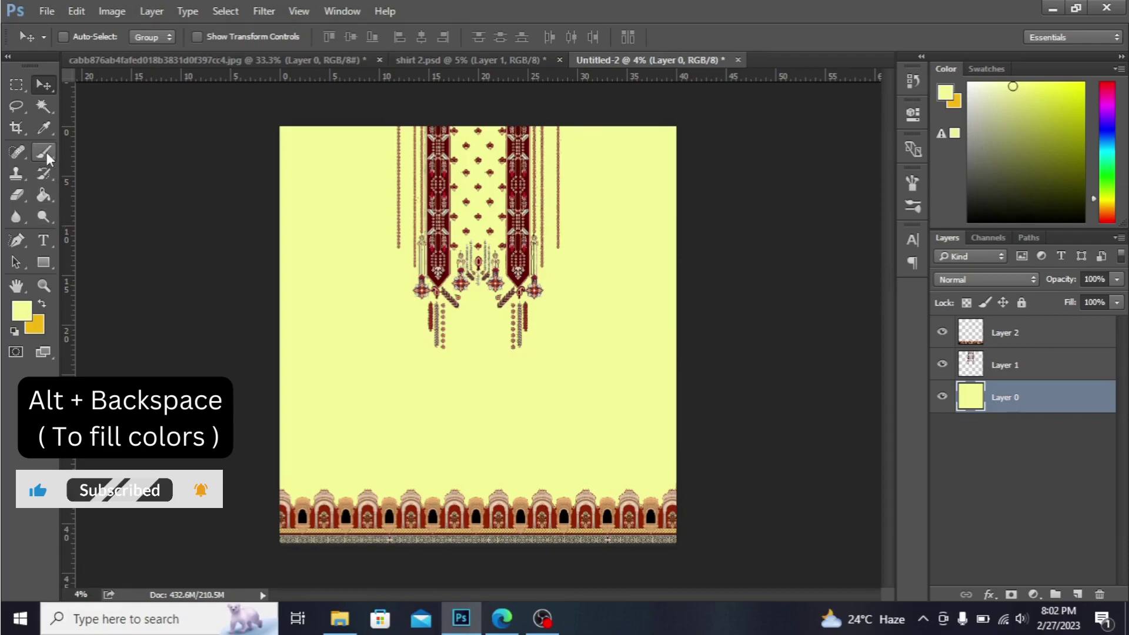
- Try golden tan and light beige, each sampled from the arch border with the Eyedropper, as the fill for Layer 0
click(45, 128)
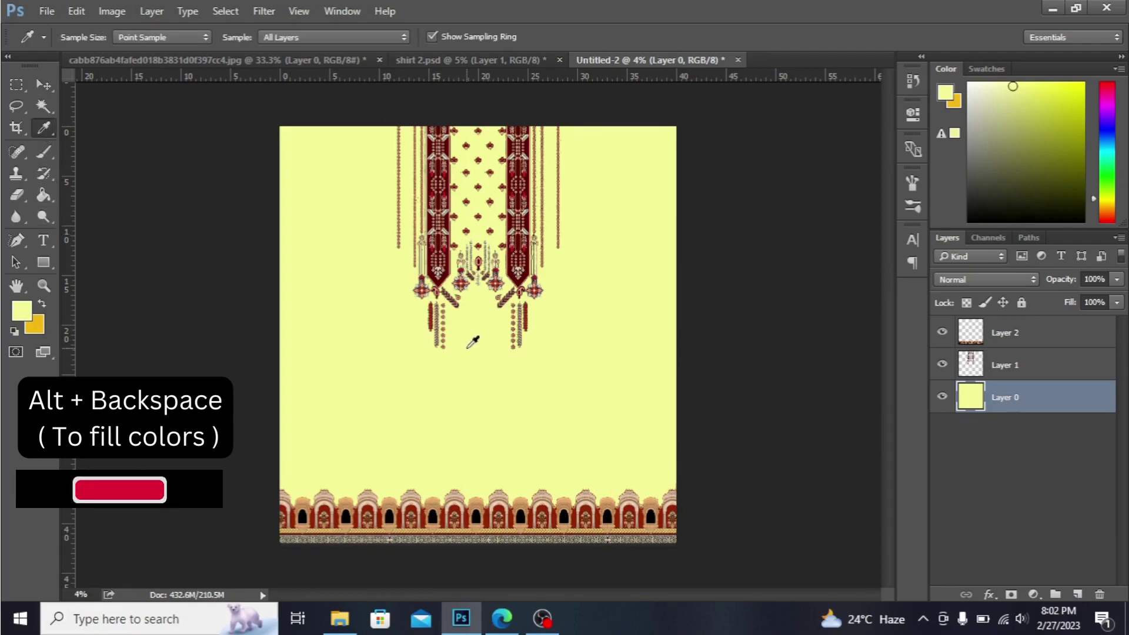
click(388, 507)
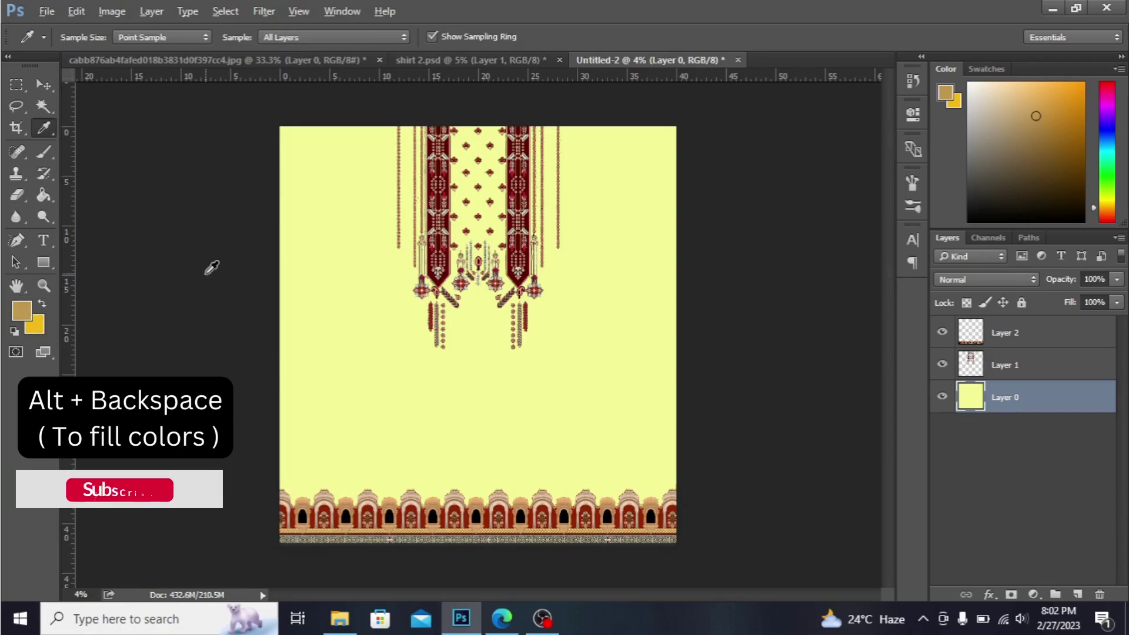
key(alt+BackSpace)
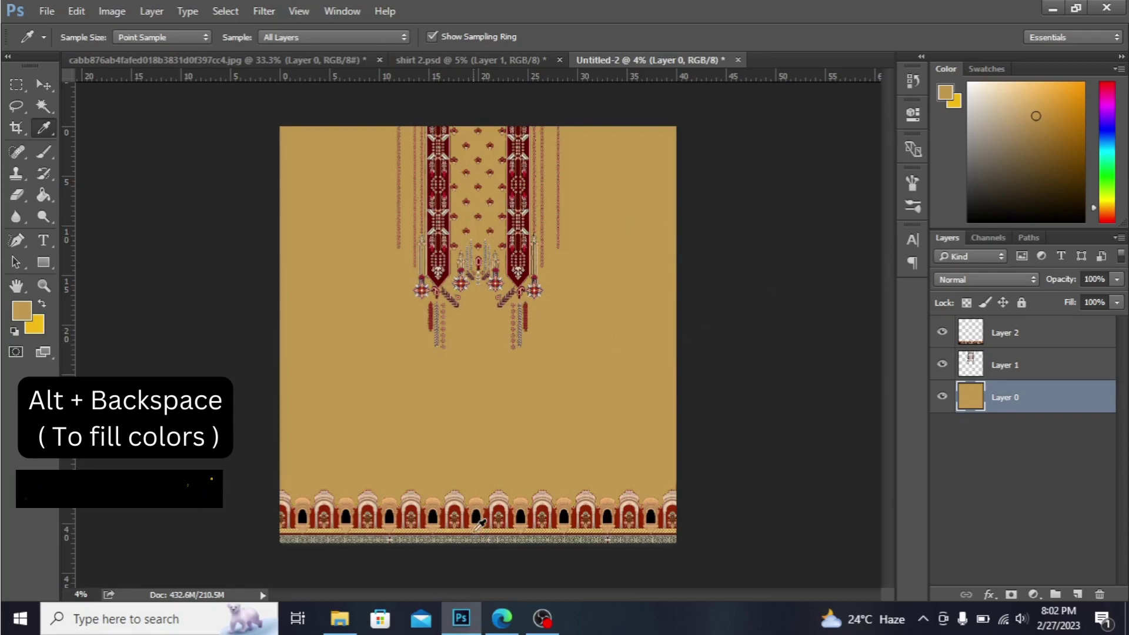
click(456, 497)
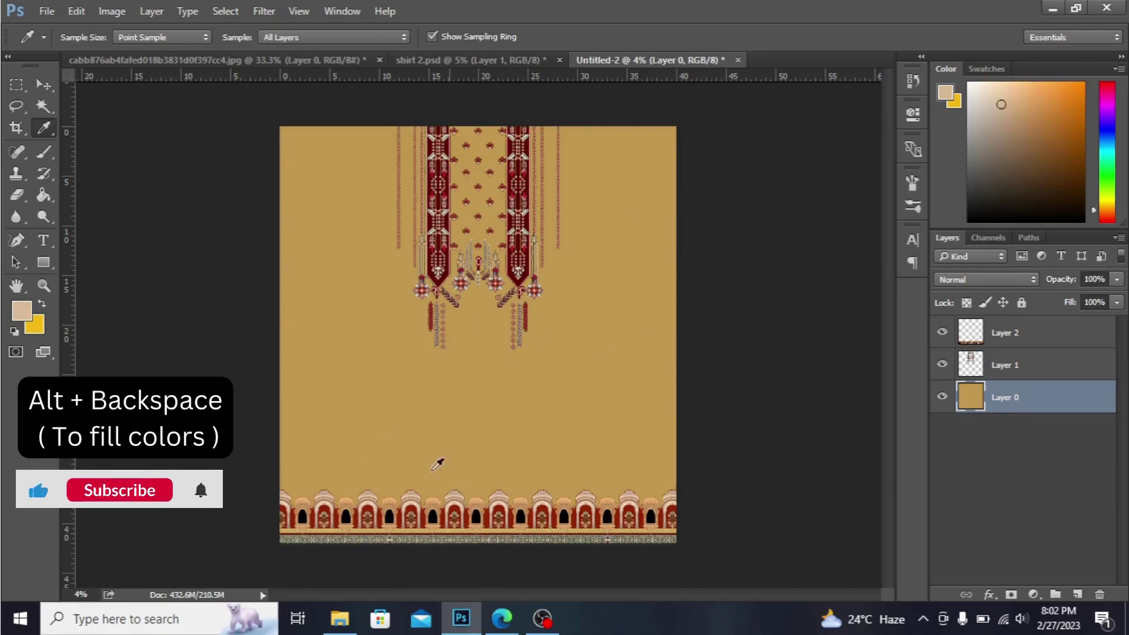
key(alt+BackSpace)
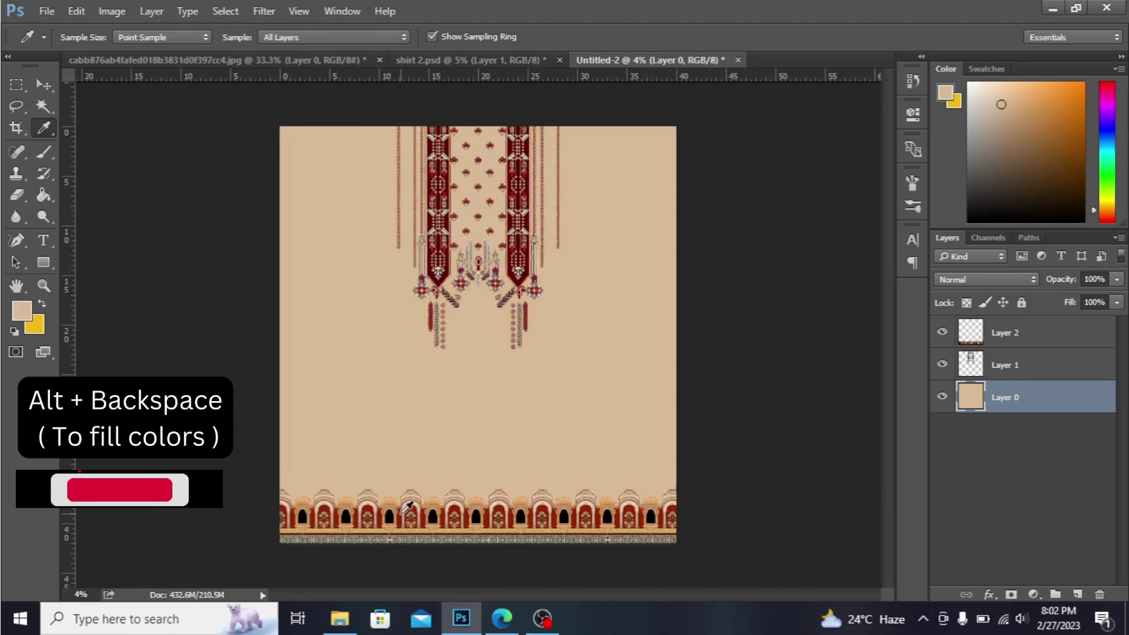
- Try dark red and cream (f1ecd0), each sampled from the arch border, as the fill for Layer 0
click(370, 507)
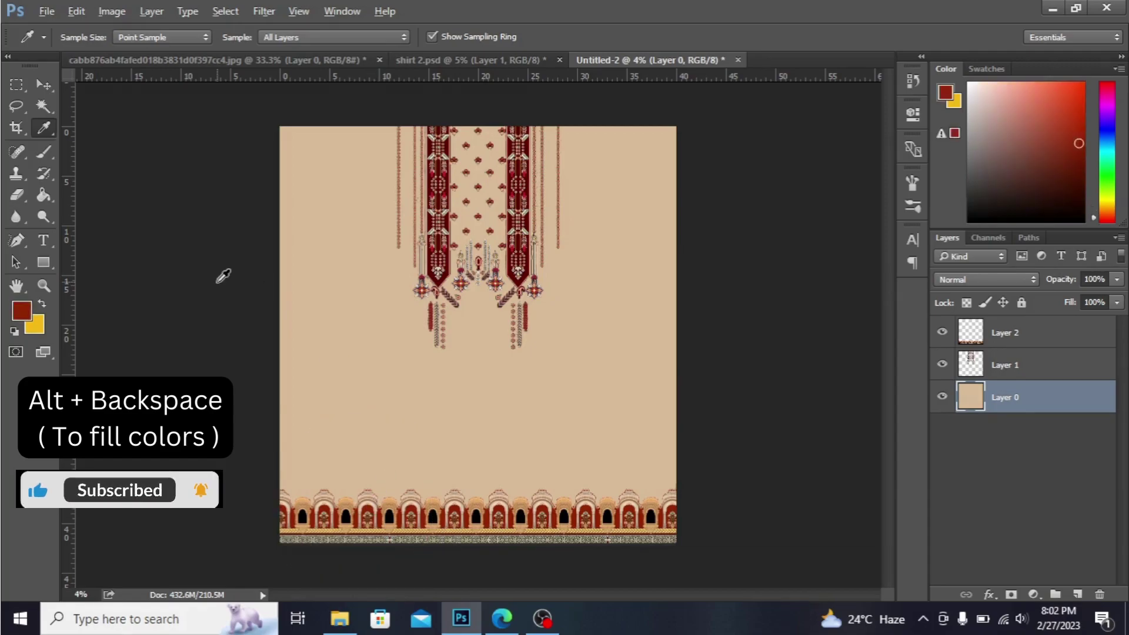
key(alt+BackSpace)
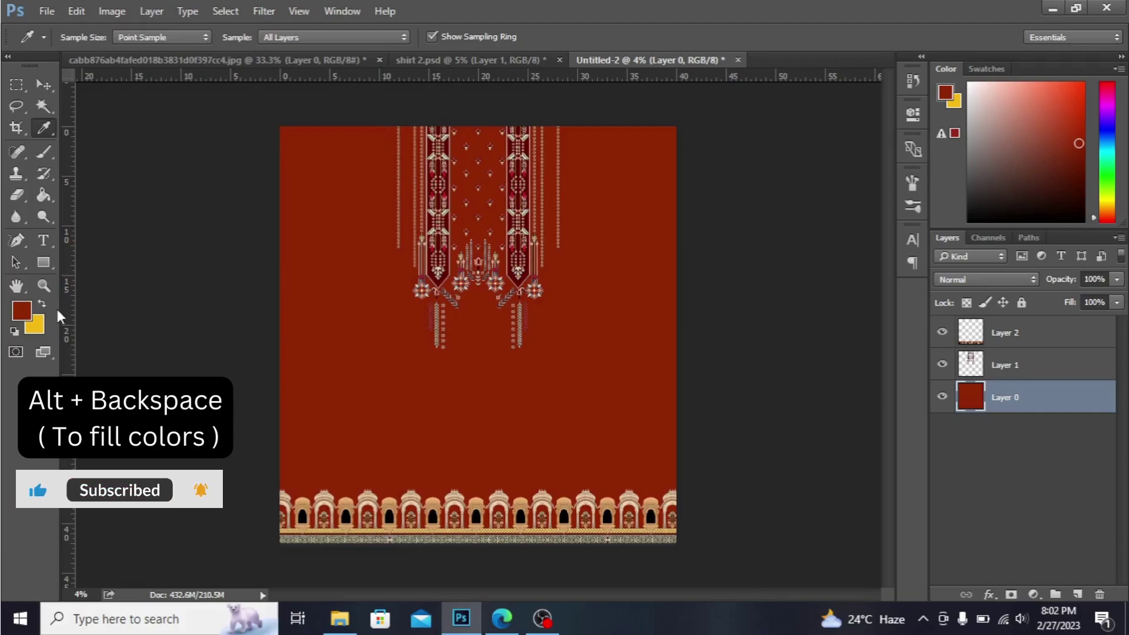
click(383, 533)
key(alt+BackSpace)
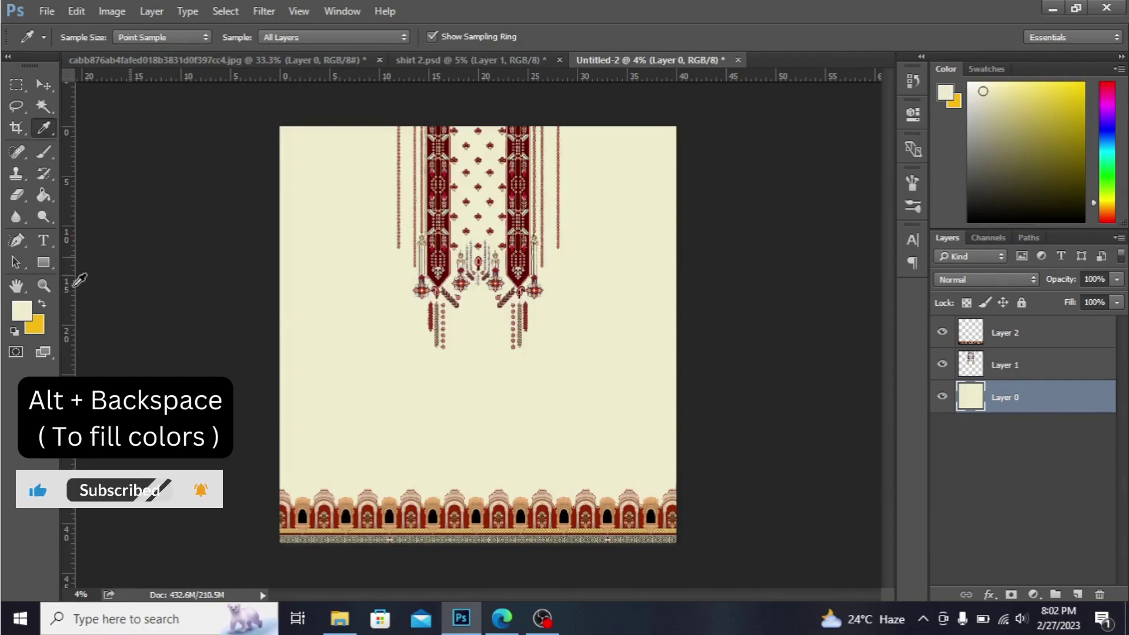
- Set the foreground colour to medium grey (646462) and fill Layer 0 with it
click(22, 310)
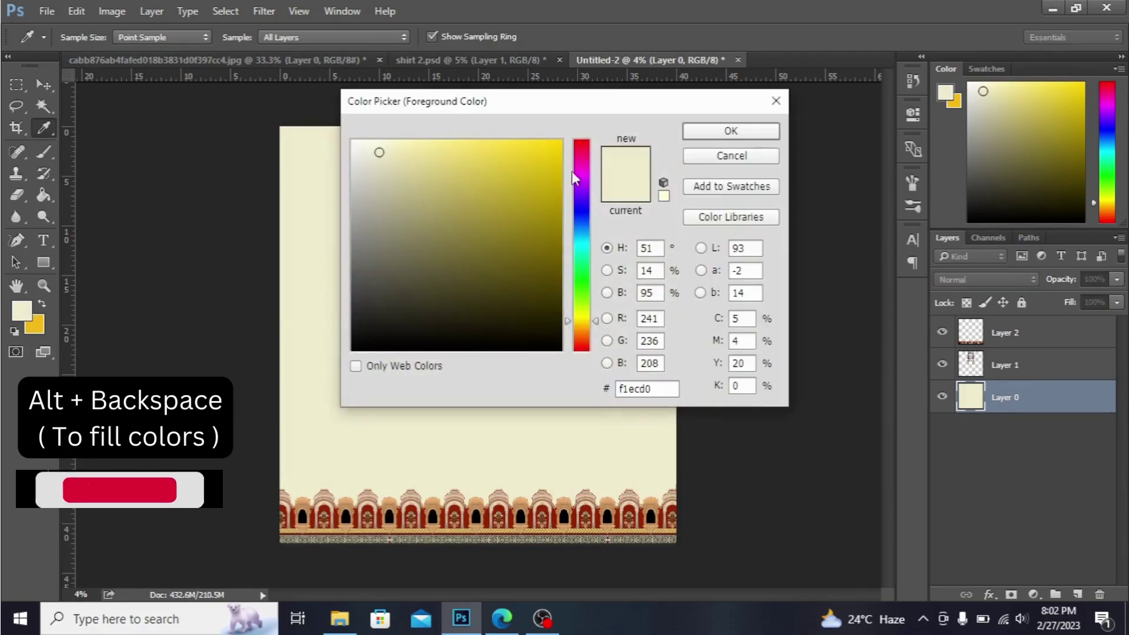
click(354, 268)
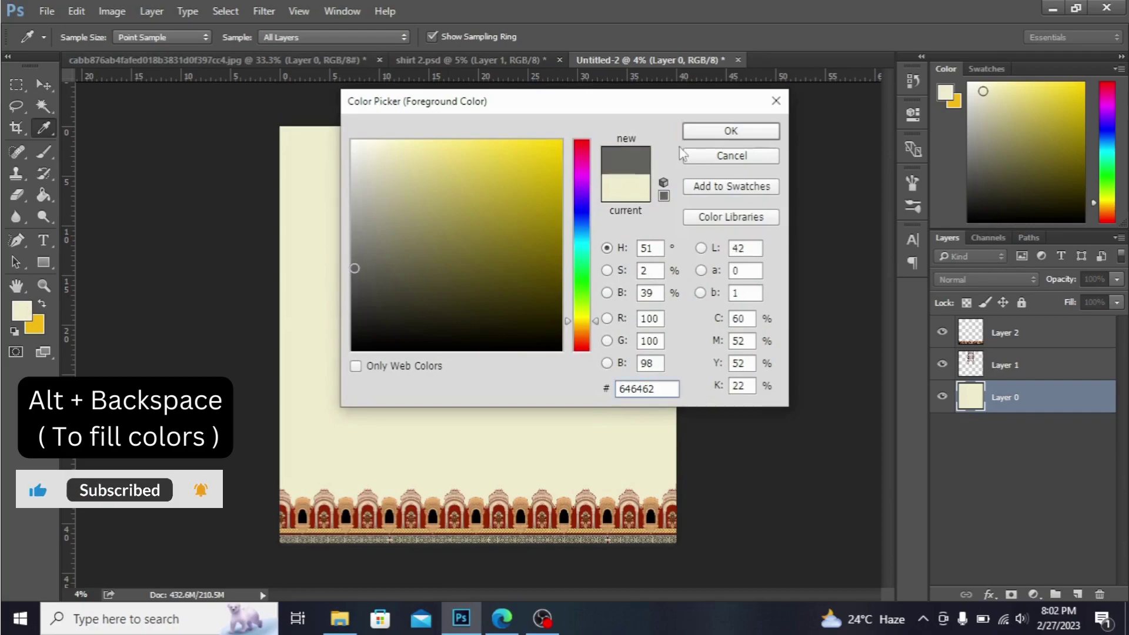
click(716, 131)
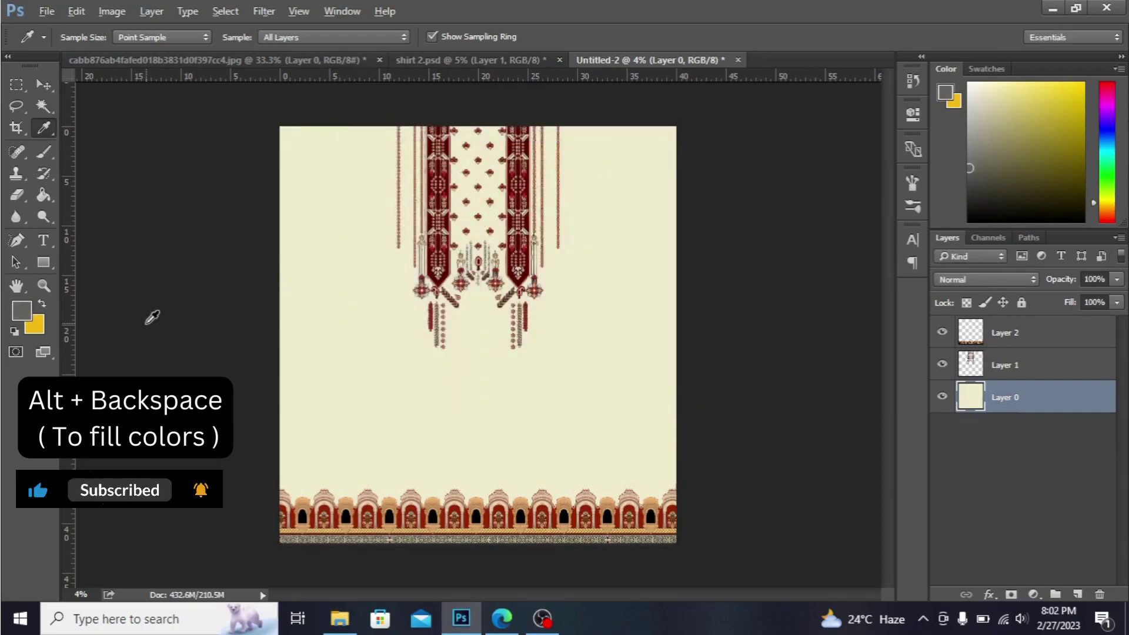
key(alt+BackSpace)
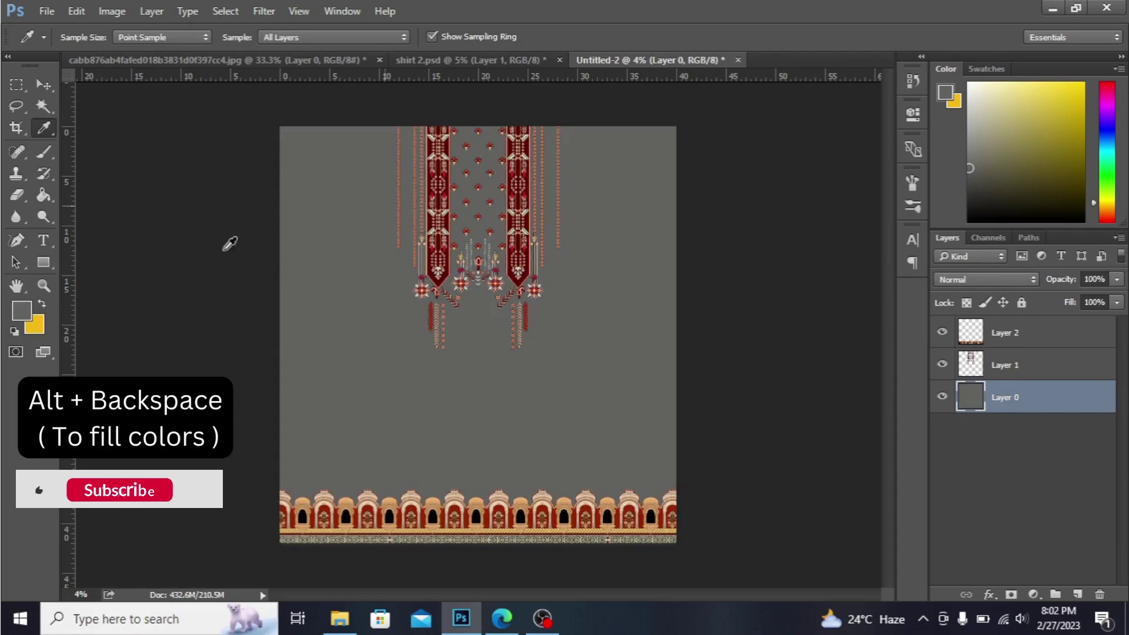
- Choose a very dark olive-brown foreground colour and fill Layer 0 with it
click(20, 312)
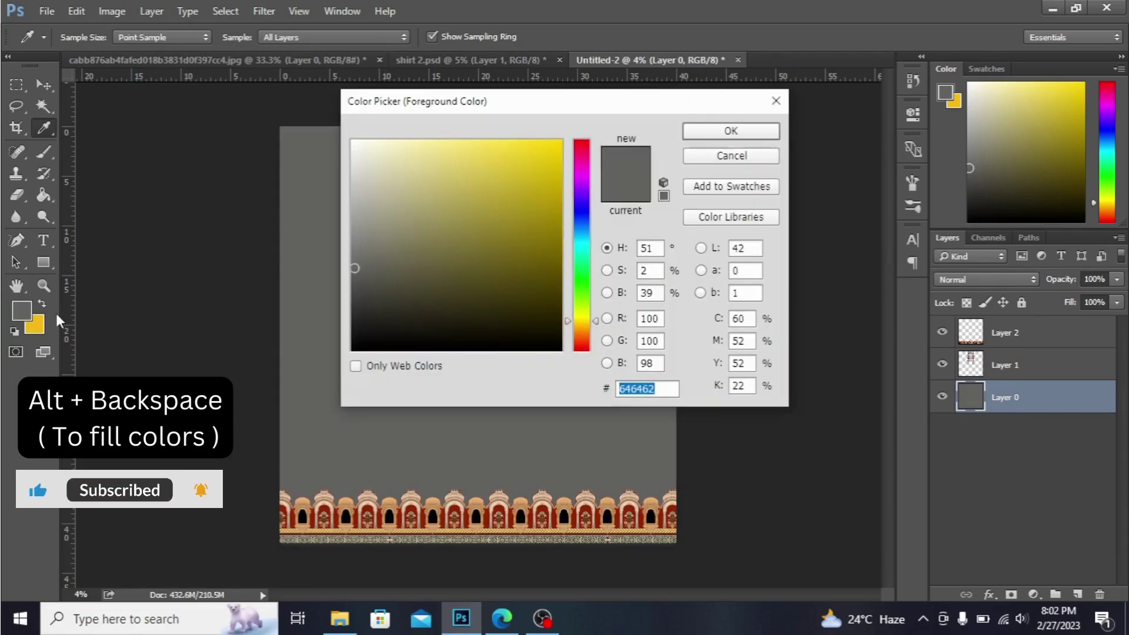
click(433, 314)
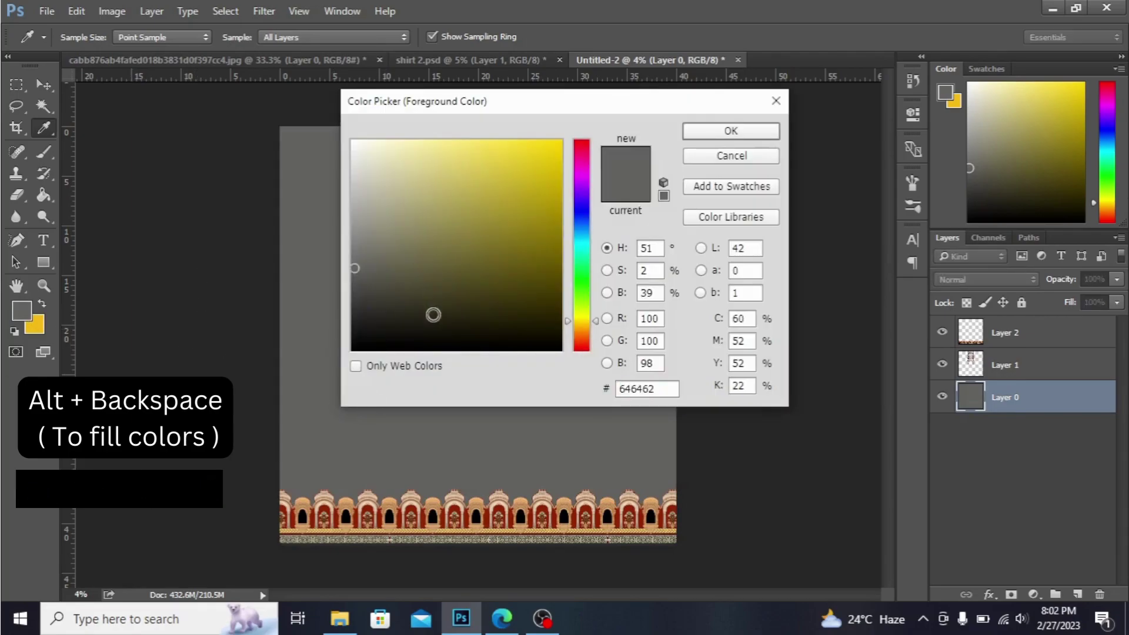
click(731, 131)
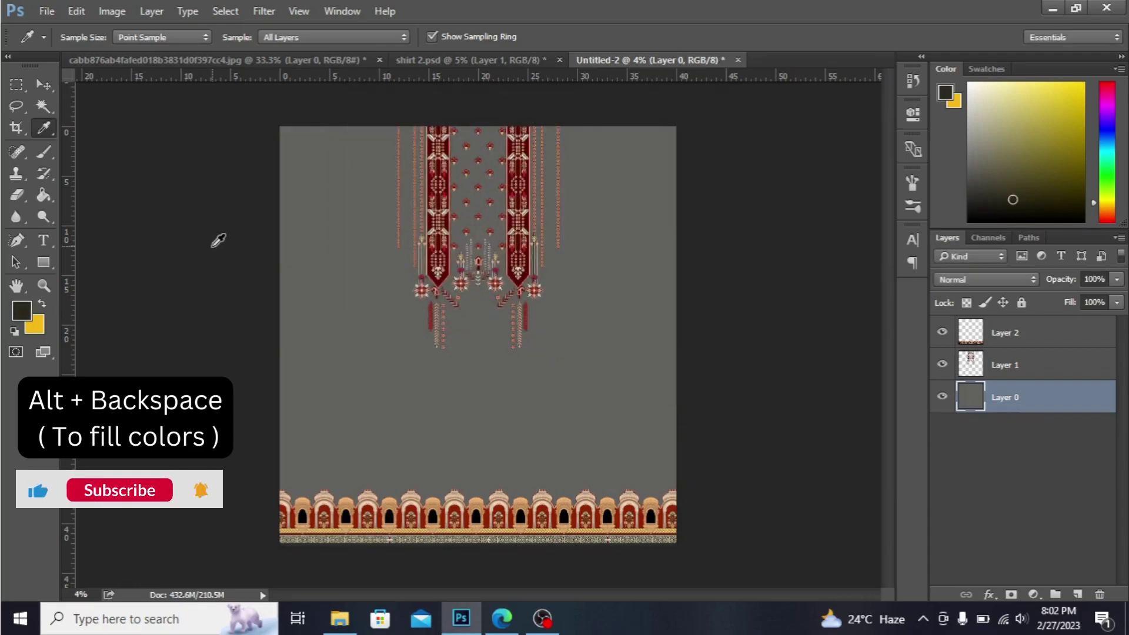
key(alt+BackSpace)
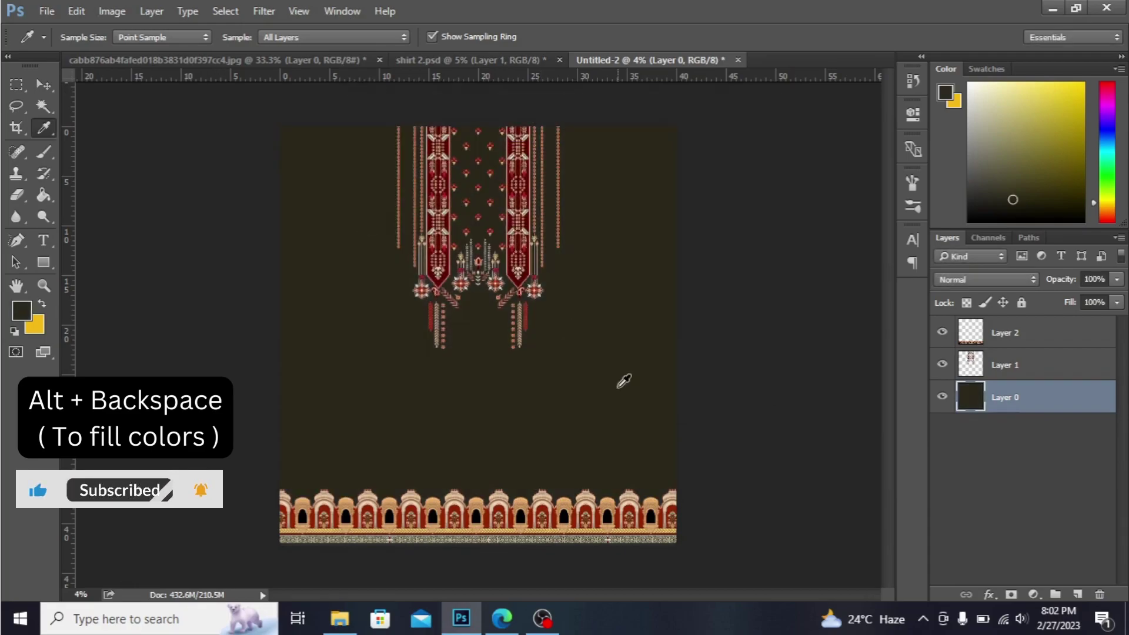
- Set the foreground colour to near-black (030303) and fill Layer 0 with it
click(21, 310)
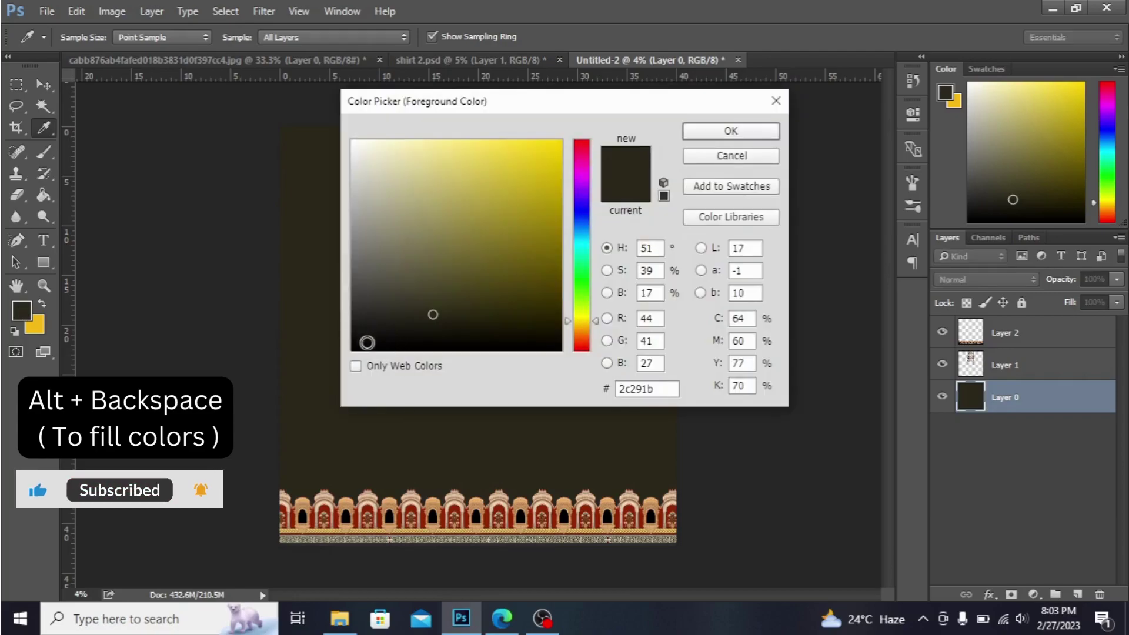
click(367, 342)
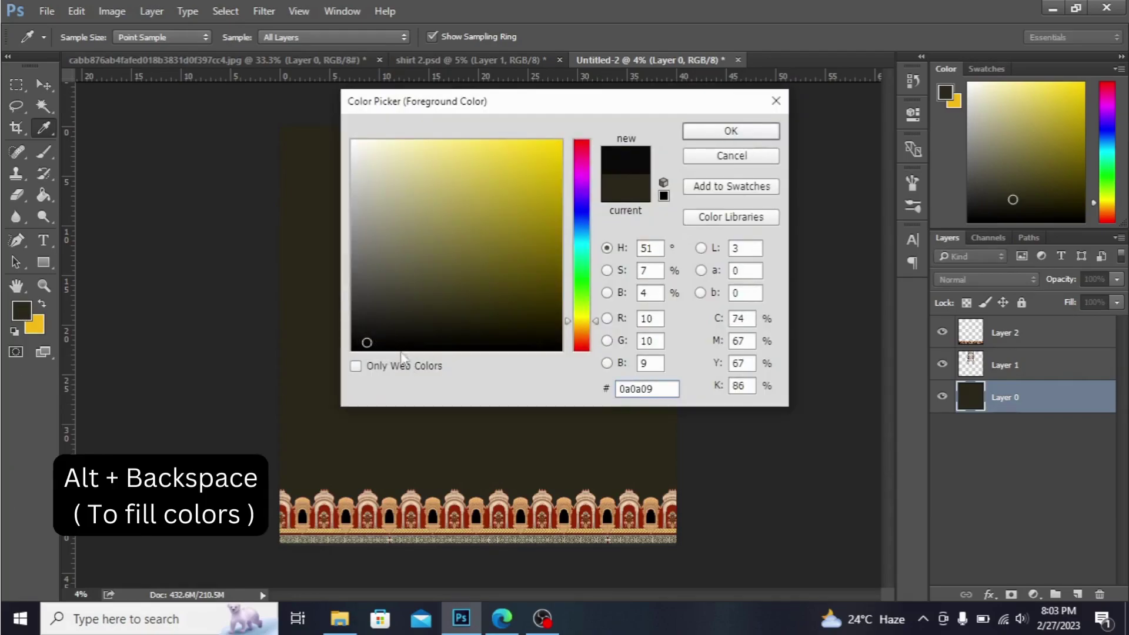
click(380, 348)
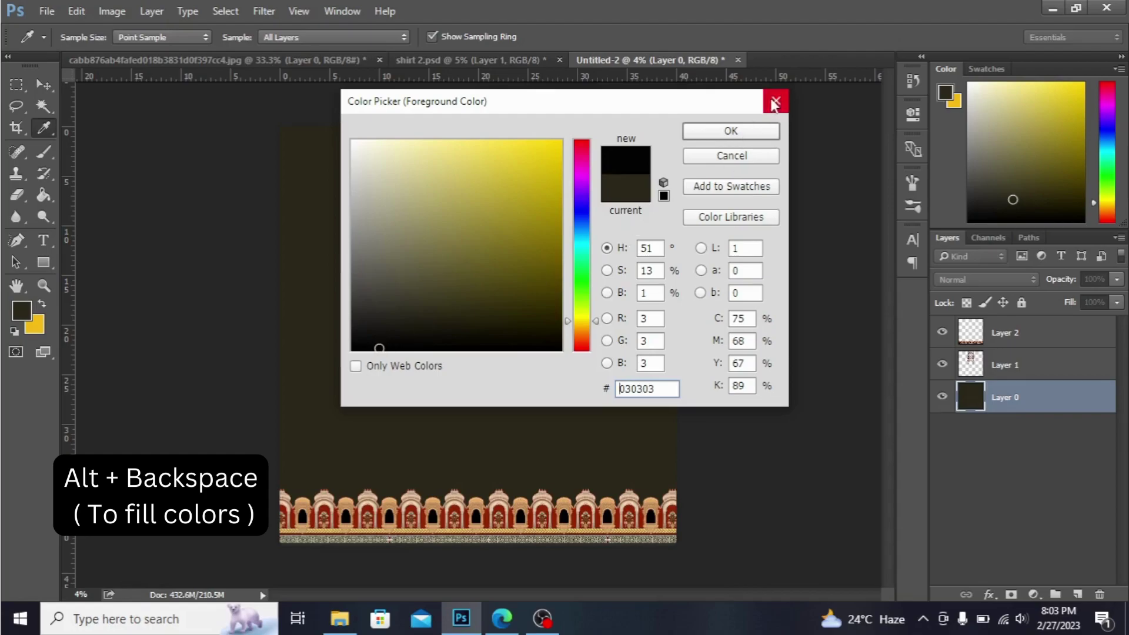
click(737, 135)
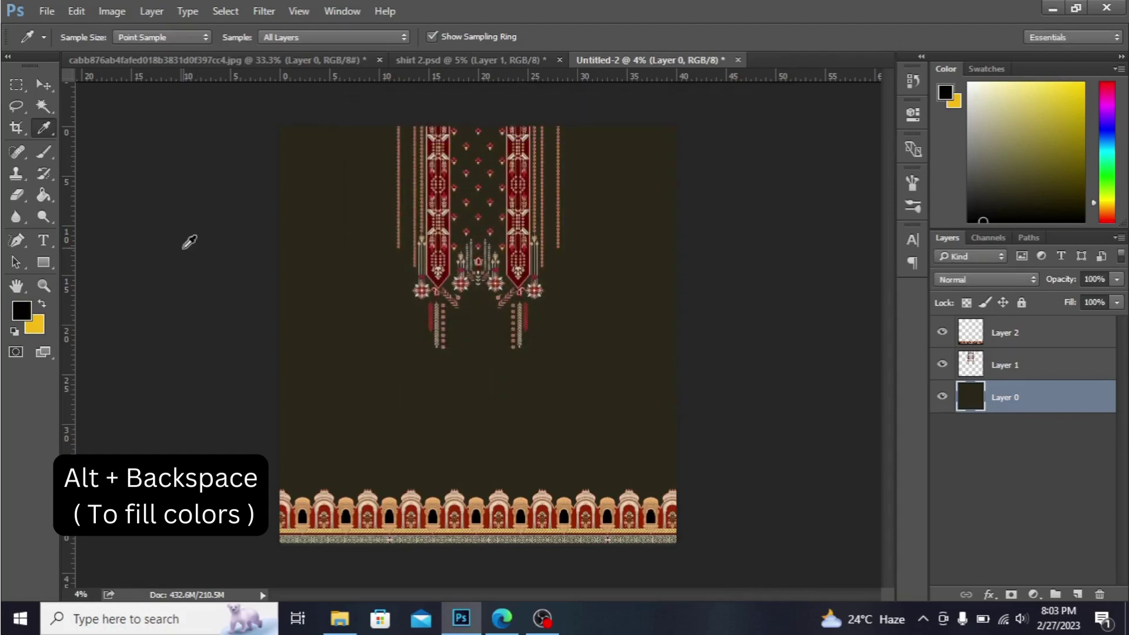
key(alt+BackSpace)
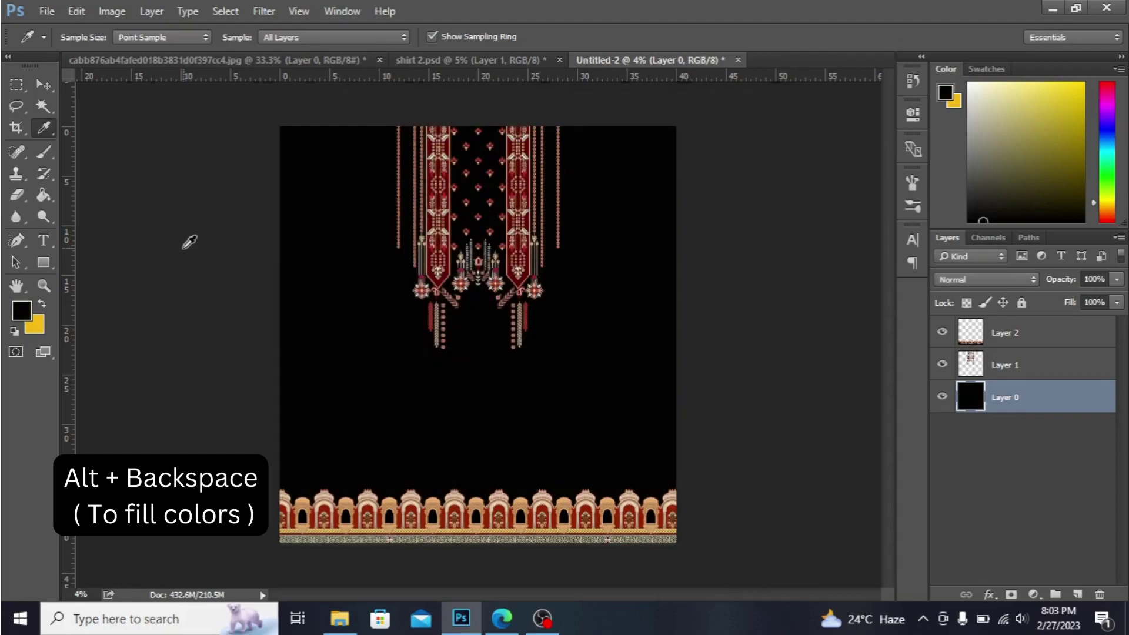
- Hide Layer 1, which holds the centred panel motif, leaving the arch border on the plain background
drag(705, 243, 884, 348)
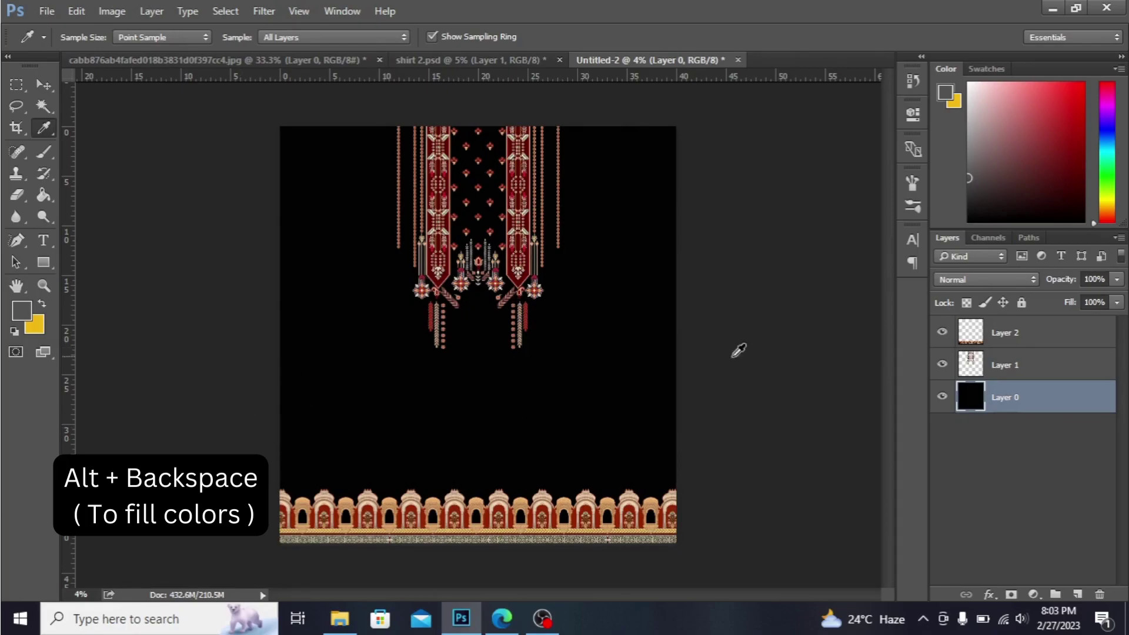
click(942, 365)
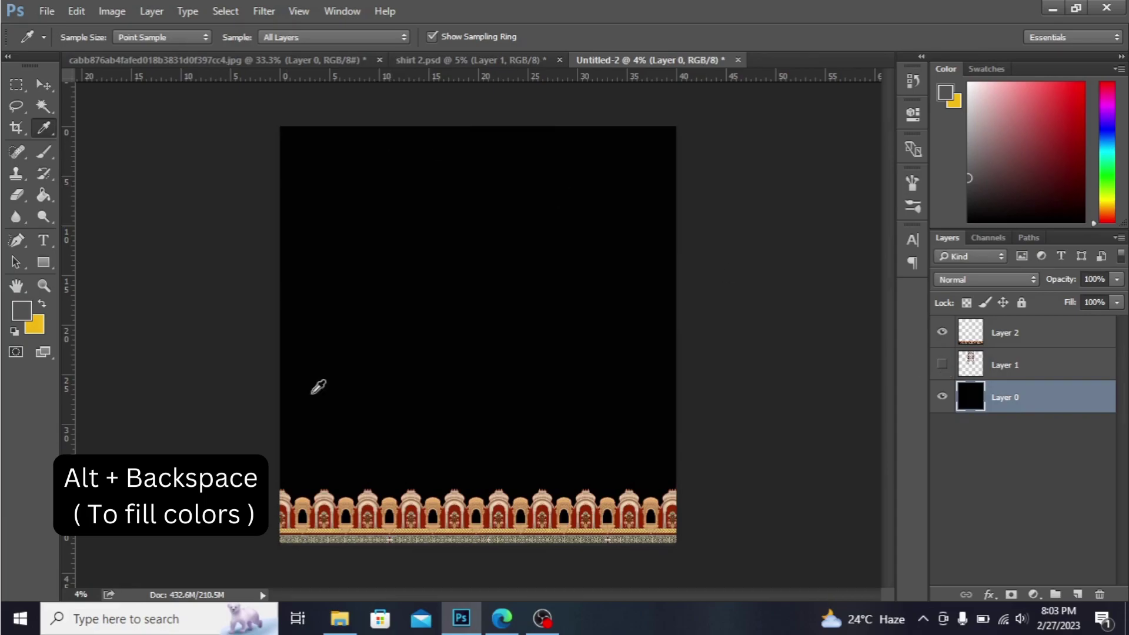